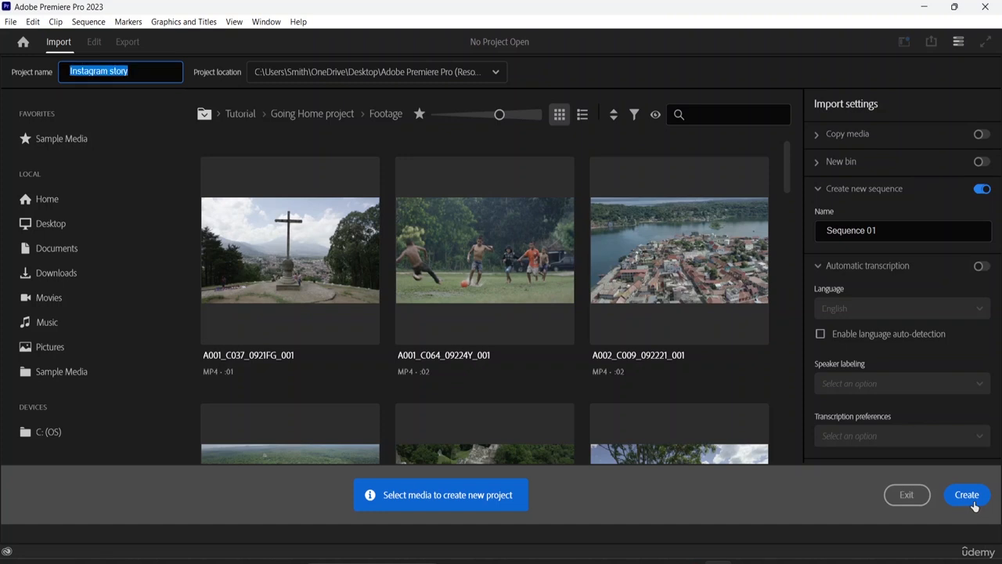
# Step: Create the new project named Instagram story without importing any media
pyautogui.click(970, 505)
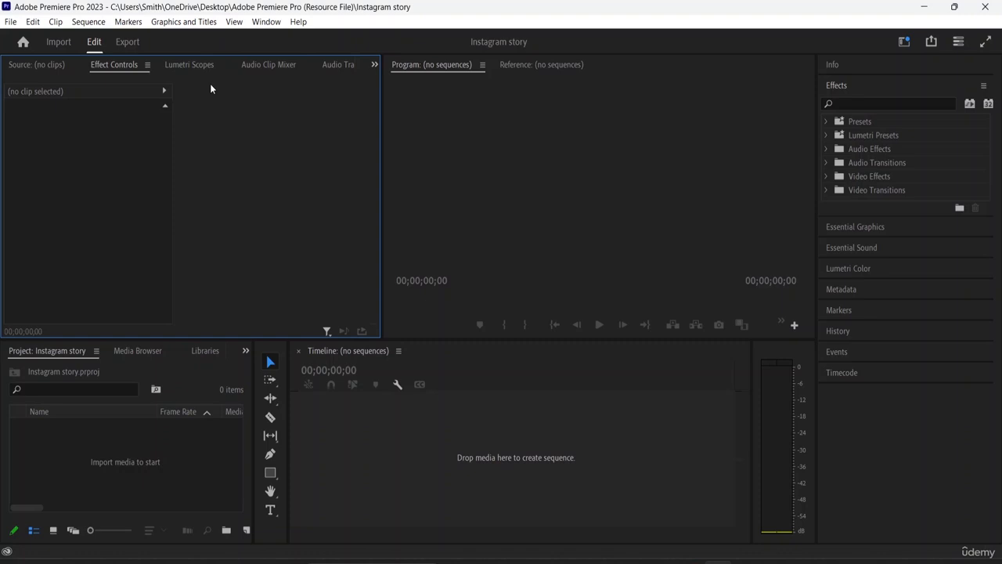
pyautogui.hotkey('ctrl', 'n')
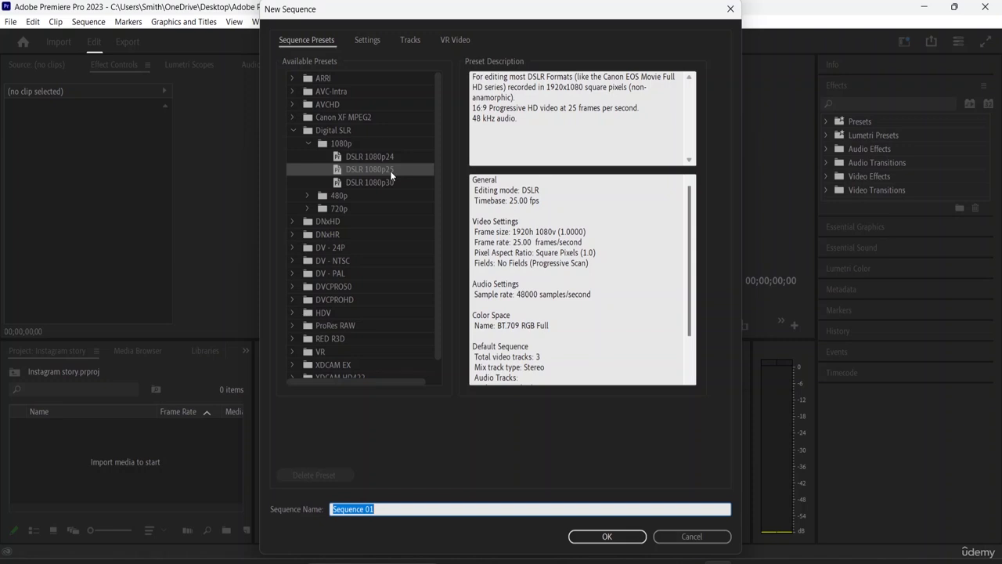
pyautogui.click(374, 41)
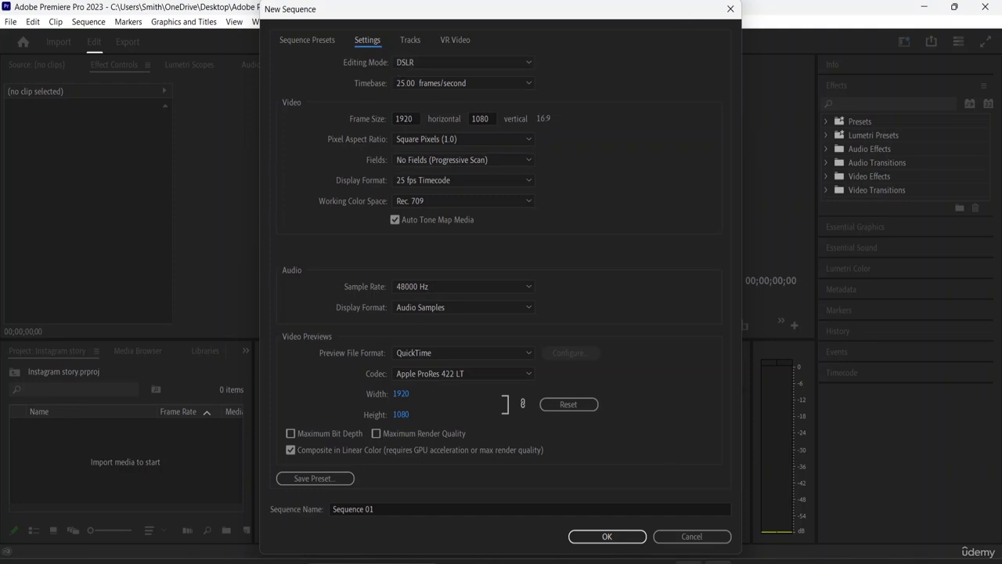
pyautogui.click(695, 539)
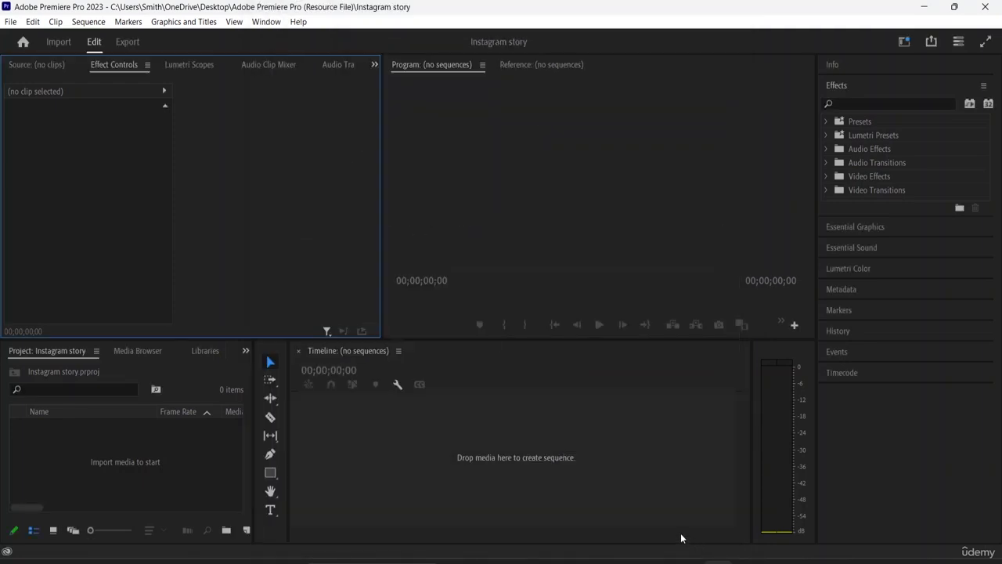
# Step: Switch to the browser and examine the Social Media Video Sizes and Ratios article for the pixel dimensions of each aspect ratio
pyautogui.click(597, 561)
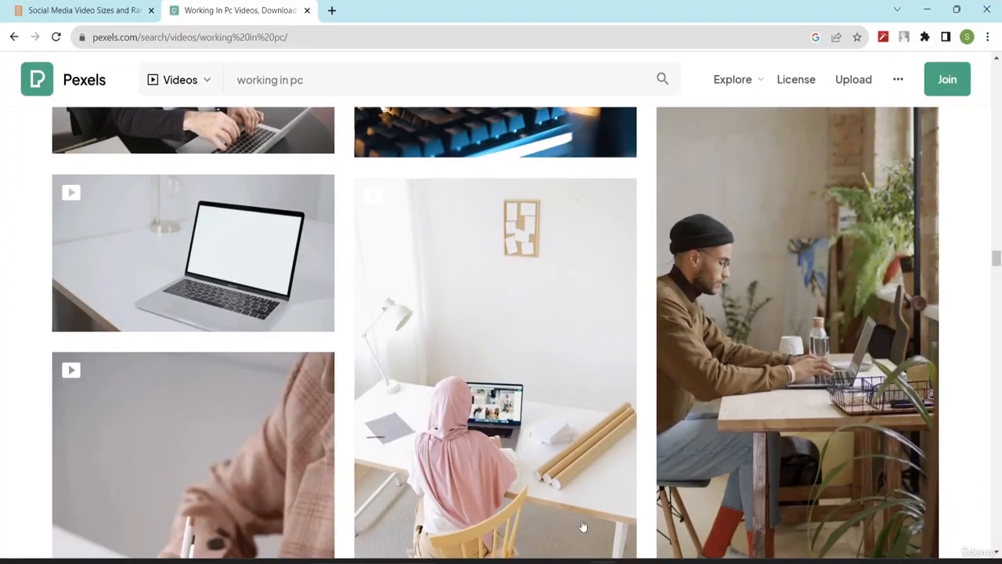
pyautogui.click(49, 7)
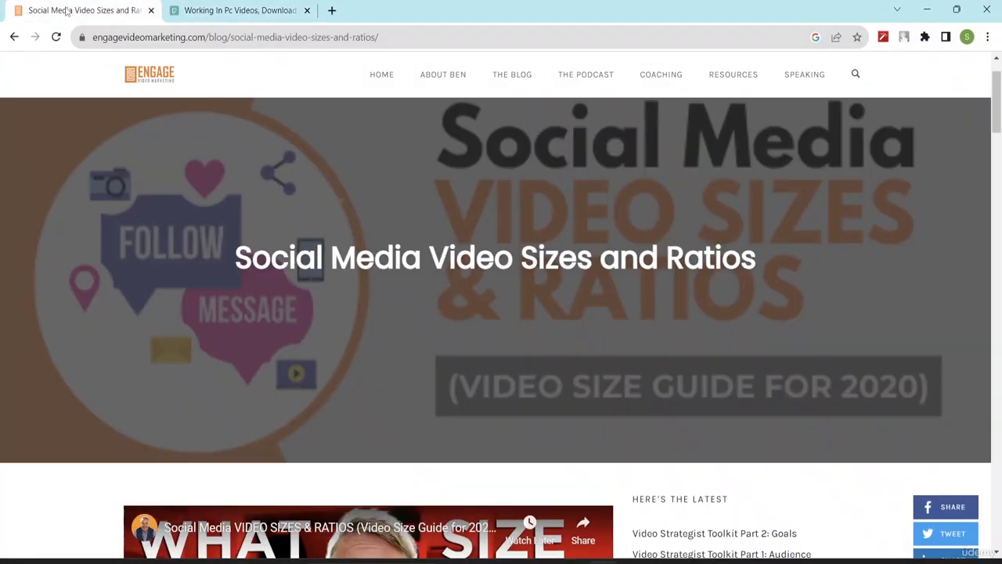
pyautogui.scroll(-3, 394, 228)
pyautogui.scroll(-12, 396, 234)
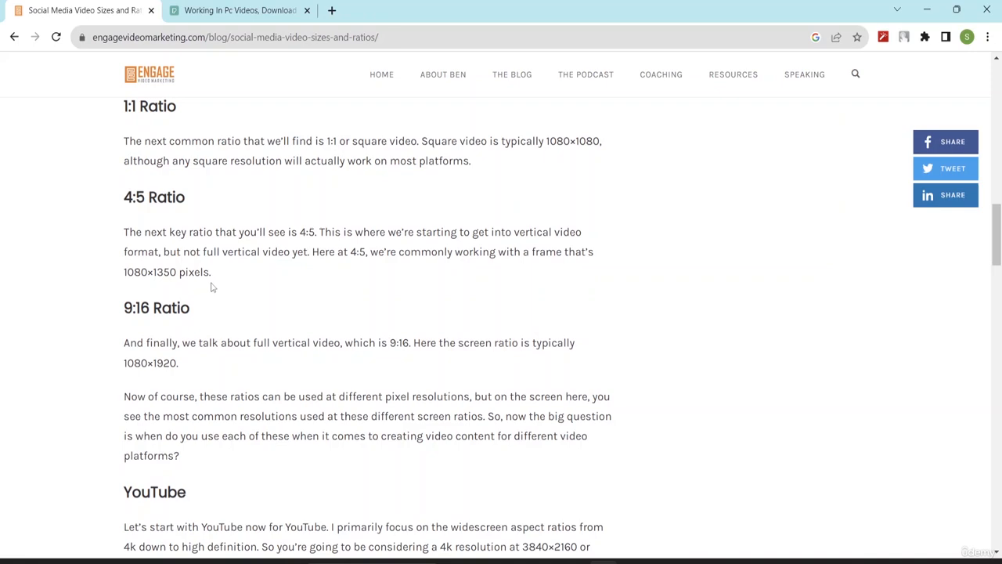
pyautogui.scroll(-1, 211, 288)
pyautogui.scroll(2, 213, 286)
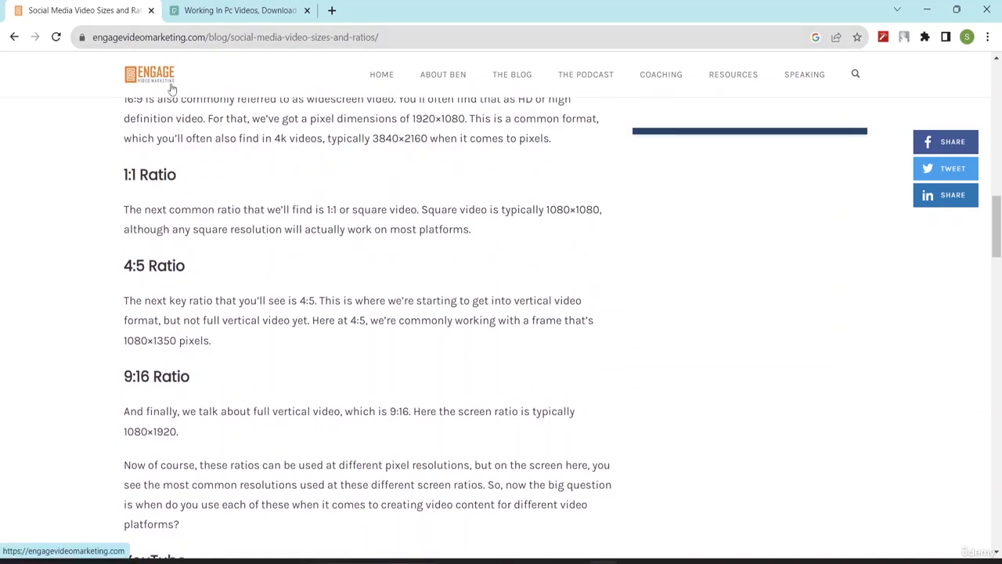
pyautogui.scroll(12, 406, 180)
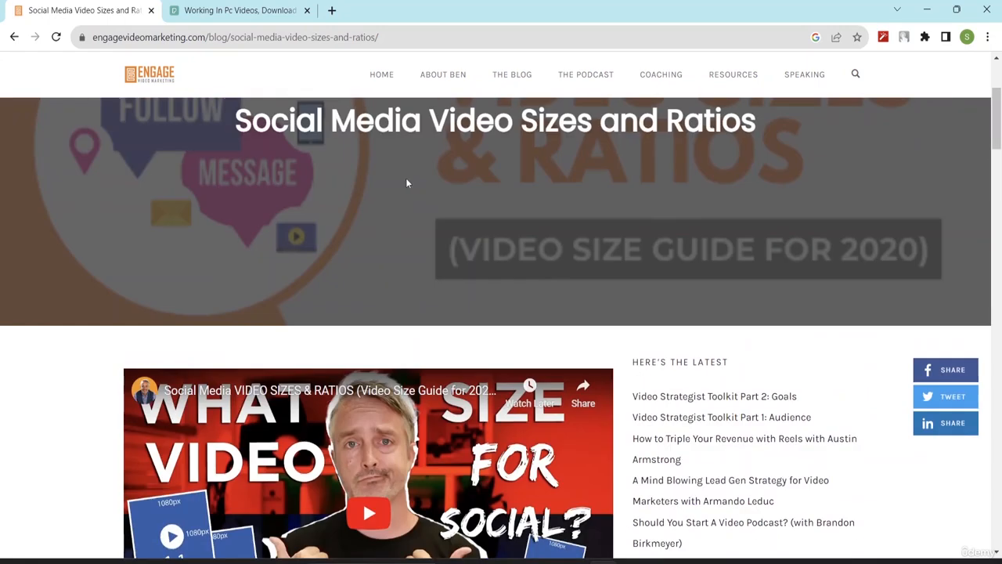
pyautogui.scroll(3, 406, 183)
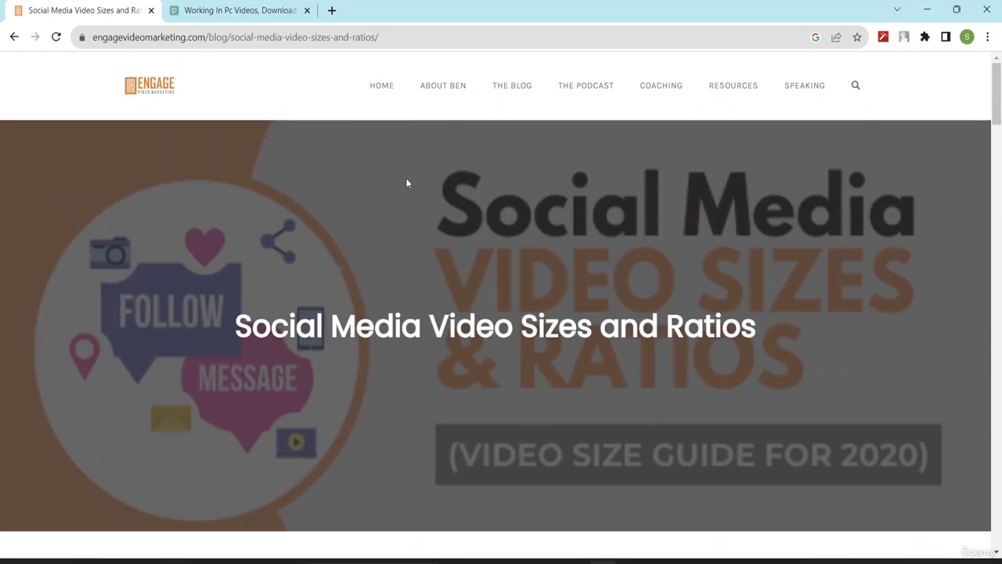
pyautogui.scroll(-8, 423, 232)
pyautogui.scroll(-4, 397, 190)
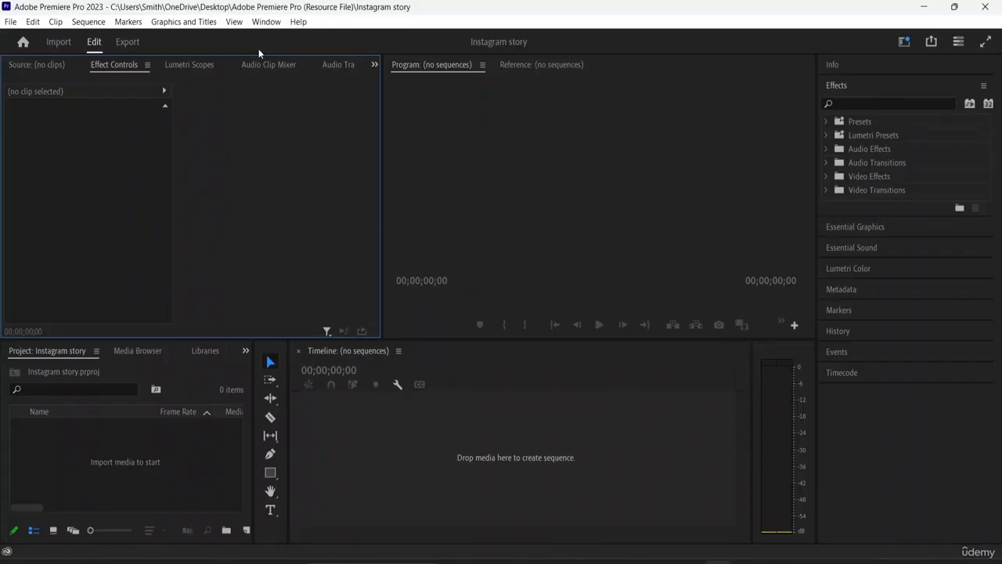
# Step: Configure a new sequence with a frame size of 1080 horizontal by 1350 vertical and an audio sample rate of 96000 Hz
pyautogui.hotkey('ctrl', 'n')
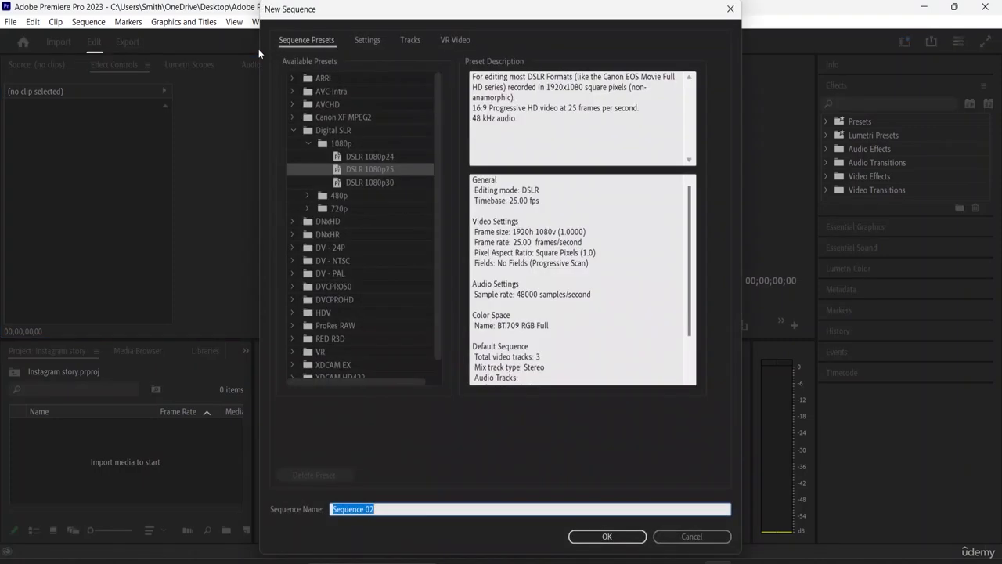
pyautogui.click(367, 40)
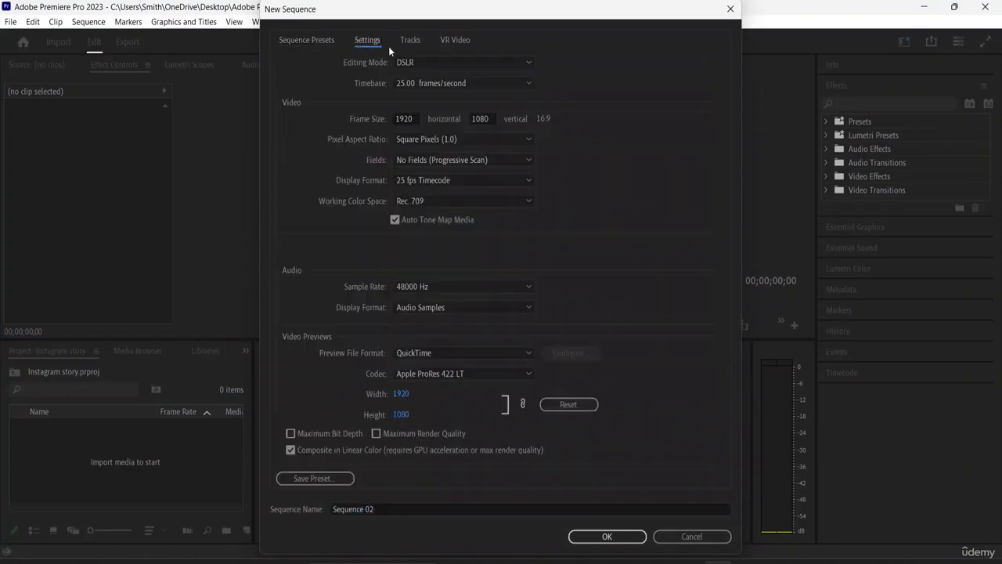
pyautogui.click(415, 120)
pyautogui.press('BackSpace')
pyautogui.press('BackSpace')
pyautogui.press('BackSpace')
pyautogui.press('BackSpace')
pyautogui.write('10')
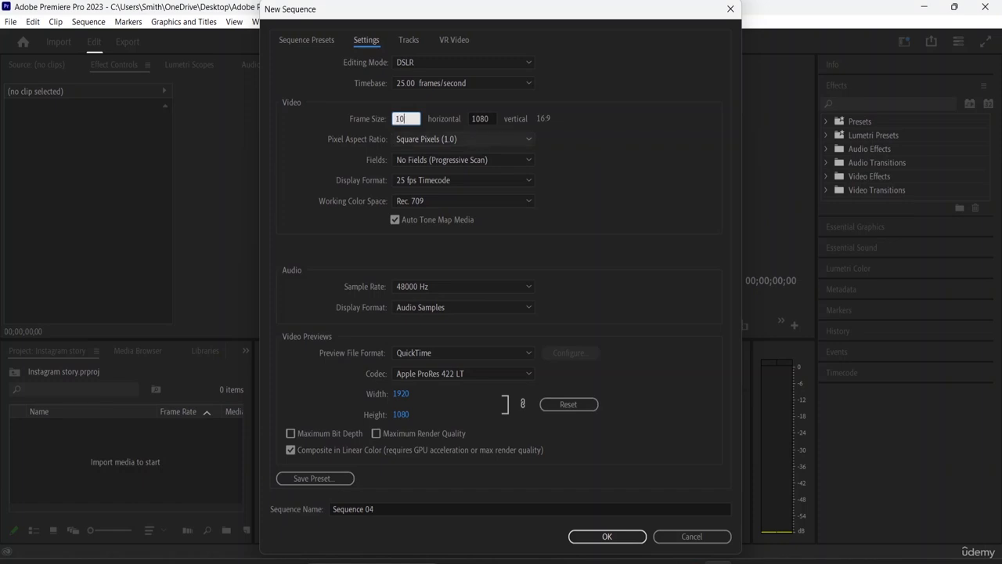
pyautogui.write('80')
pyautogui.click(487, 116)
pyautogui.write('10')
pyautogui.press('BackSpace')
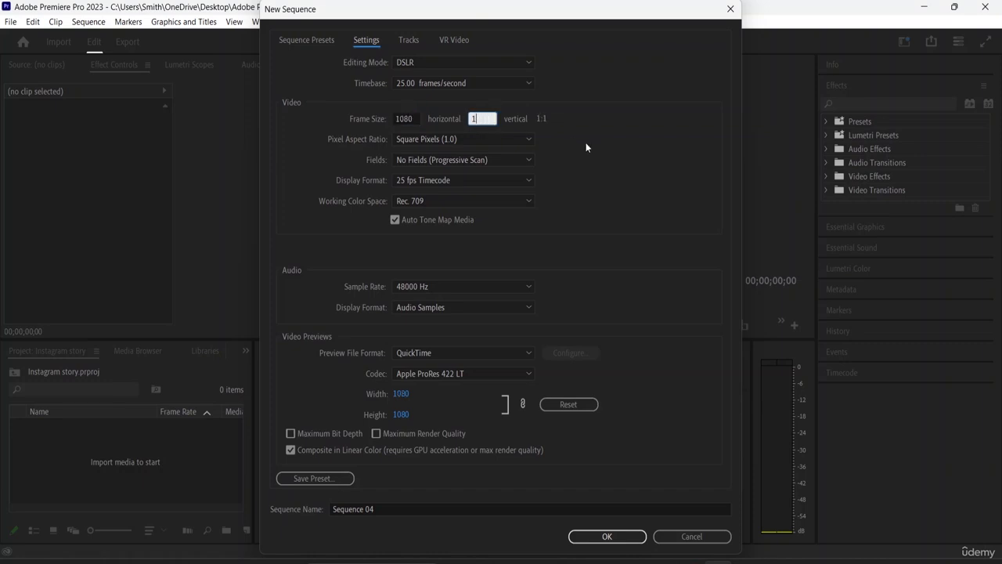
pyautogui.write('350')
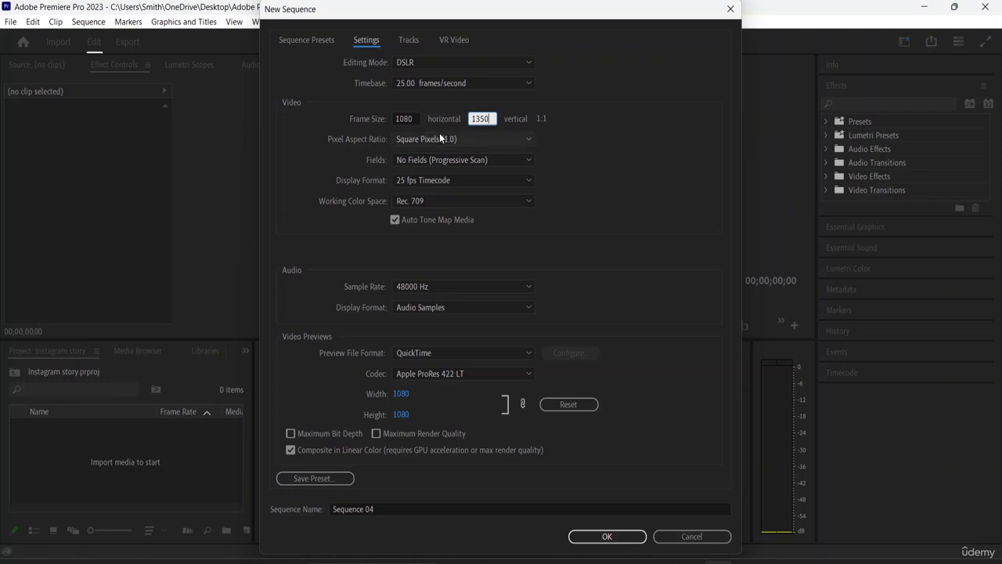
pyautogui.click(415, 118)
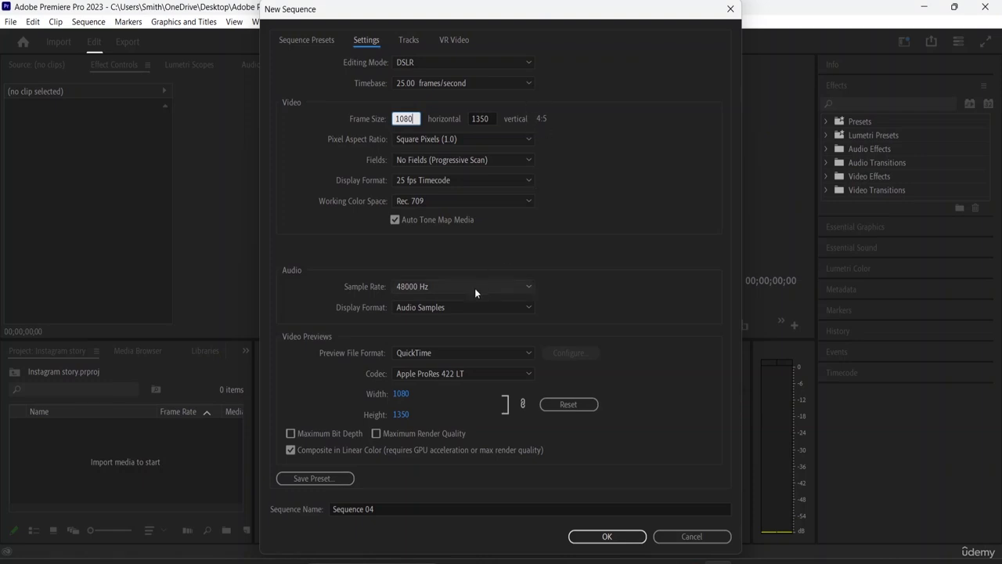
pyautogui.scroll(-1, 473, 289)
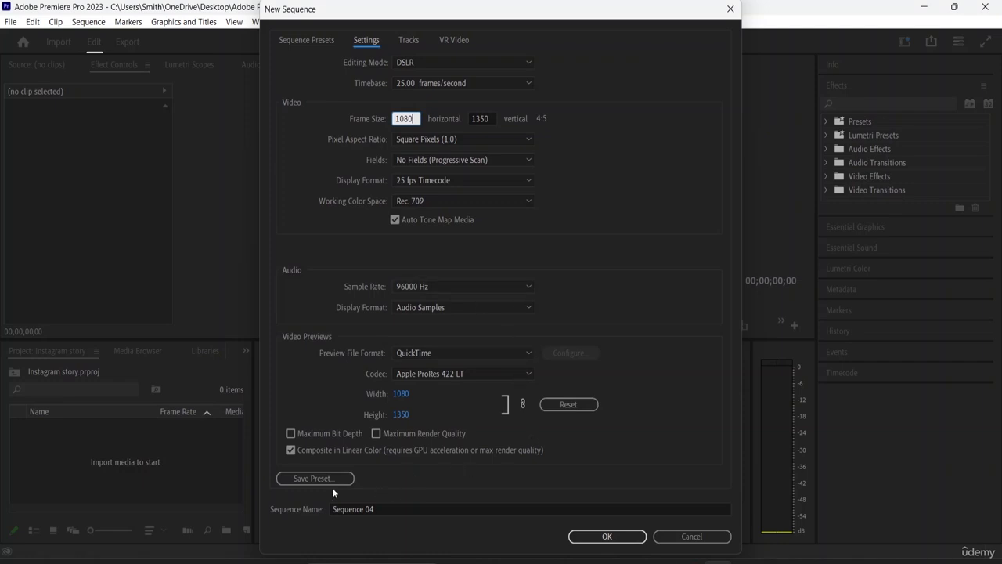
# Step: Name the new sequence Instagram Story and create it with the configured settings
pyautogui.click(379, 508)
pyautogui.press('BackSpace')
pyautogui.press('BackSpace')
pyautogui.press('BackSpace')
pyautogui.press('BackSpace')
pyautogui.press('BackSpace')
pyautogui.press('BackSpace')
pyautogui.press('BackSpace')
pyautogui.press('BackSpace')
pyautogui.press('BackSpace')
pyautogui.press('BackSpace')
pyautogui.press('BackSpace')
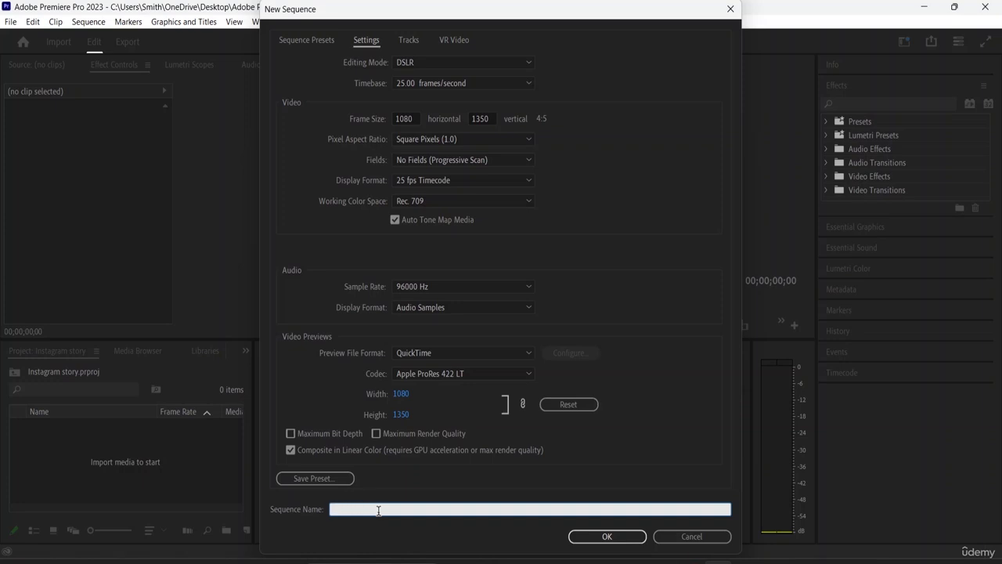
pyautogui.write('Instagram  Story')
pyautogui.click(605, 537)
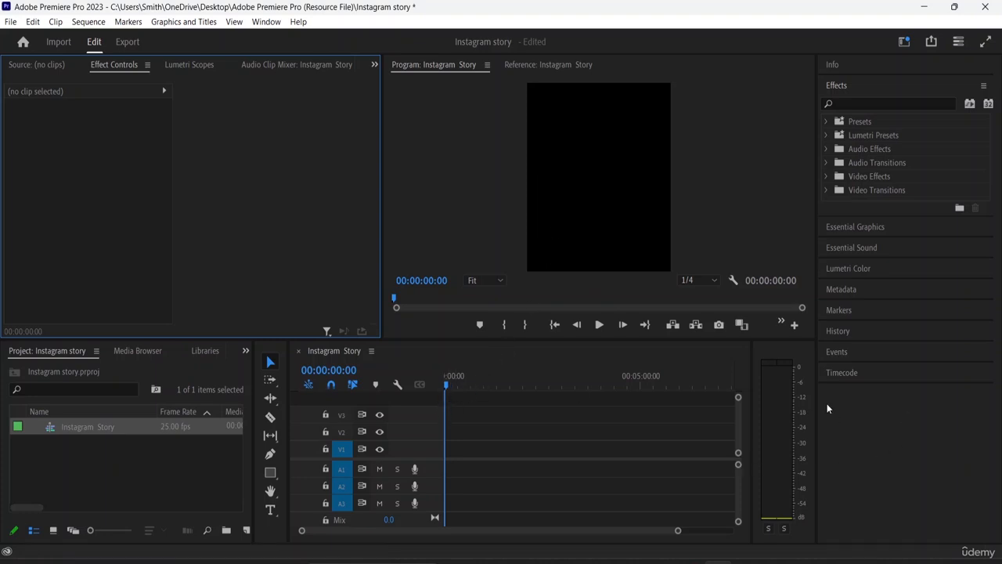
# Step: Widen the Program monitor and the timeline by narrowing the effects list and the audio meters beside them
pyautogui.moveTo(817, 409); pyautogui.dragTo(858, 411)
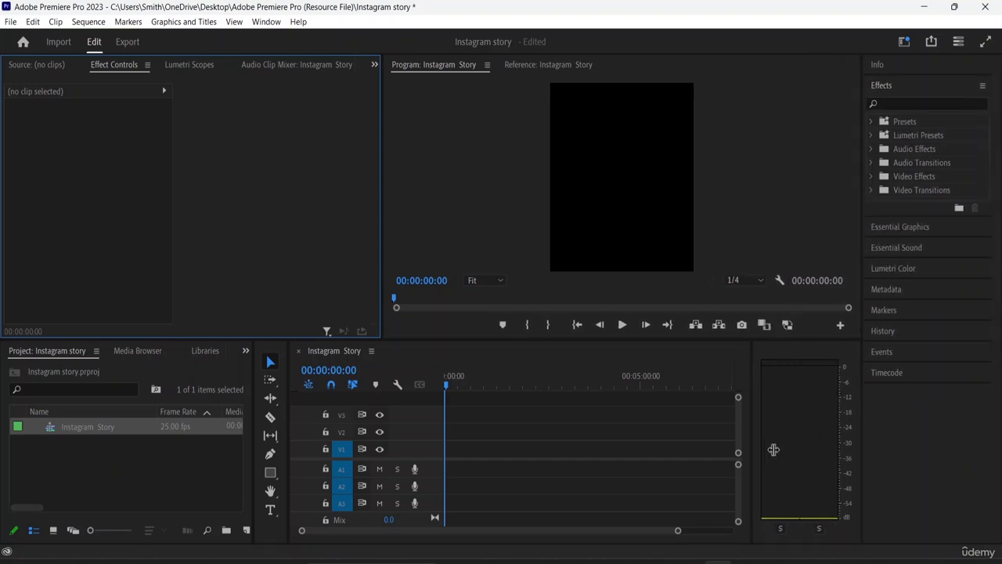
pyautogui.moveTo(752, 439); pyautogui.dragTo(806, 441)
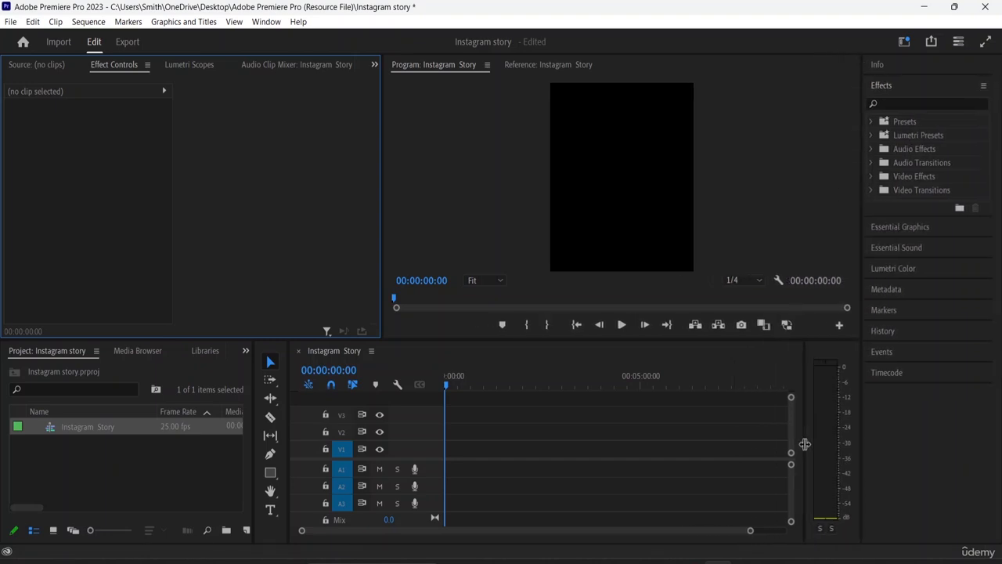
# Step: Add a marker to the timeline at 00:10:00:00 and return the playhead to the start of the sequence
pyautogui.click(654, 452)
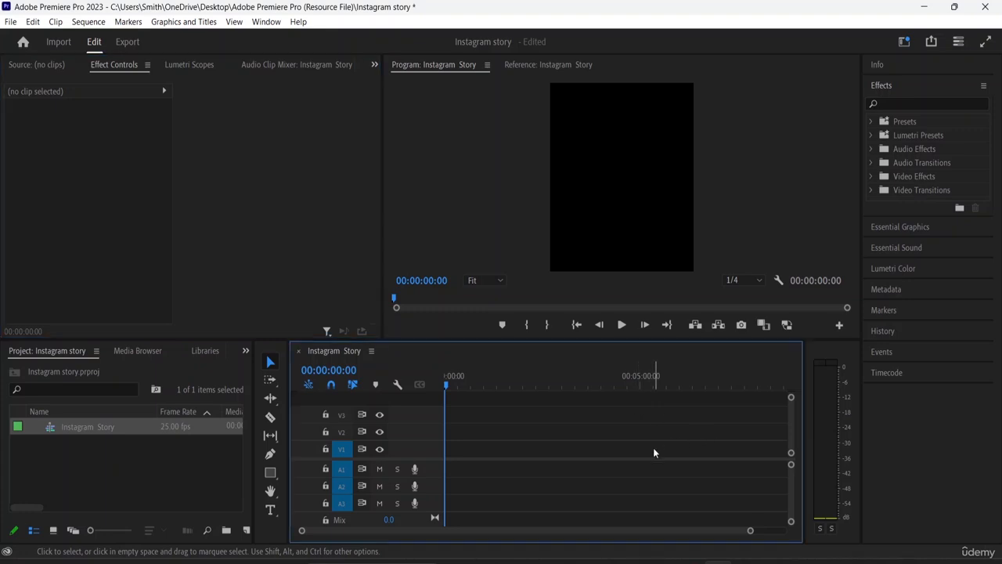
pyautogui.press('-')
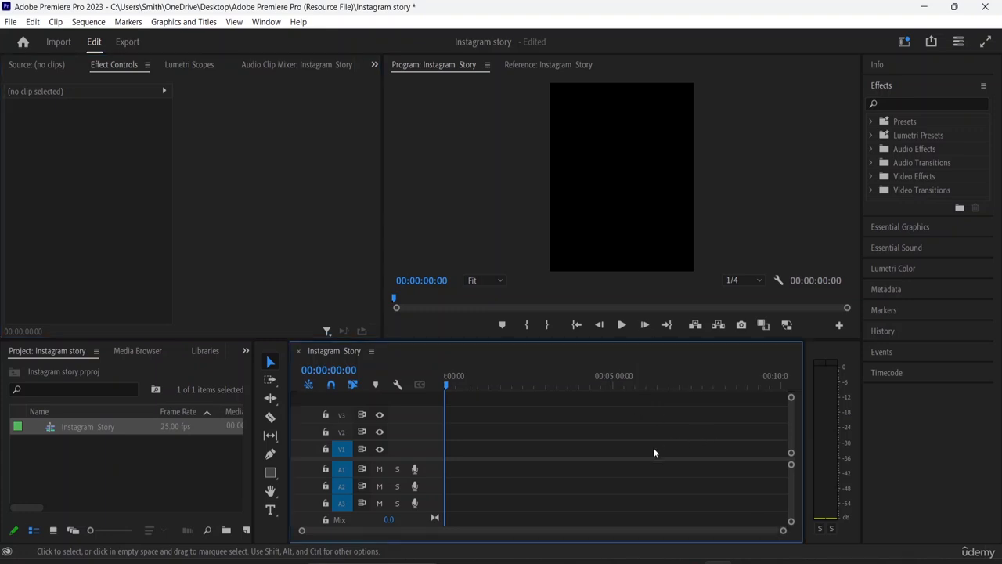
pyautogui.press('=')
pyautogui.press('=')
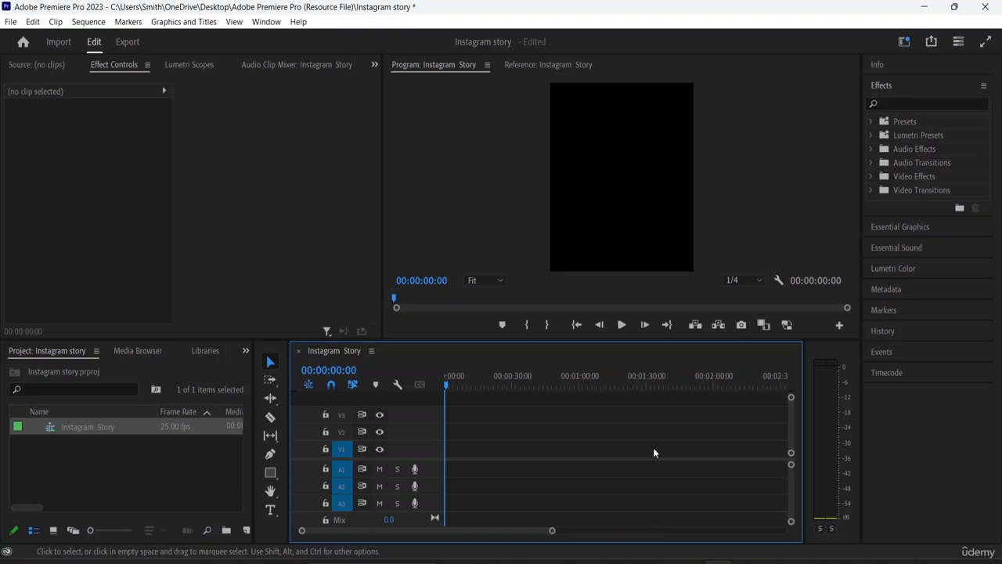
pyautogui.press('-')
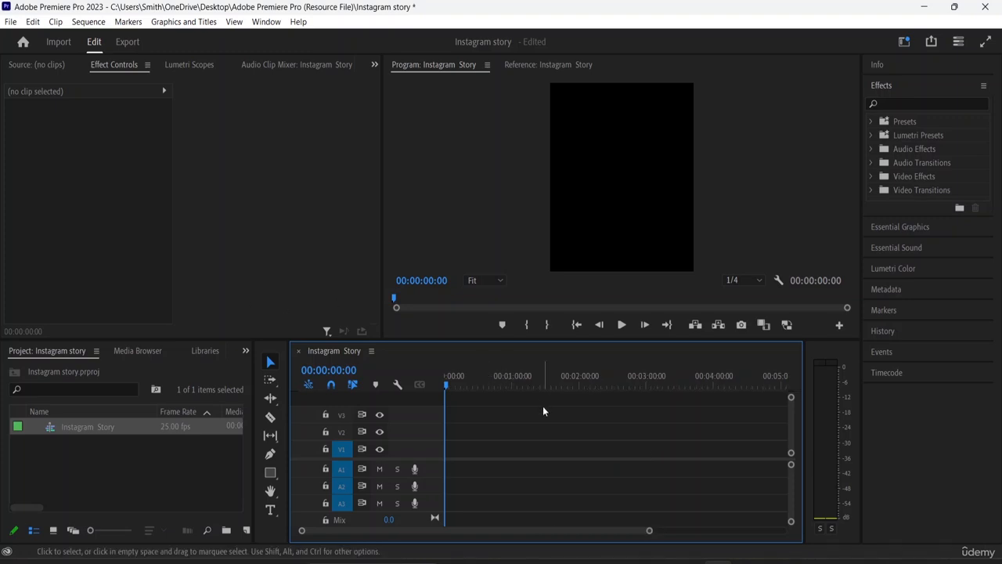
pyautogui.press('-')
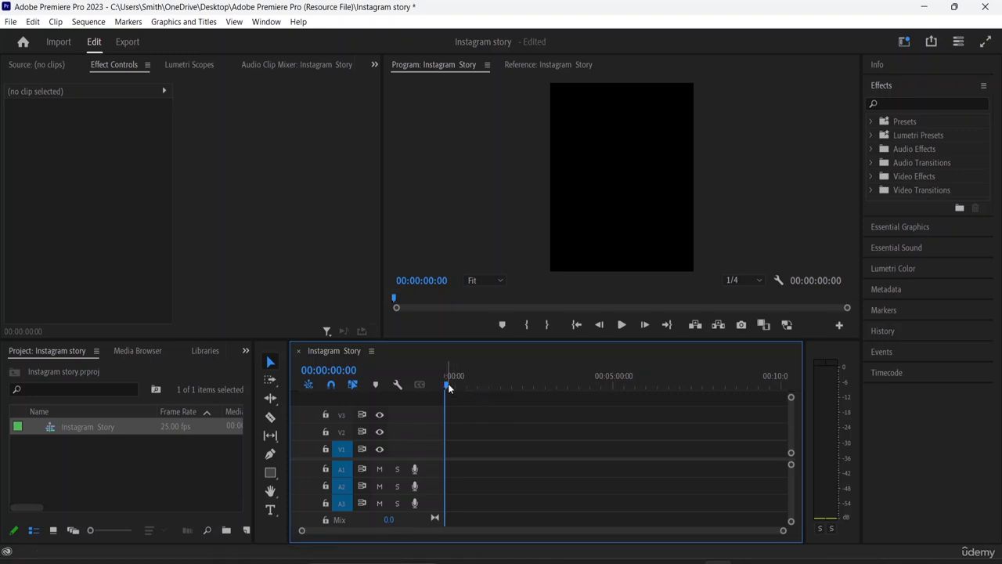
pyautogui.moveTo(448, 383); pyautogui.dragTo(782, 387)
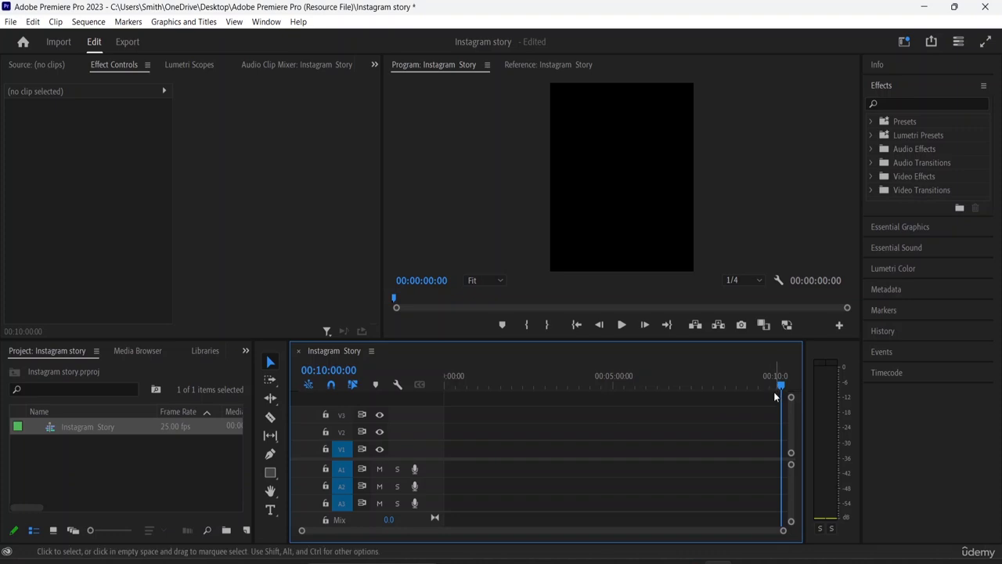
pyautogui.press('m')
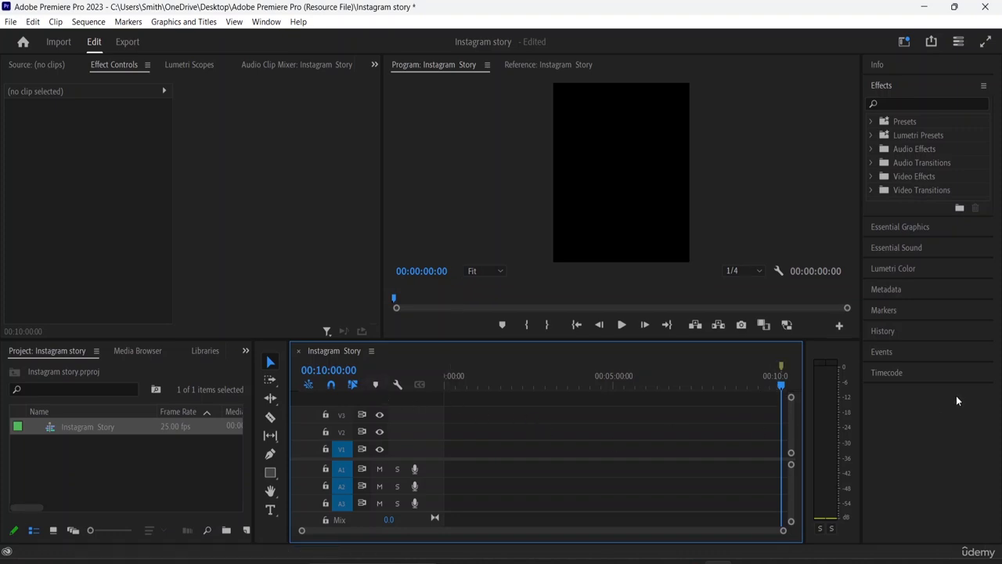
pyautogui.moveTo(781, 386); pyautogui.dragTo(427, 416)
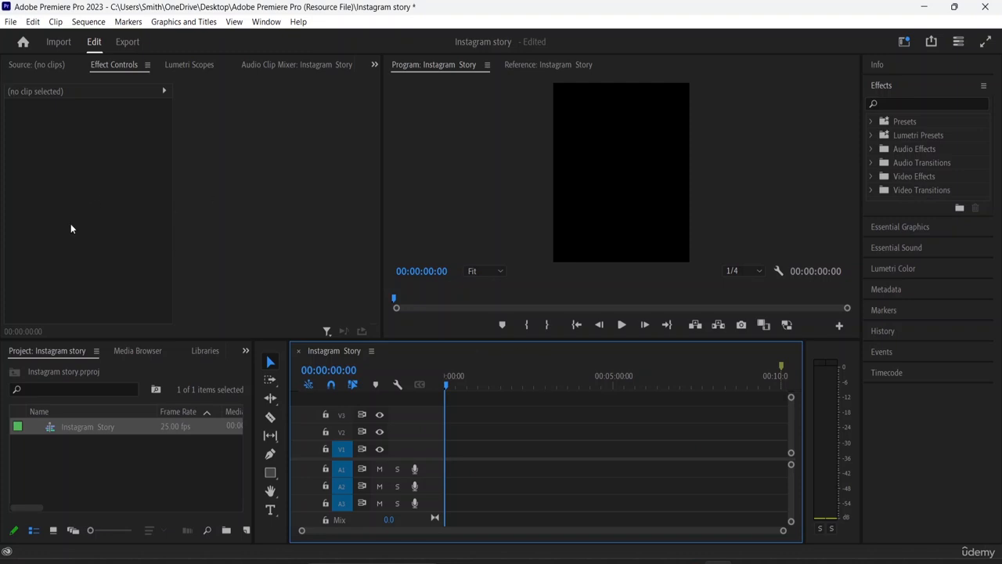
# Step: Import the 2160p Pexels video clip numbered 8100336 into the project
pyautogui.click(92, 482)
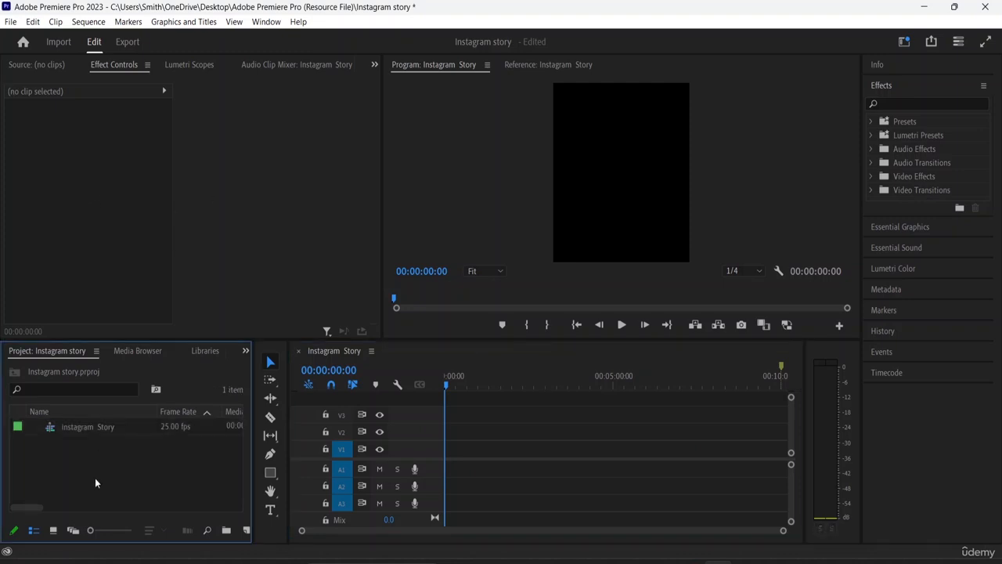
pyautogui.doubleClick(95, 480)
pyautogui.scroll(-5, 347, 181)
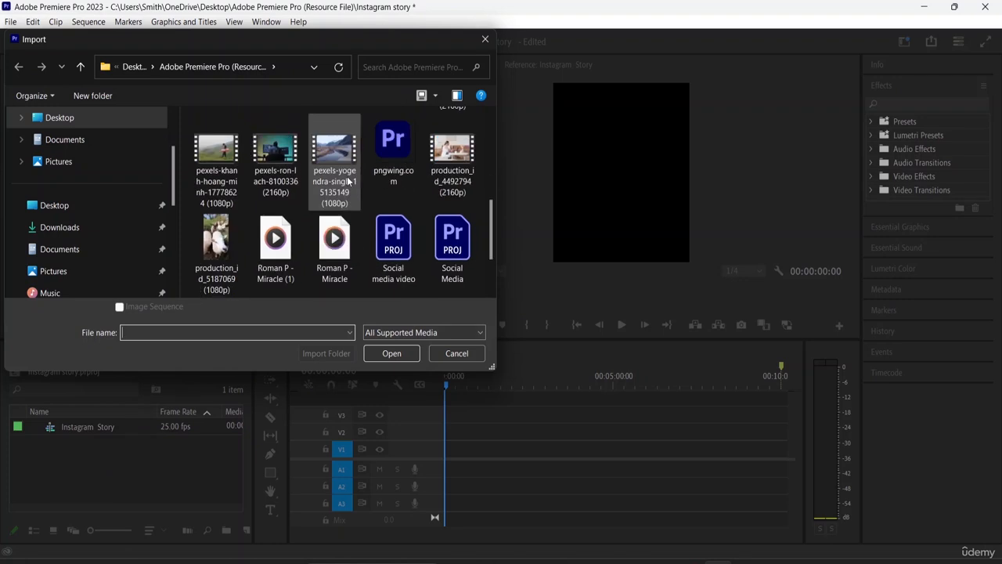
pyautogui.click(274, 178)
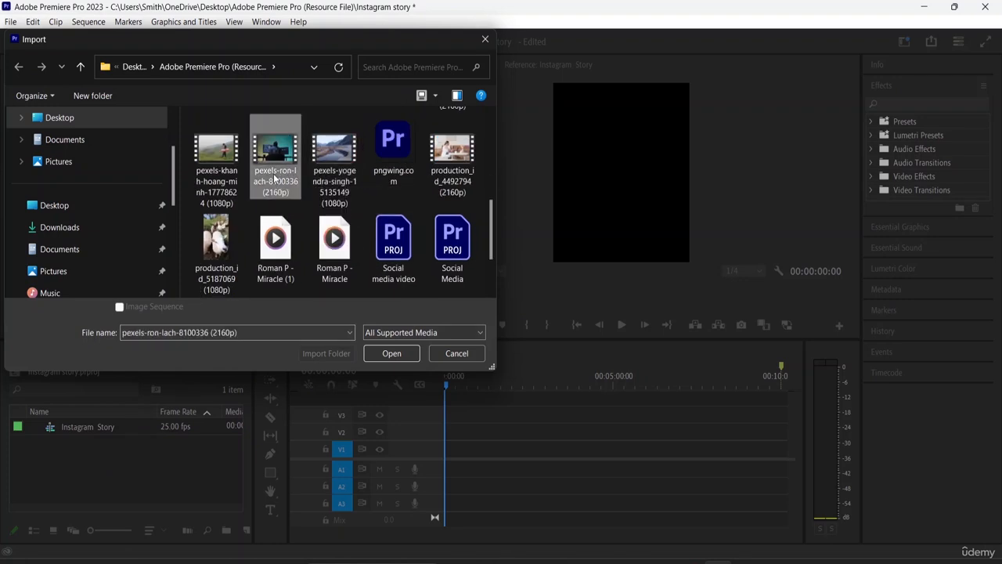
pyautogui.click(391, 353)
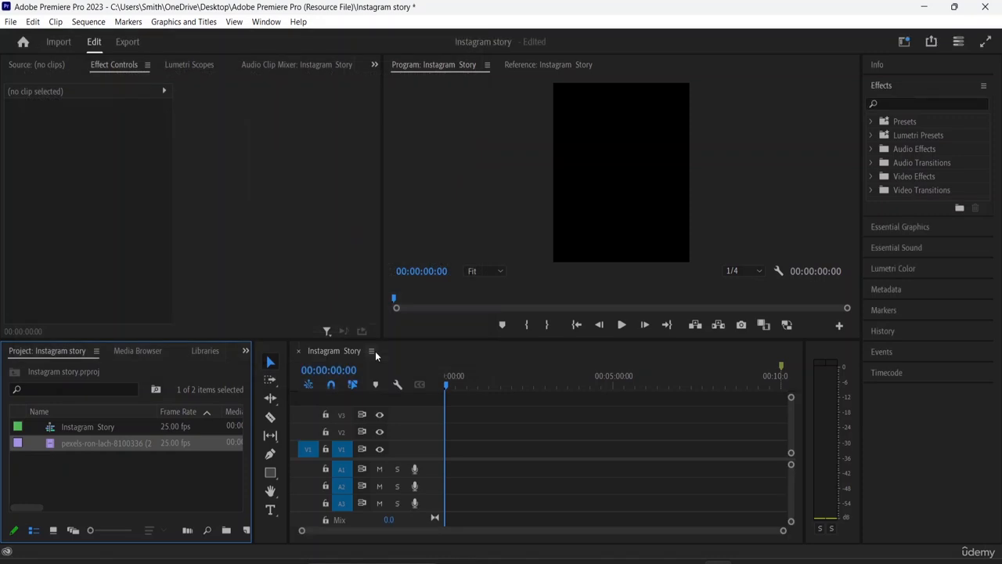
# Step: Place the Pexels clip at the start of track V1, keeping the existing sequence settings, and play its opening seconds
pyautogui.moveTo(104, 440); pyautogui.dragTo(451, 448)
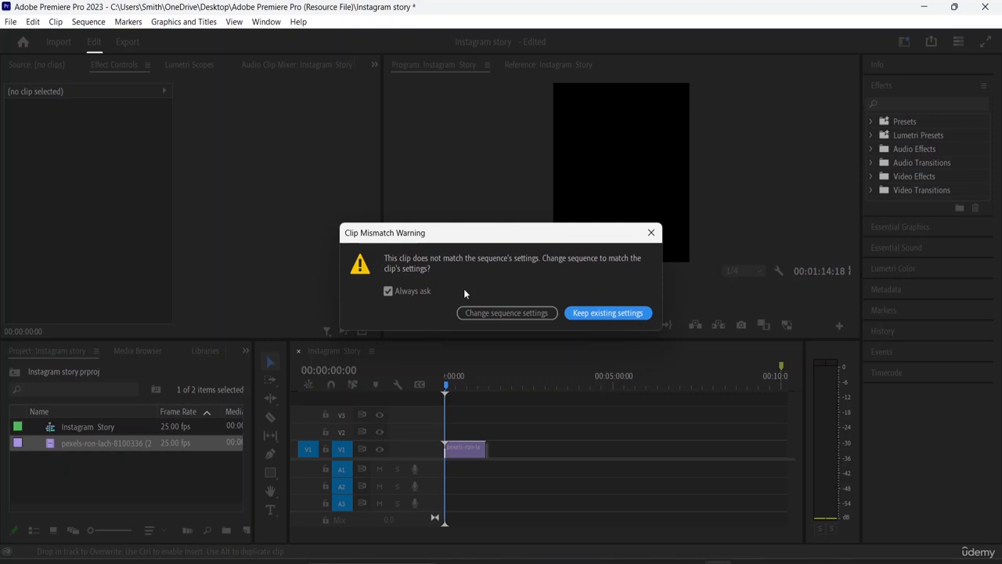
pyautogui.click(601, 313)
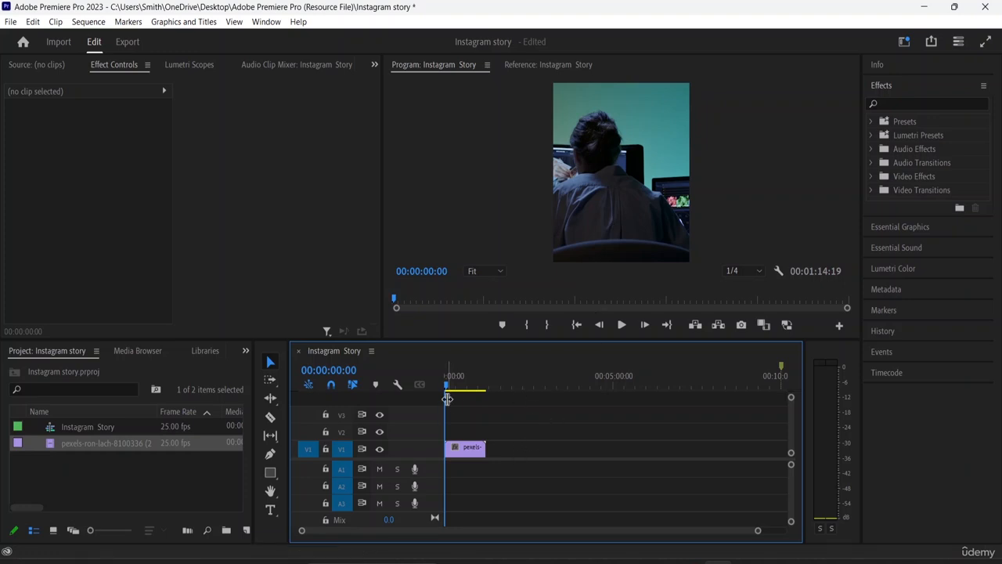
pyautogui.press('space')
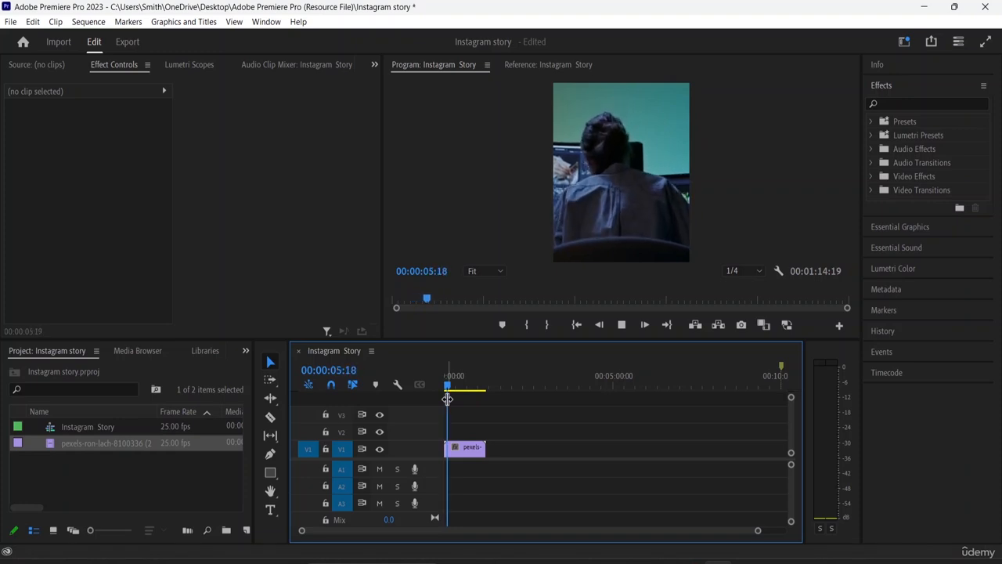
pyautogui.press('space')
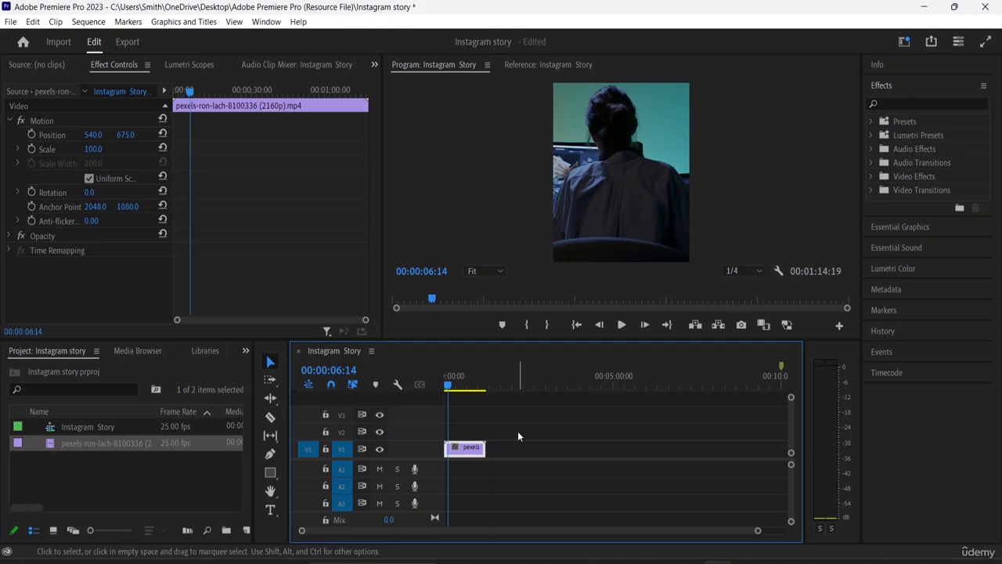
# Step: Split the video clip at 00:00:15:07 with the Razor tool and delete the portion after the cut
pyautogui.scroll(8, 519, 435)
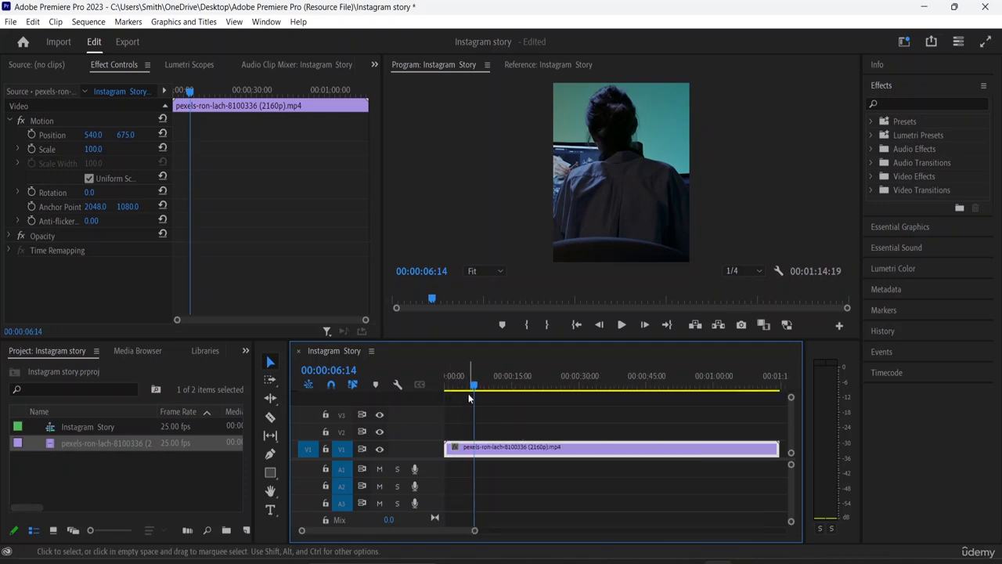
pyautogui.moveTo(472, 386); pyautogui.dragTo(516, 380)
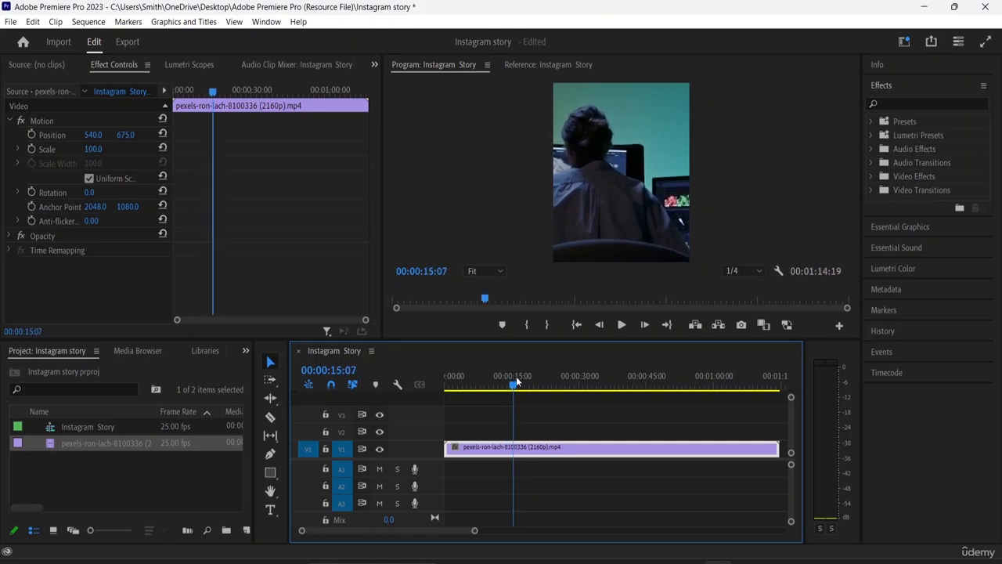
pyautogui.click(270, 418)
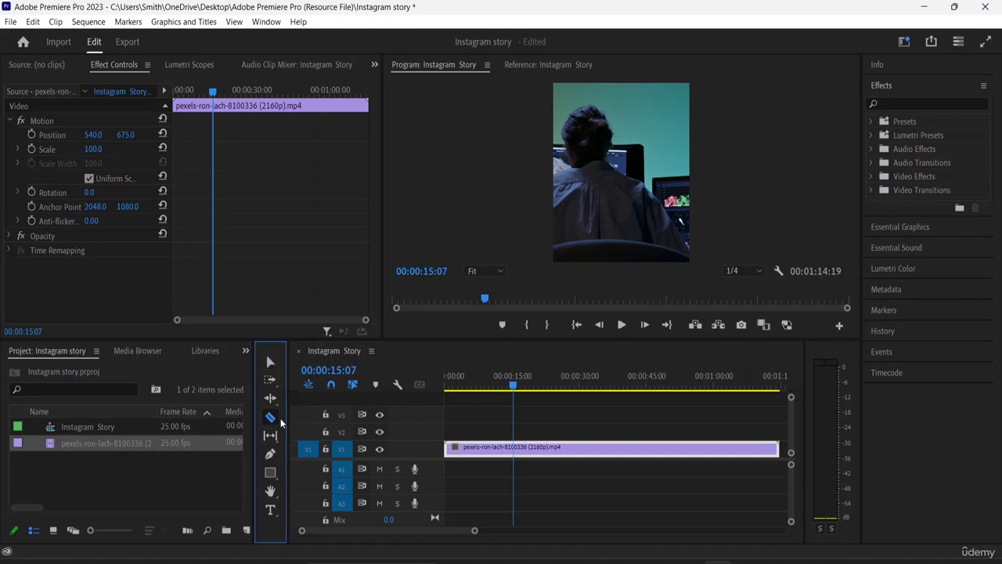
pyautogui.click(517, 452)
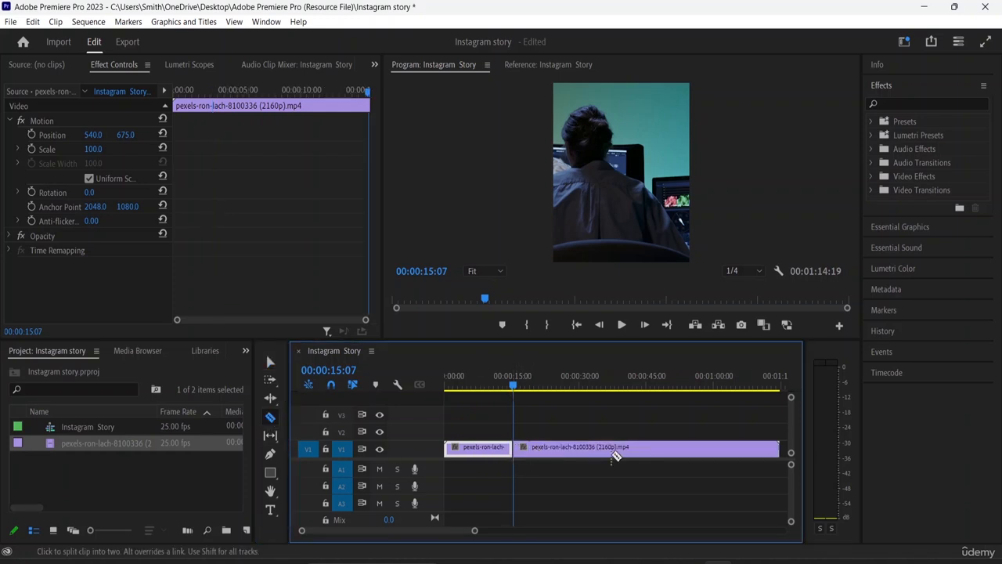
pyautogui.click(270, 361)
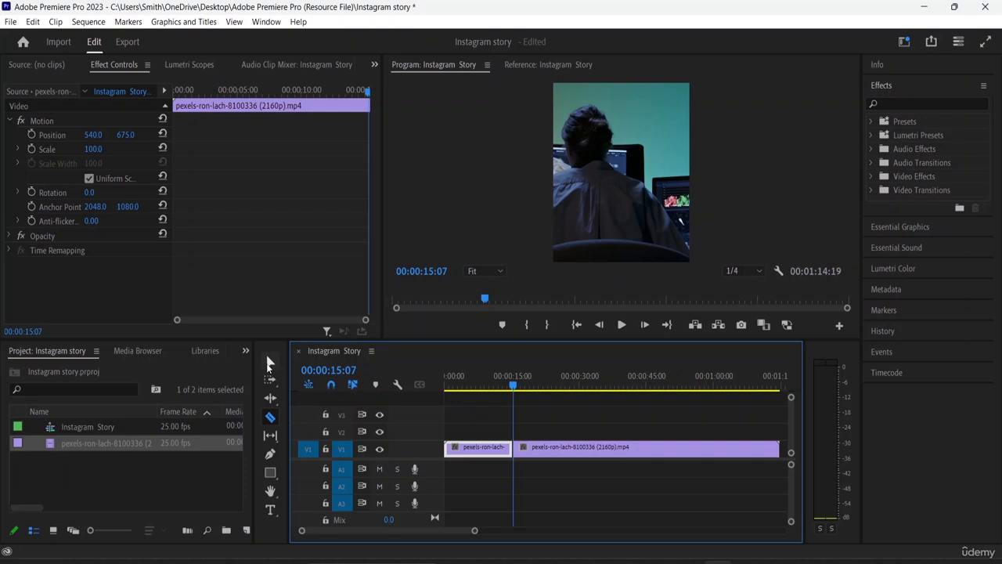
pyautogui.click(666, 453)
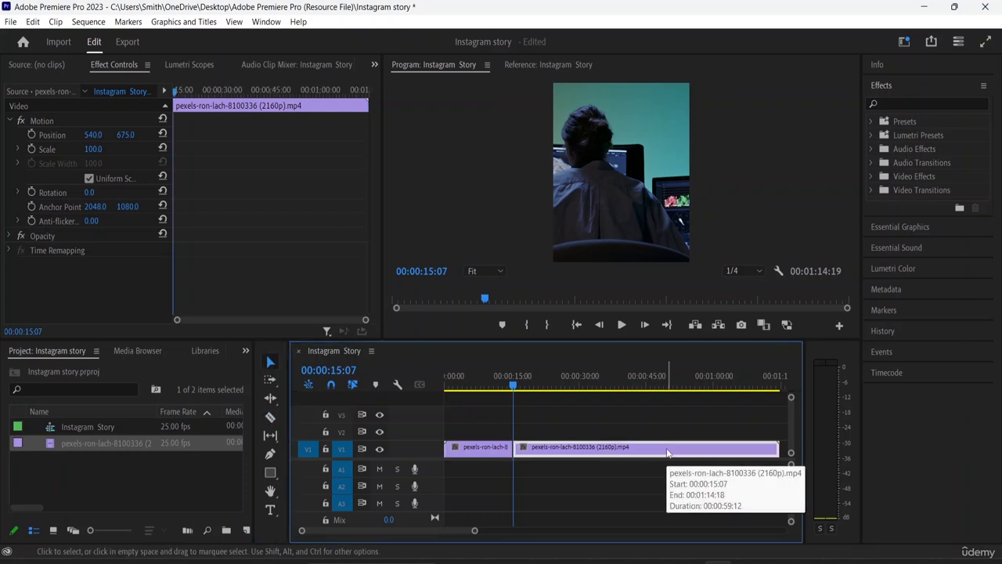
pyautogui.press('Delete')
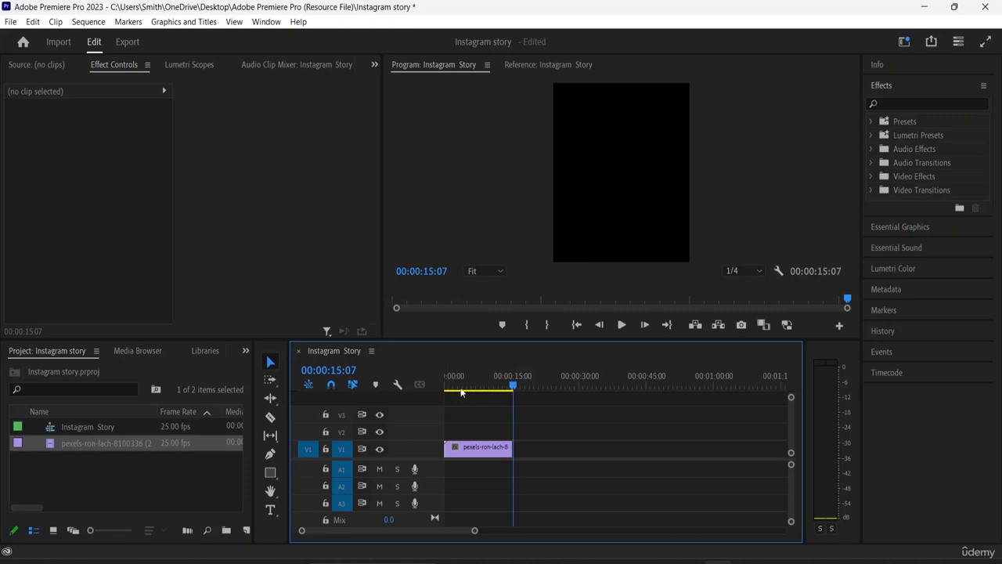
# Step: Scrub around the end of the trimmed video clip to check its cut near 15 seconds
pyautogui.moveTo(513, 389)
pyautogui.mouseDown()
pyautogui.moveTo(398, 387)
pyautogui.moveTo(510, 394)
pyautogui.mouseUp()
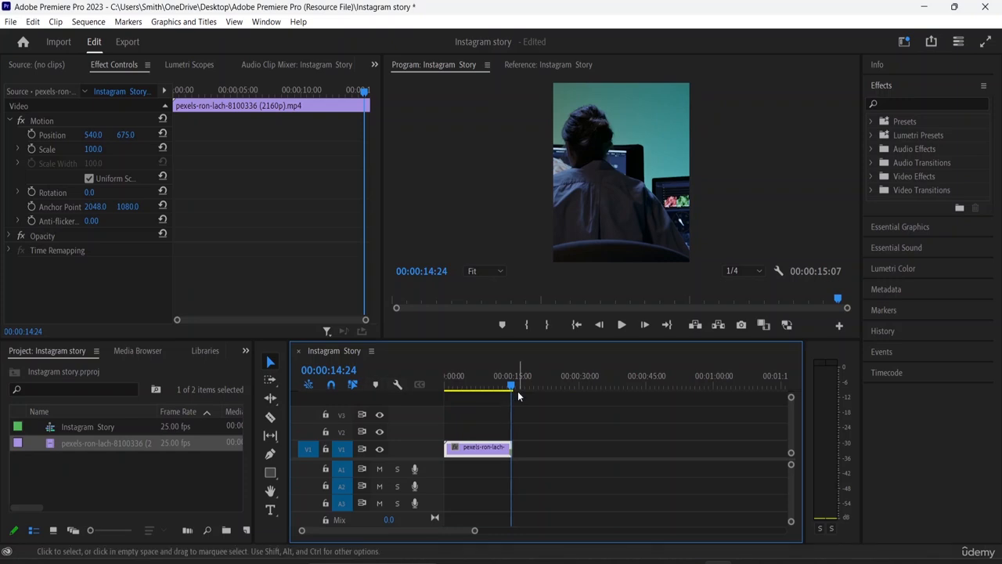
pyautogui.moveTo(513, 386); pyautogui.dragTo(531, 385)
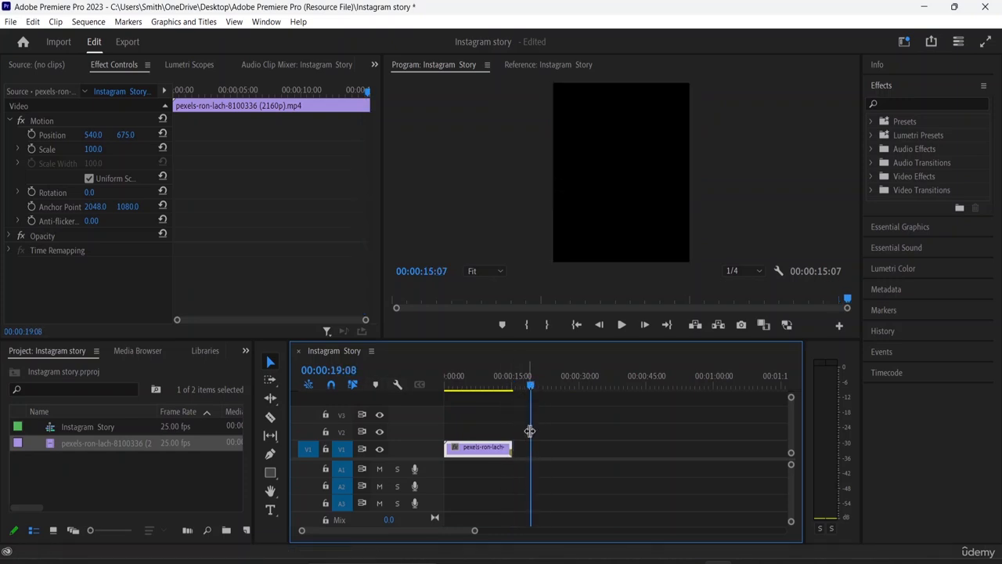
pyautogui.moveTo(530, 386); pyautogui.dragTo(423, 398)
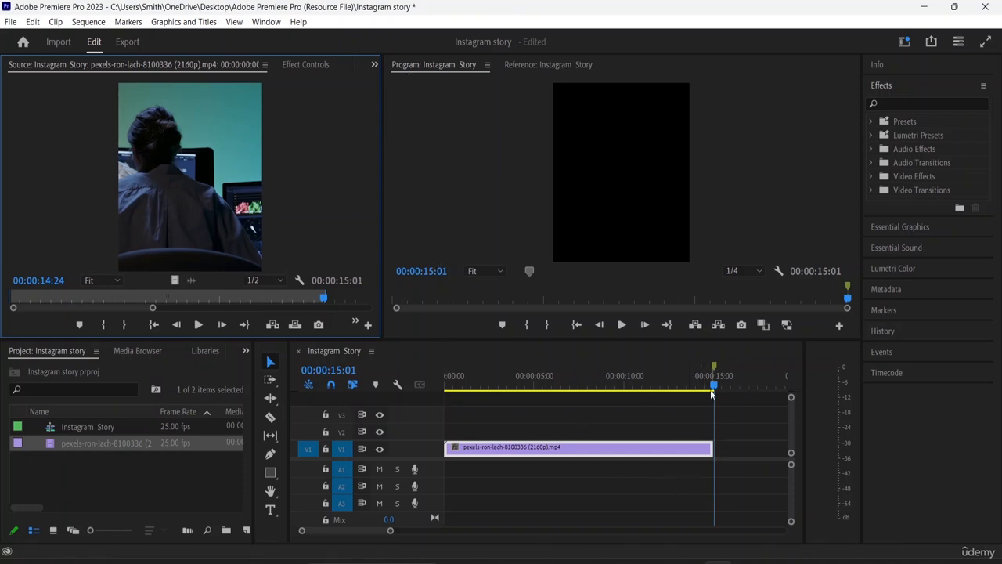
# Step: Record a voice-over on track A1 from the start of the sequence until just past the end of the video clip
pyautogui.moveTo(713, 388); pyautogui.dragTo(418, 447)
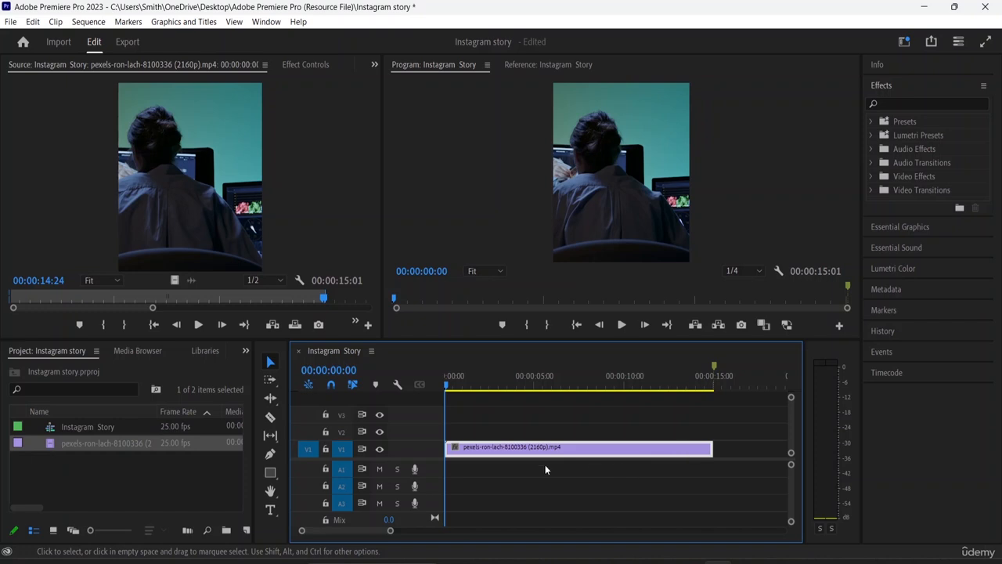
pyautogui.click(416, 470)
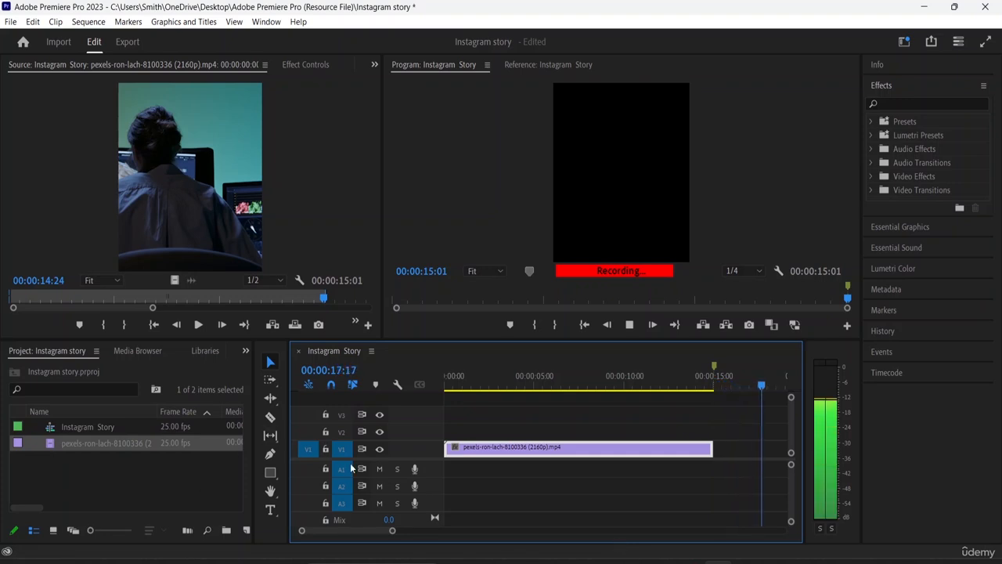
pyautogui.click(415, 470)
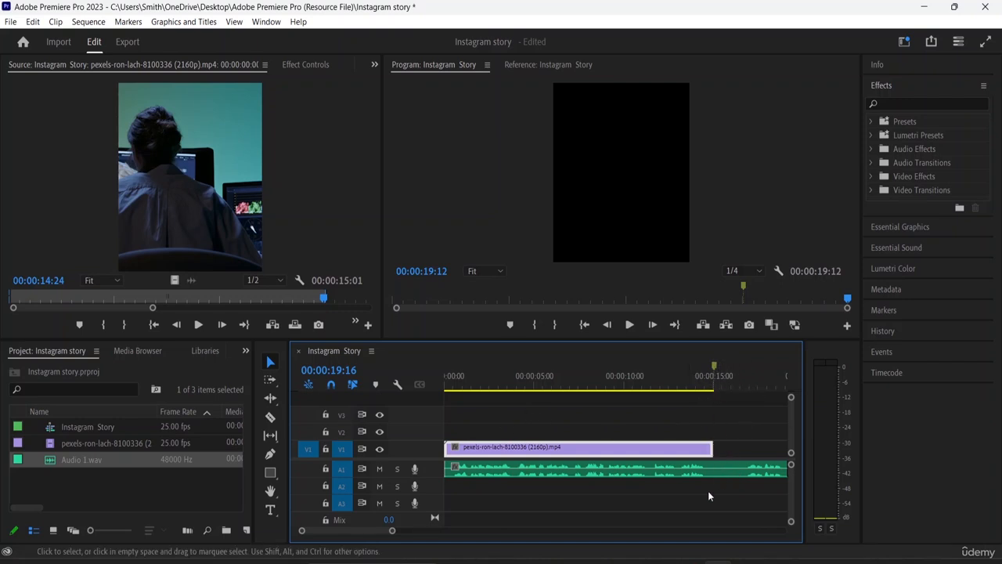
# Step: Split the voice-over on A1 at the end of the video clip and delete the excess audio
pyautogui.click(270, 417)
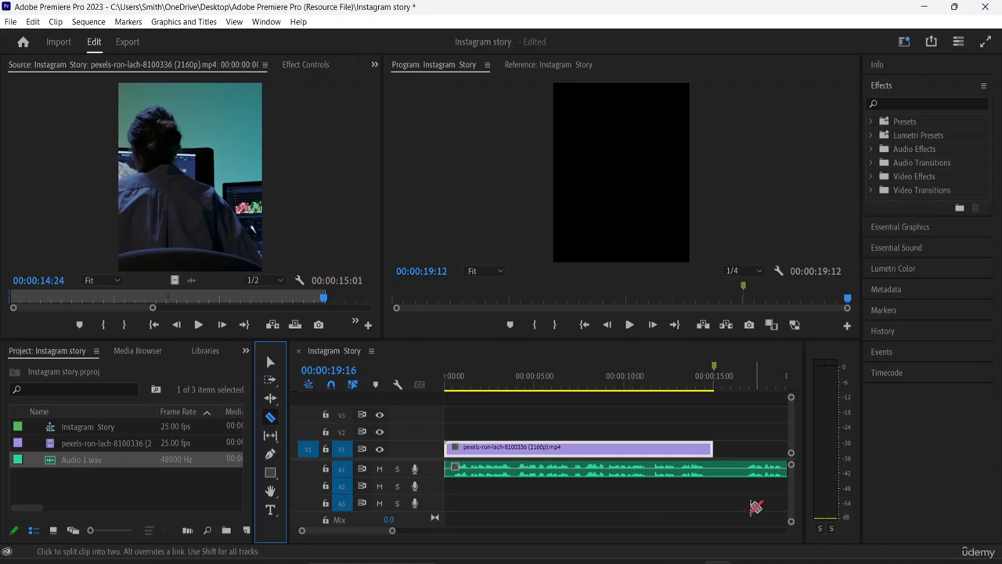
pyautogui.click(717, 470)
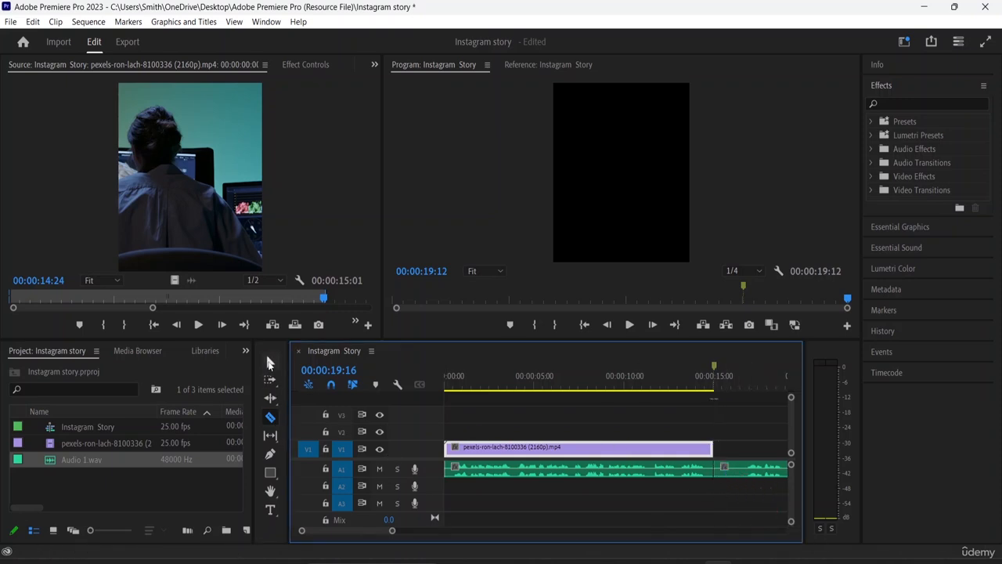
pyautogui.click(270, 361)
pyautogui.click(763, 473)
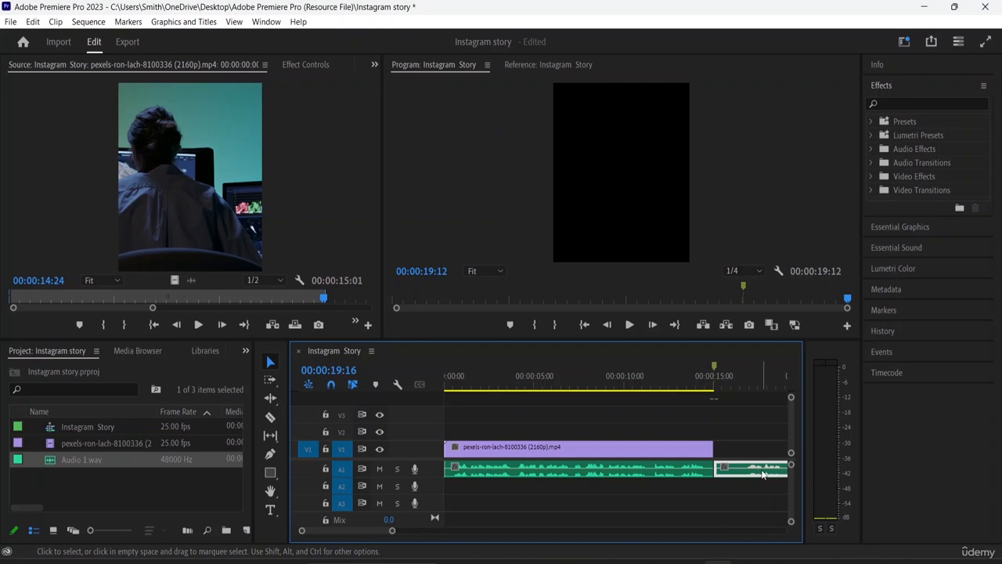
pyautogui.press('Delete')
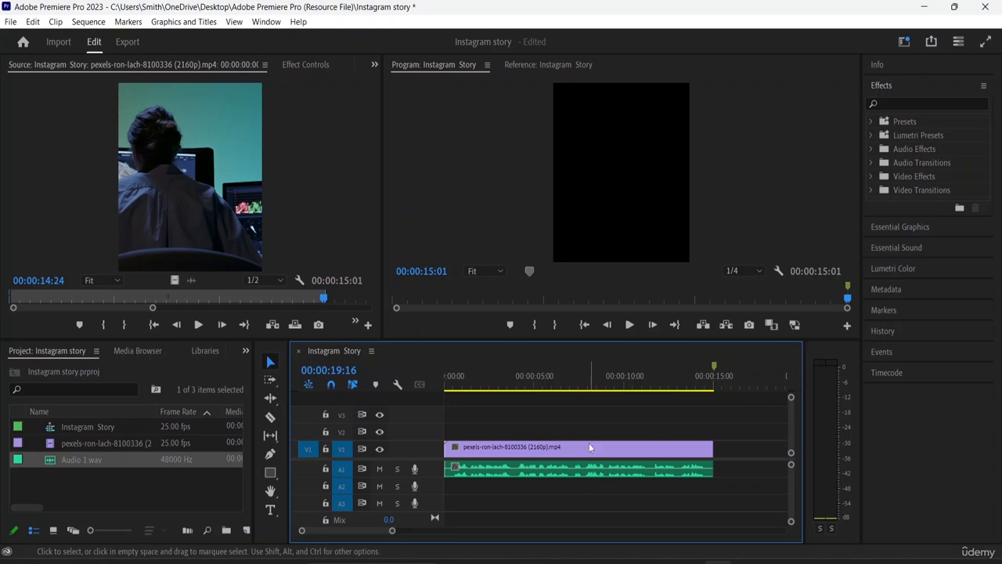
# Step: Play the sequence from the start to review the voice-over against the video
pyautogui.press('-')
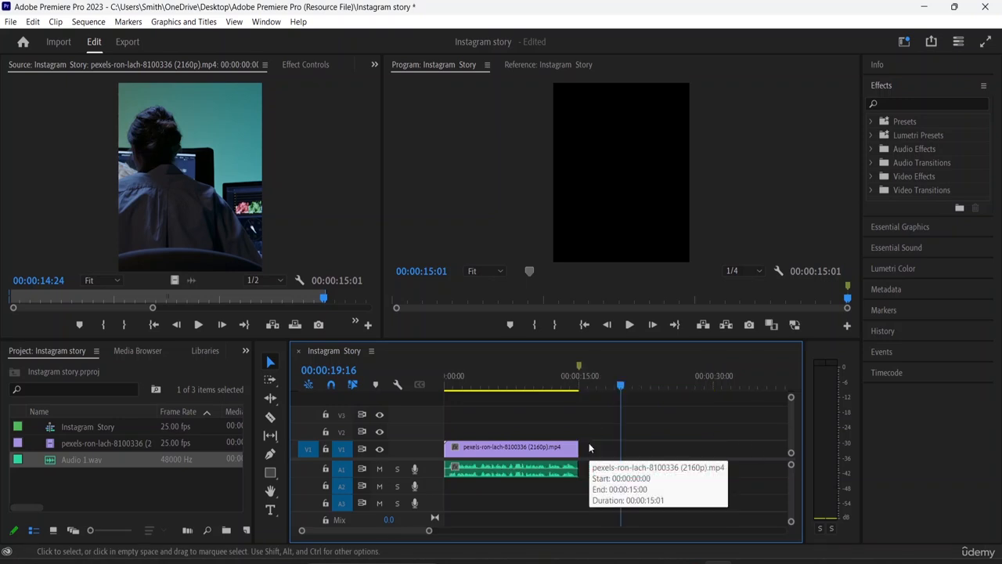
pyautogui.moveTo(619, 388); pyautogui.dragTo(431, 414)
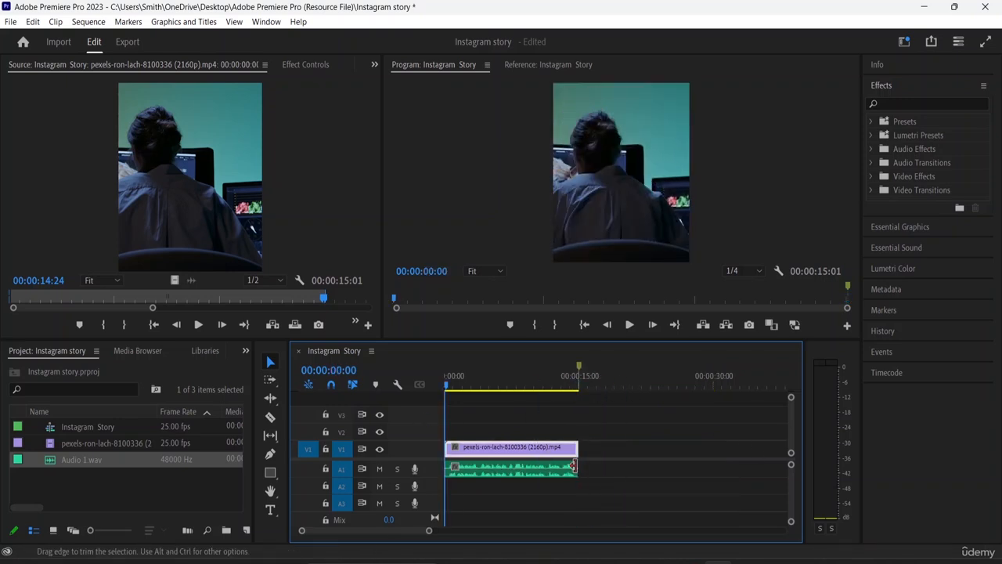
pyautogui.press('space')
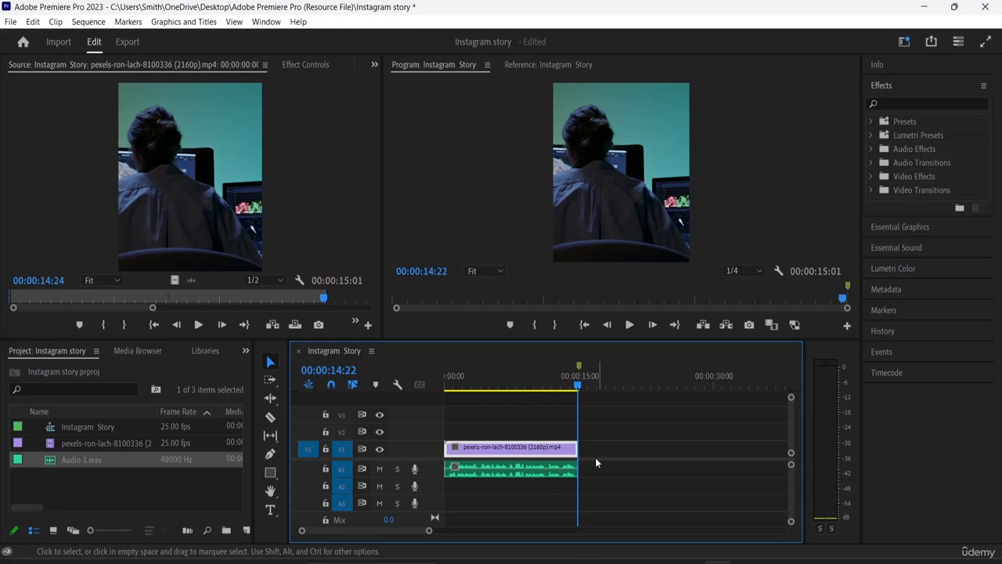
# Step: Move the playhead to 00:00:00:12, just before the first speech in the voice-over waveform
pyautogui.moveTo(578, 387); pyautogui.dragTo(485, 404)
pyautogui.press('=')
pyautogui.press('=')
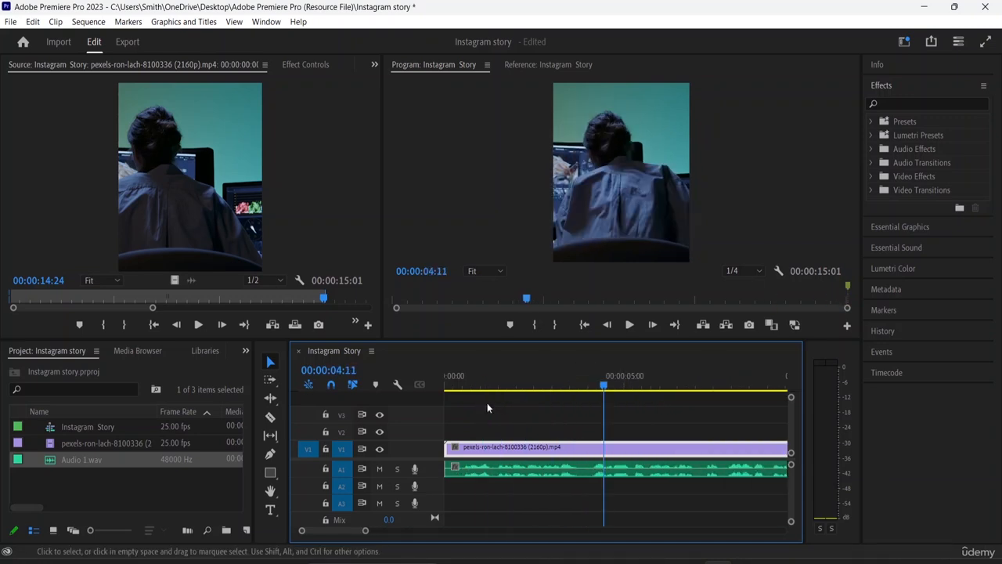
pyautogui.press('-')
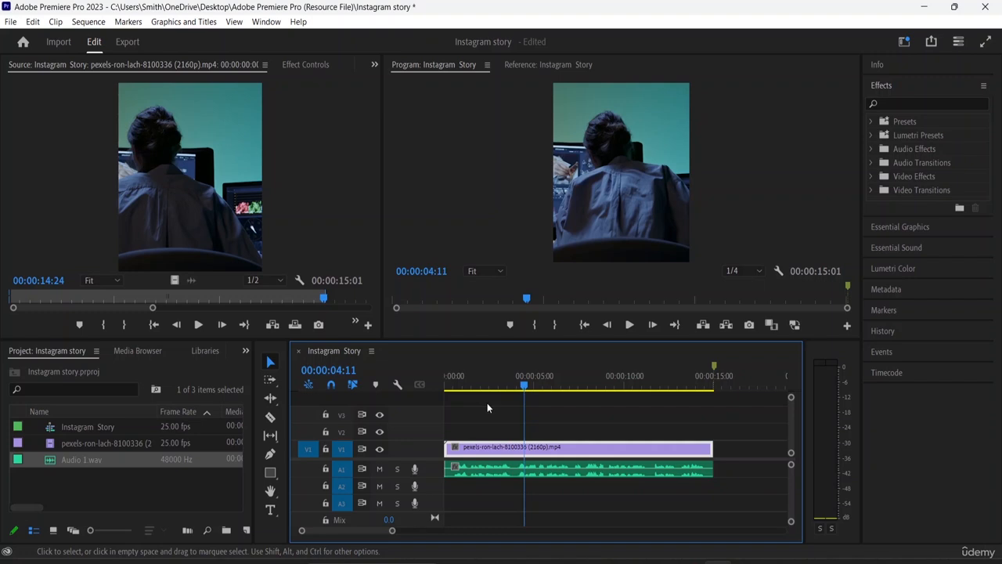
pyautogui.press('=')
pyautogui.press('=')
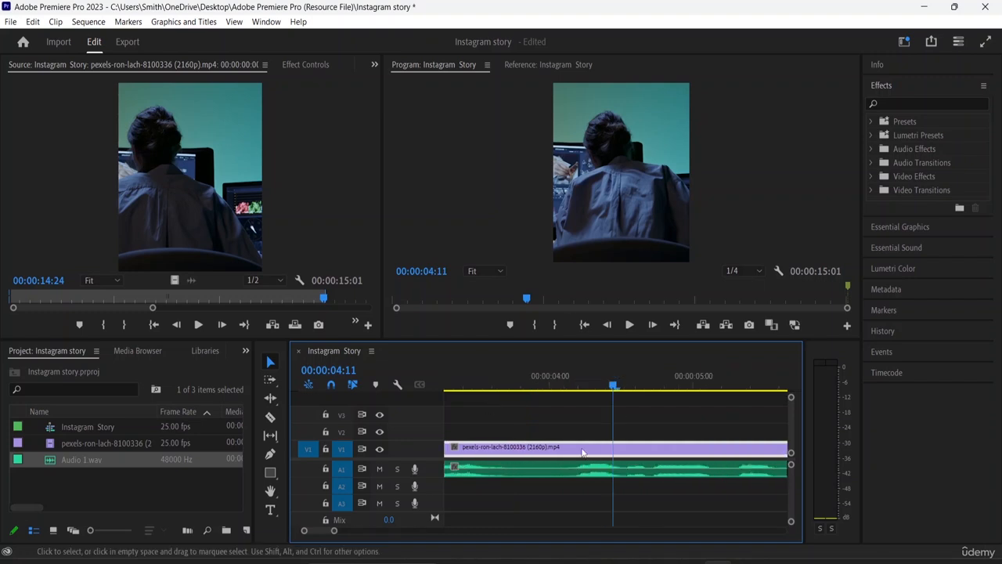
pyautogui.moveTo(613, 388); pyautogui.dragTo(515, 444)
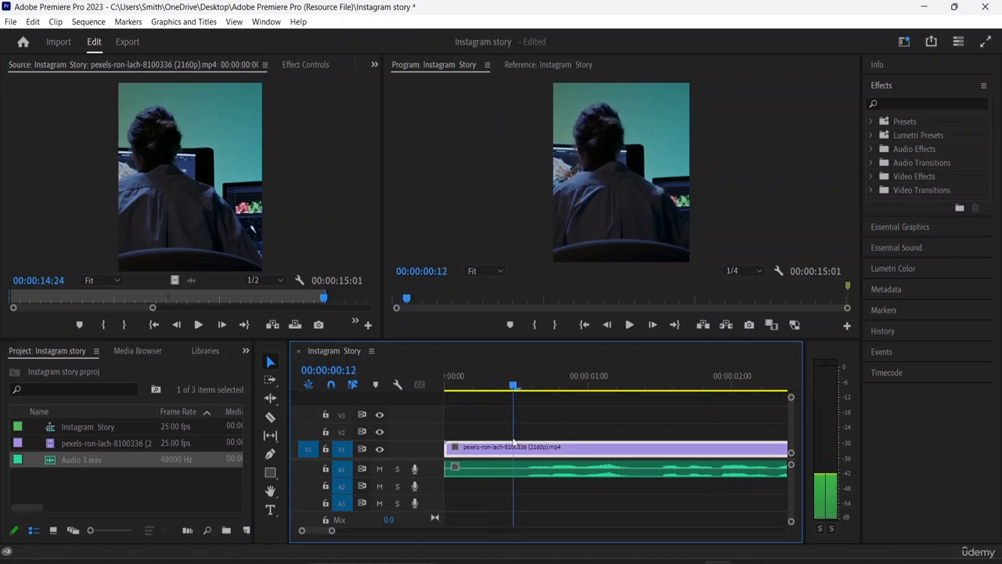
# Step: Split the voice-over on A1 at 00:00:00:13 and delete the silent piece before the first speech
pyautogui.click(480, 471)
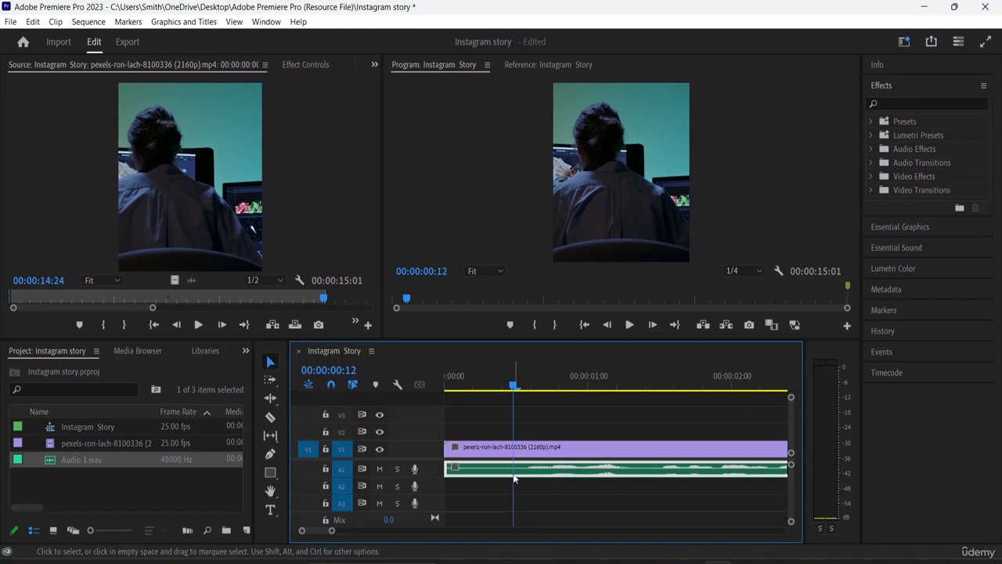
pyautogui.click(520, 390)
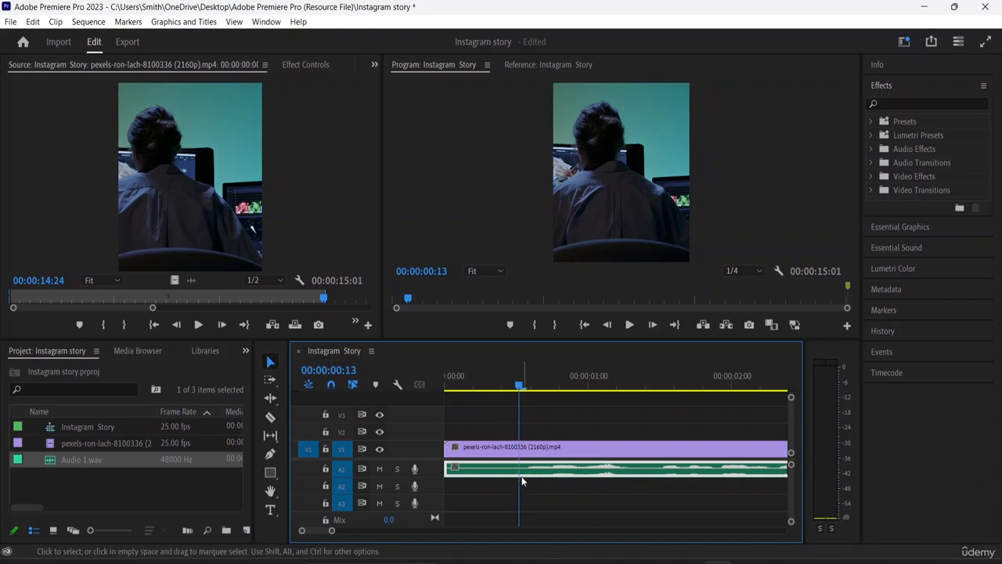
pyautogui.click(269, 418)
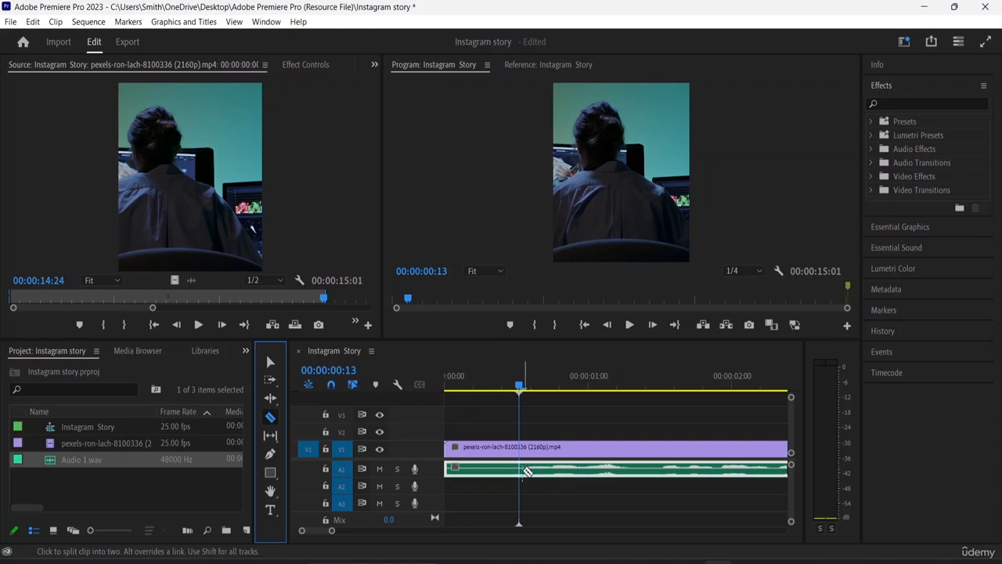
pyautogui.click(523, 470)
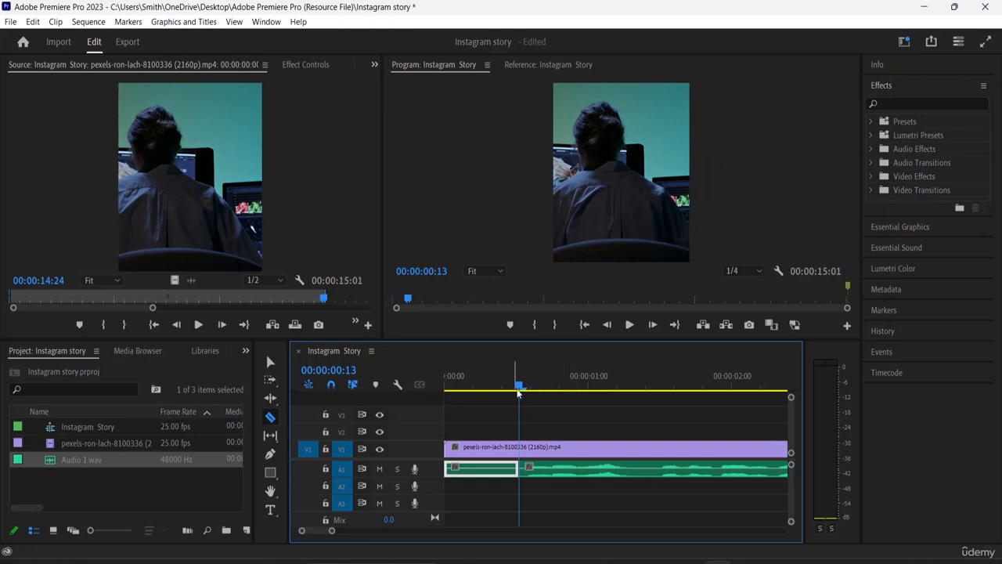
pyautogui.click(271, 362)
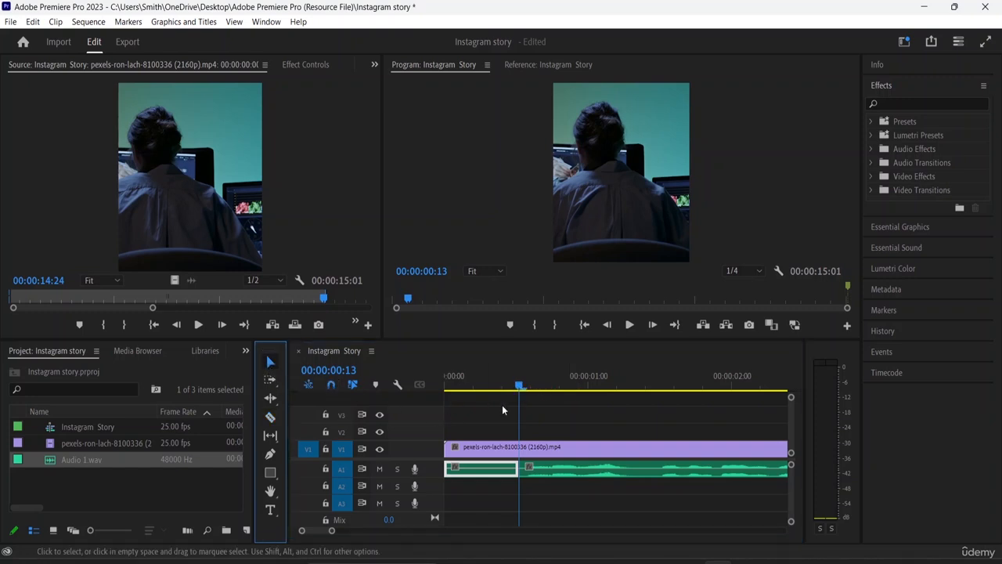
pyautogui.doubleClick(480, 472)
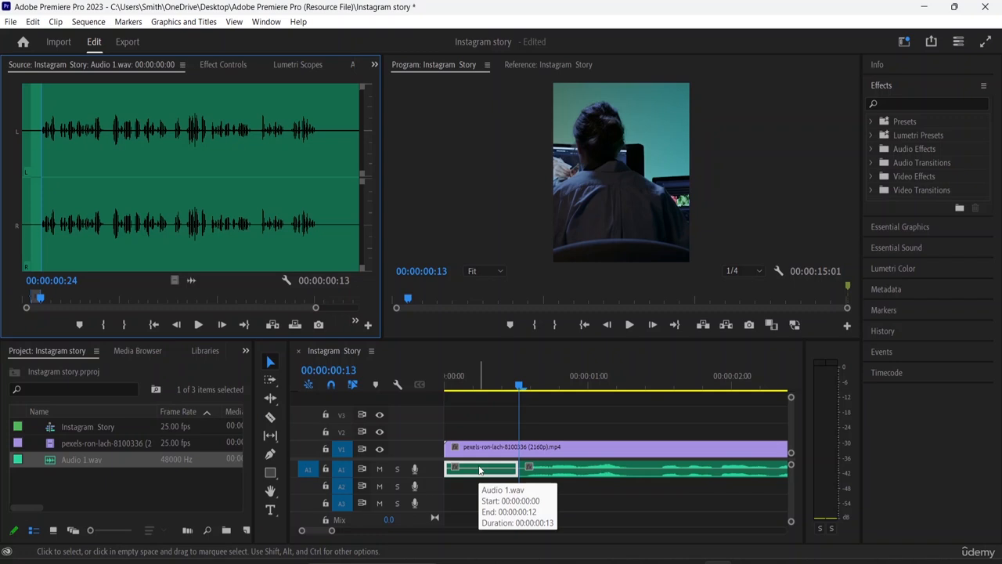
pyautogui.click(479, 470)
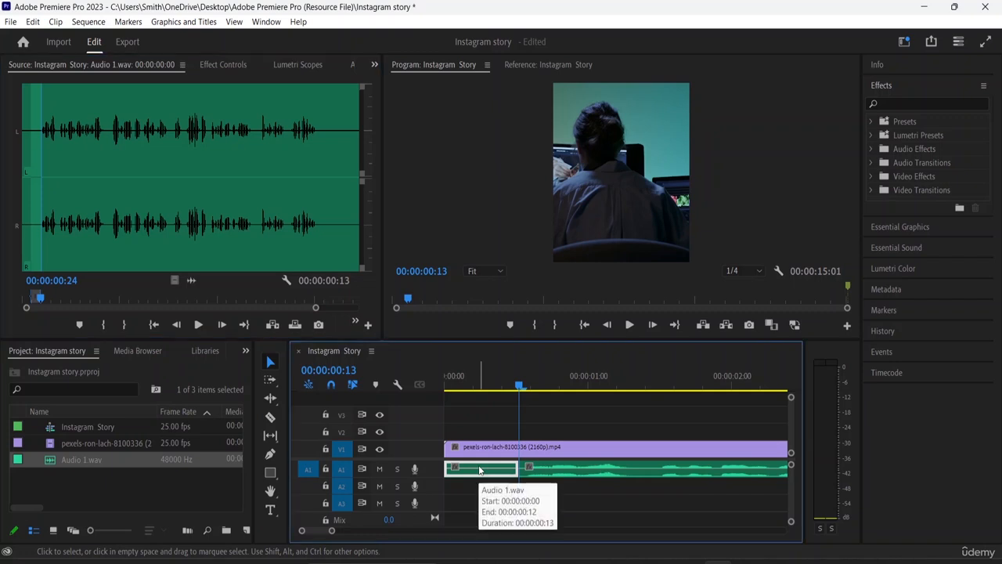
pyautogui.press('Delete')
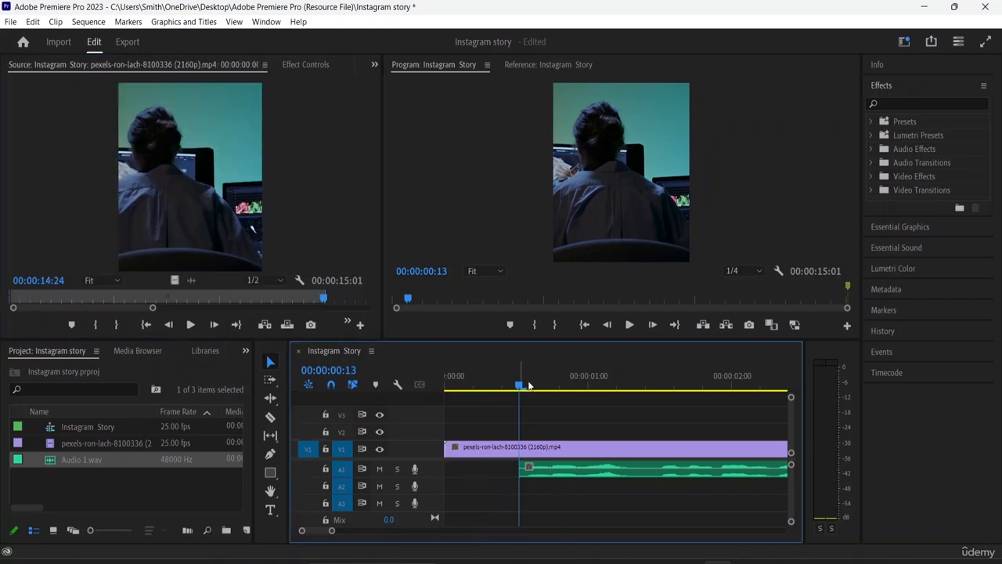
# Step: Split the voice-over on both sides of the short pause beginning at 00:00:01:09
pyautogui.moveTo(518, 388); pyautogui.dragTo(638, 396)
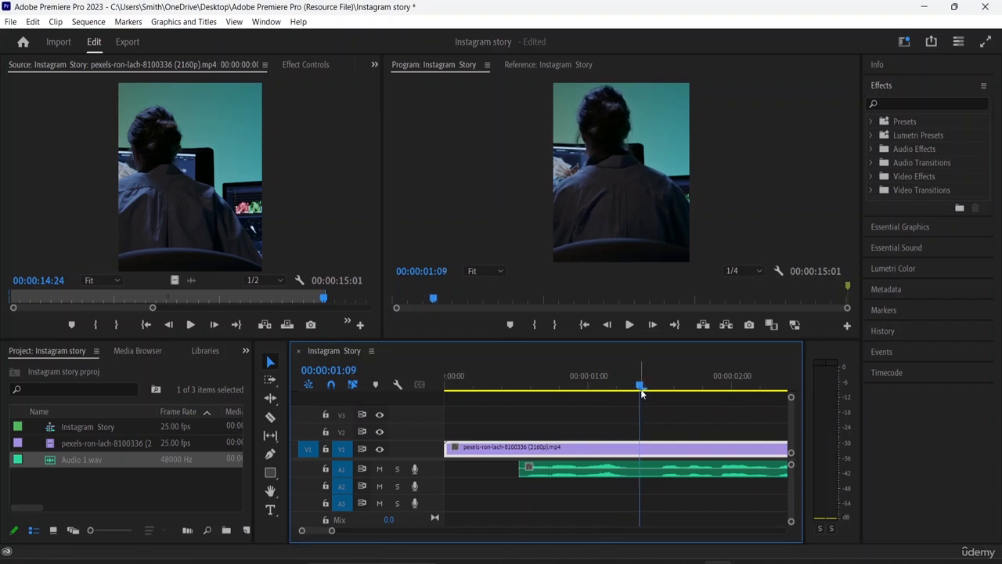
pyautogui.click(271, 417)
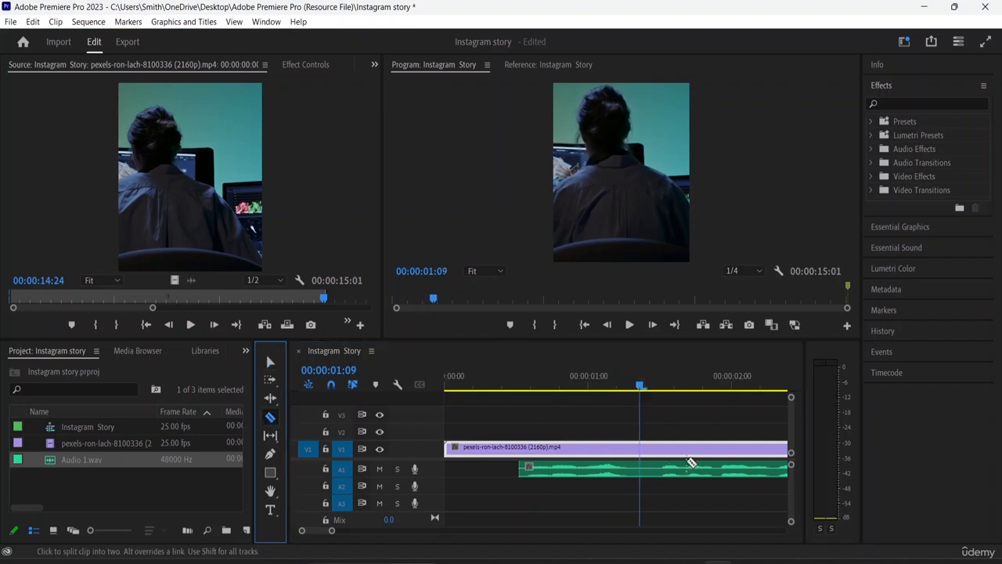
pyautogui.click(649, 471)
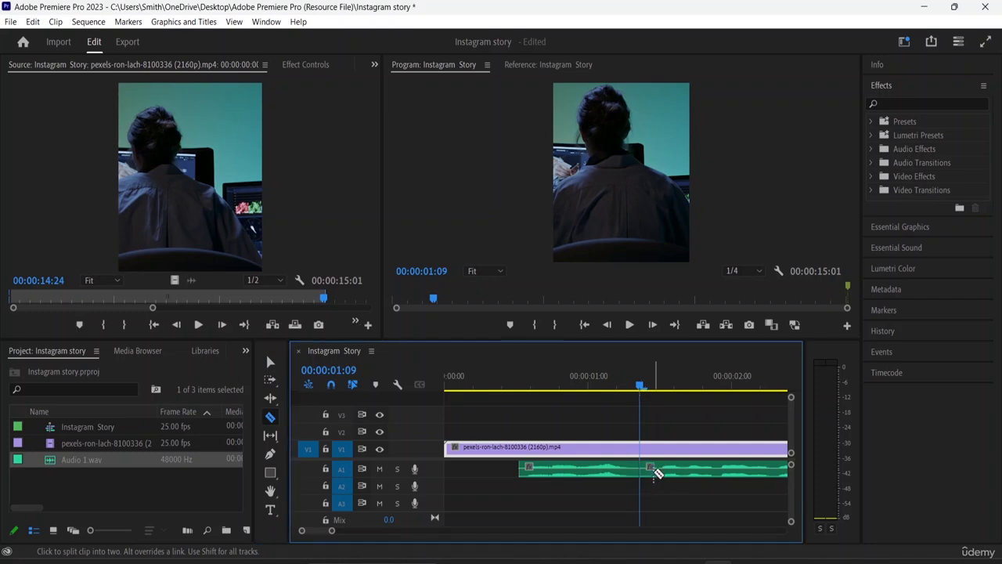
pyautogui.click(658, 472)
# Step: Split the voice-over on both sides of the pauses beginning at 00:00:03:20 and 00:00:11:06
pyautogui.moveTo(641, 389); pyautogui.dragTo(522, 387)
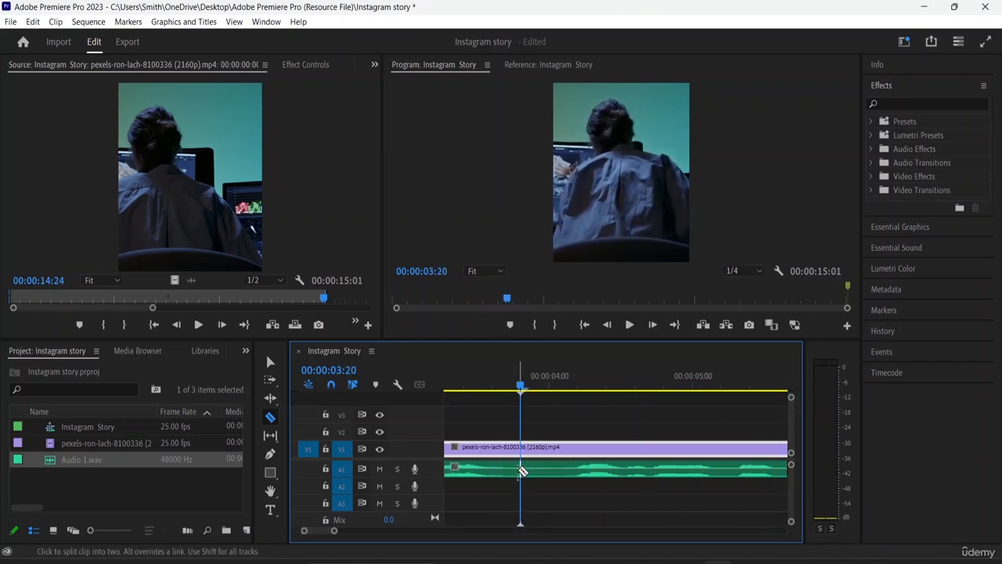
pyautogui.click(521, 469)
pyautogui.click(561, 469)
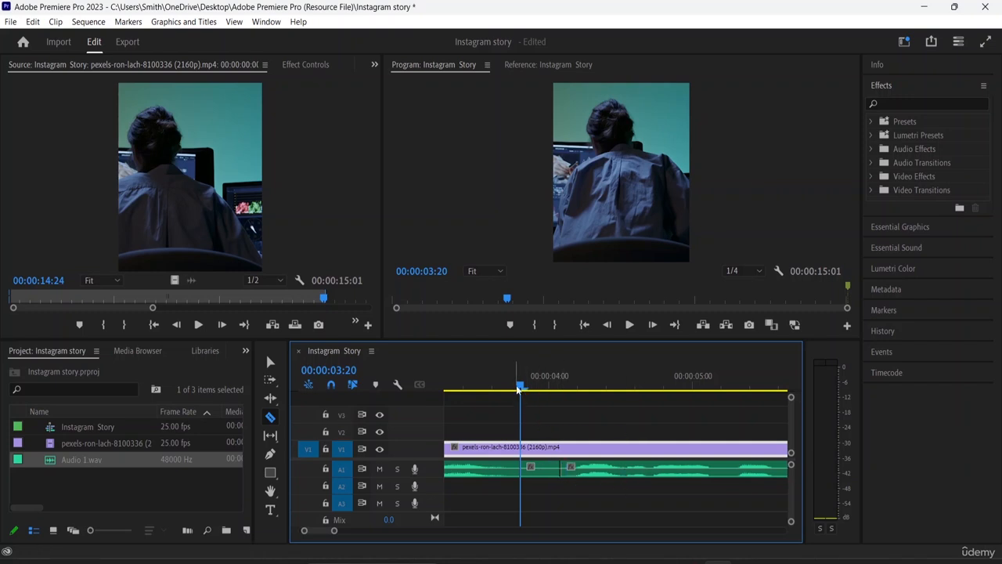
pyautogui.moveTo(519, 387); pyautogui.dragTo(691, 467)
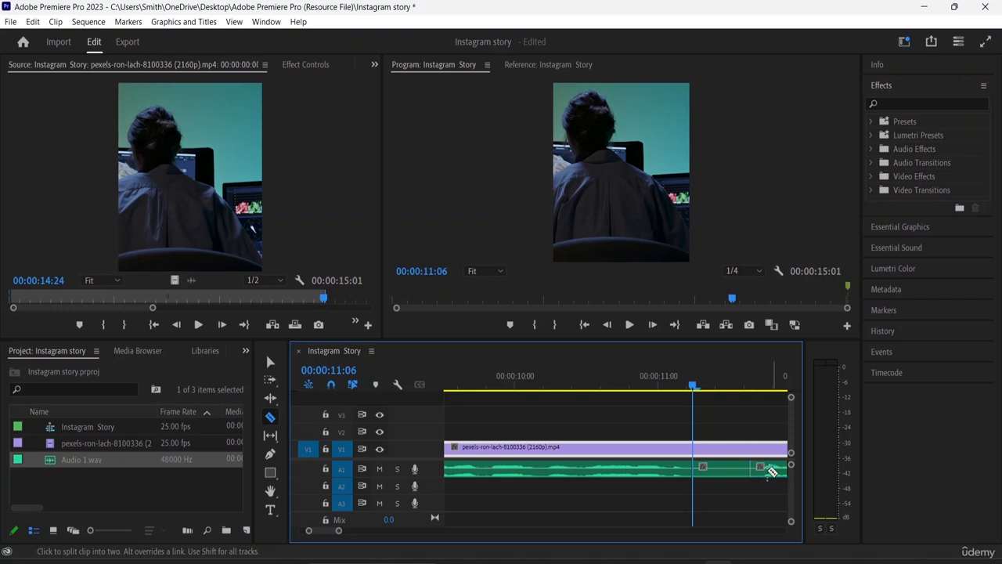
# Step: Split the voice-over at 00:00:14:15, where the speech ends, and delete the silent remainder
pyautogui.press('space')
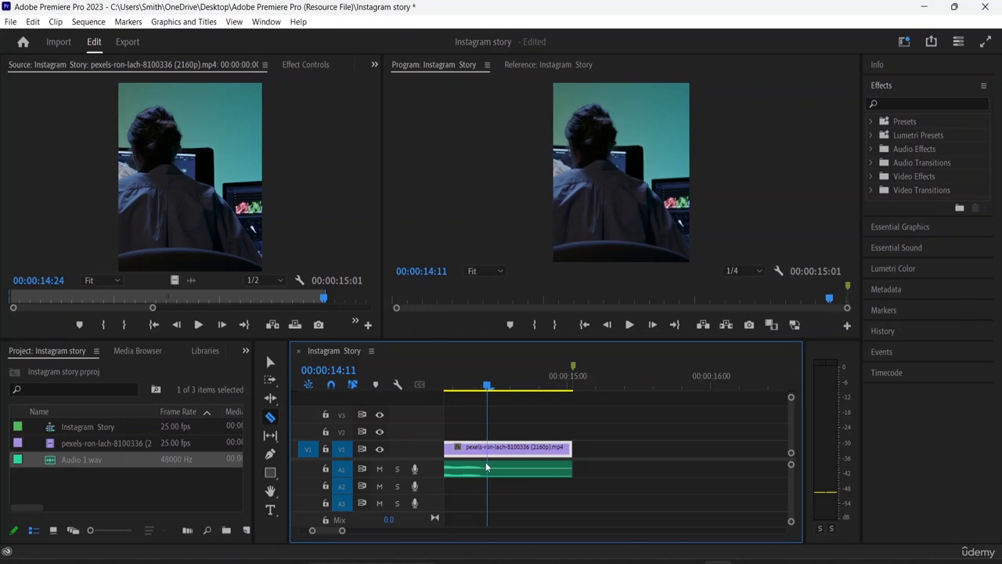
pyautogui.moveTo(485, 467); pyautogui.dragTo(508, 473)
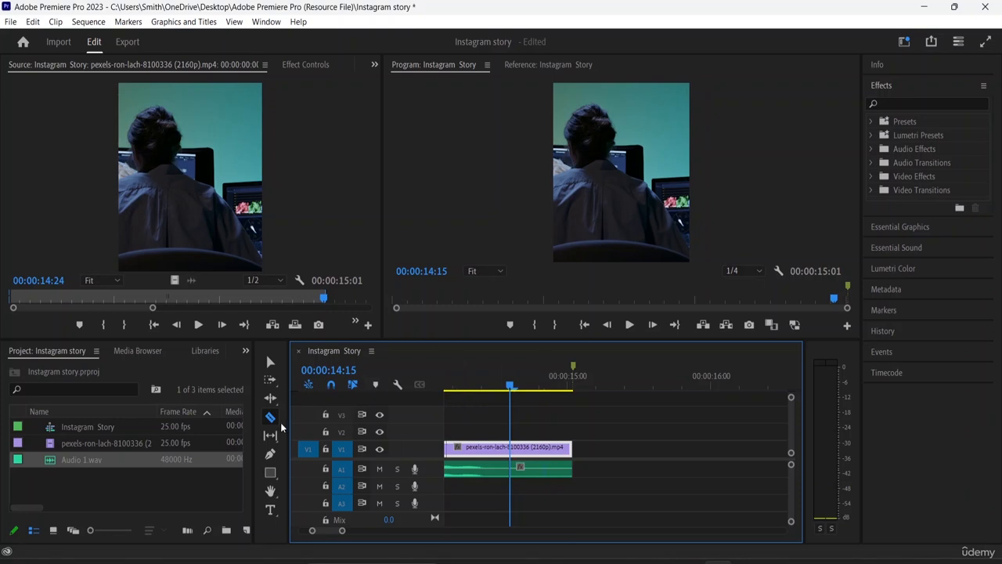
pyautogui.click(270, 361)
pyautogui.click(548, 473)
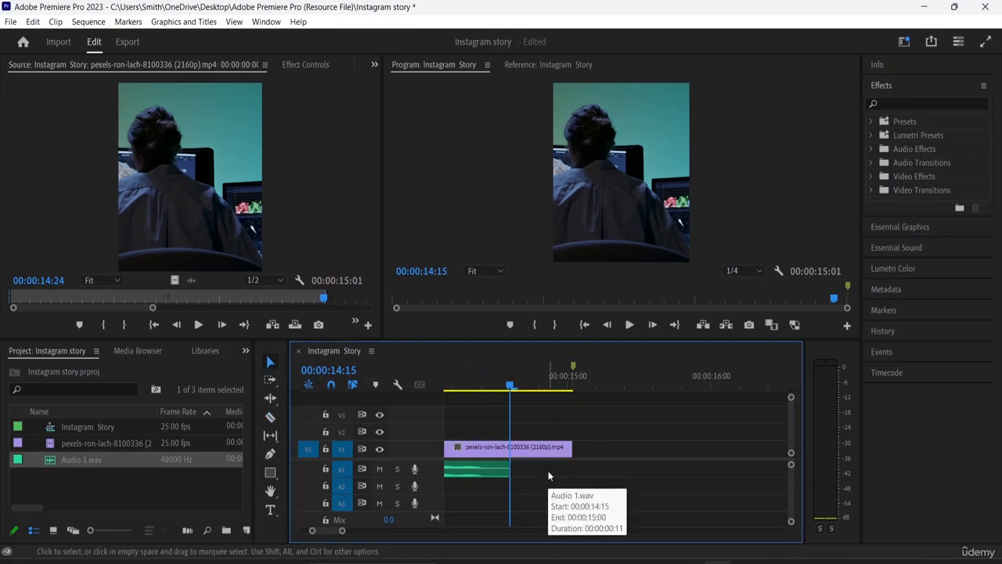
pyautogui.press('Delete')
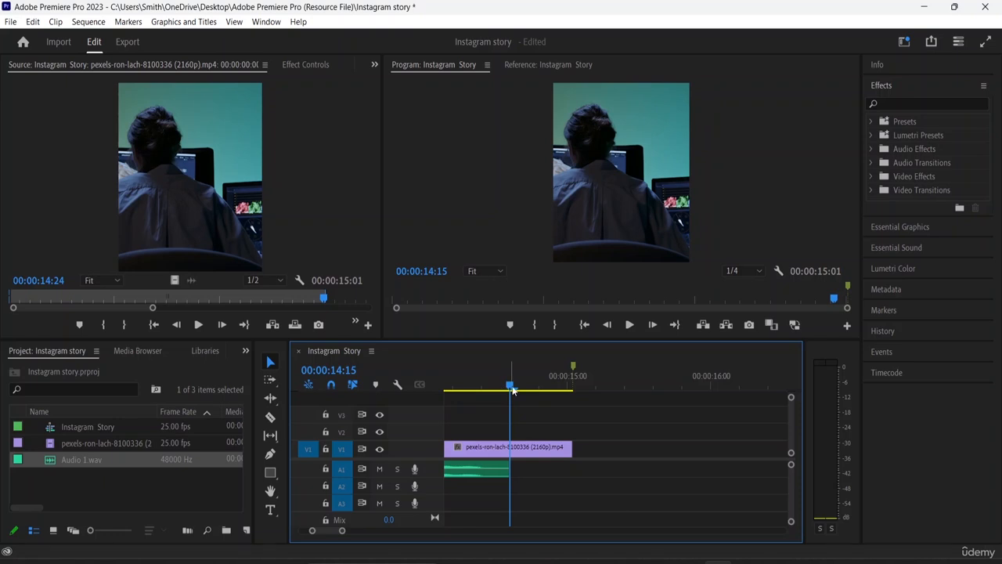
# Step: Delete the isolated silent voice-over pieces at 00:00:11:06, 00:00:03:20 and 00:00:01:09
pyautogui.moveTo(512, 390); pyautogui.dragTo(542, 423)
pyautogui.click(627, 473)
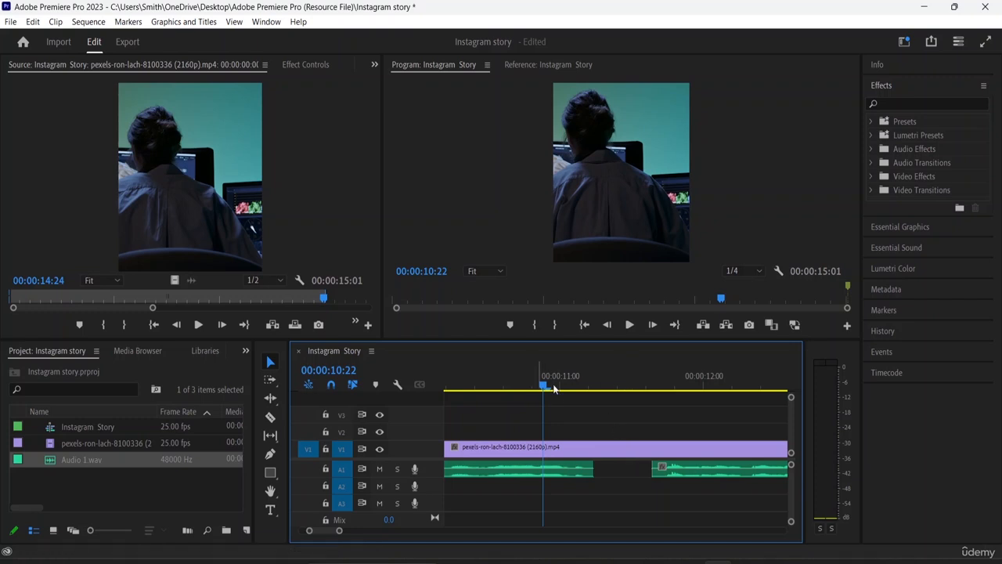
pyautogui.moveTo(543, 387); pyautogui.dragTo(449, 431)
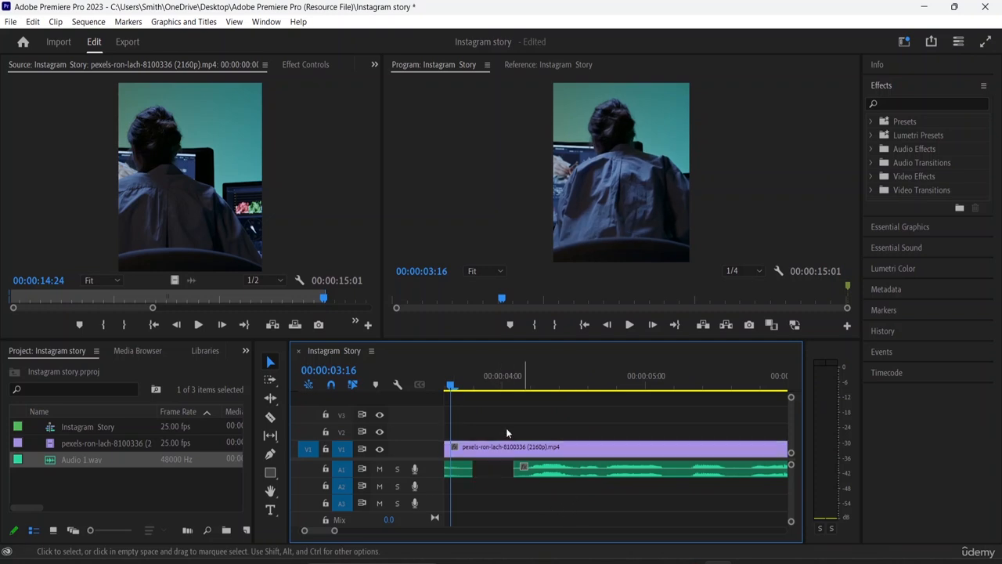
pyautogui.moveTo(453, 387); pyautogui.dragTo(592, 411)
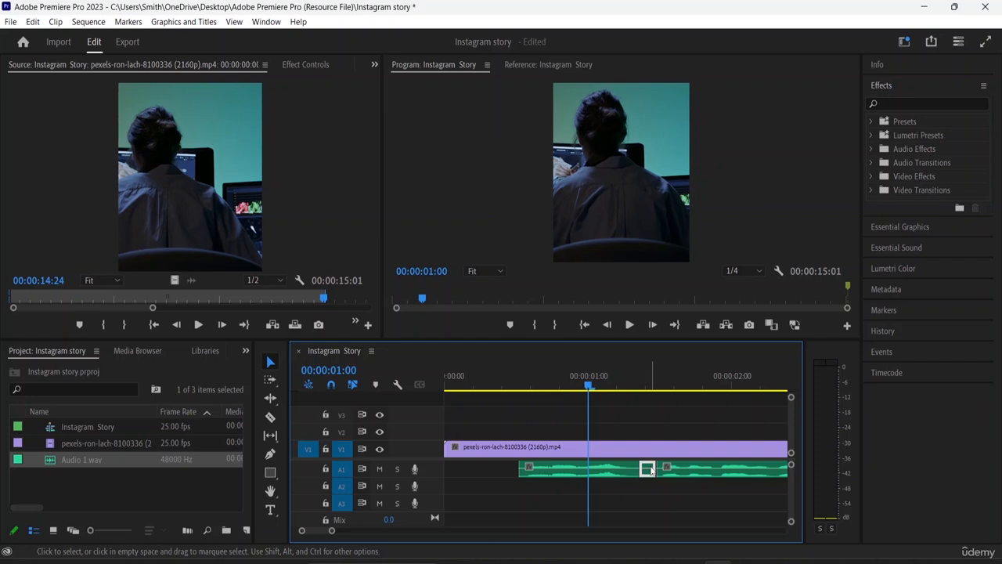
# Step: Move the first voice-over segment to the start of the sequence and butt the second segment against it
pyautogui.click(560, 474)
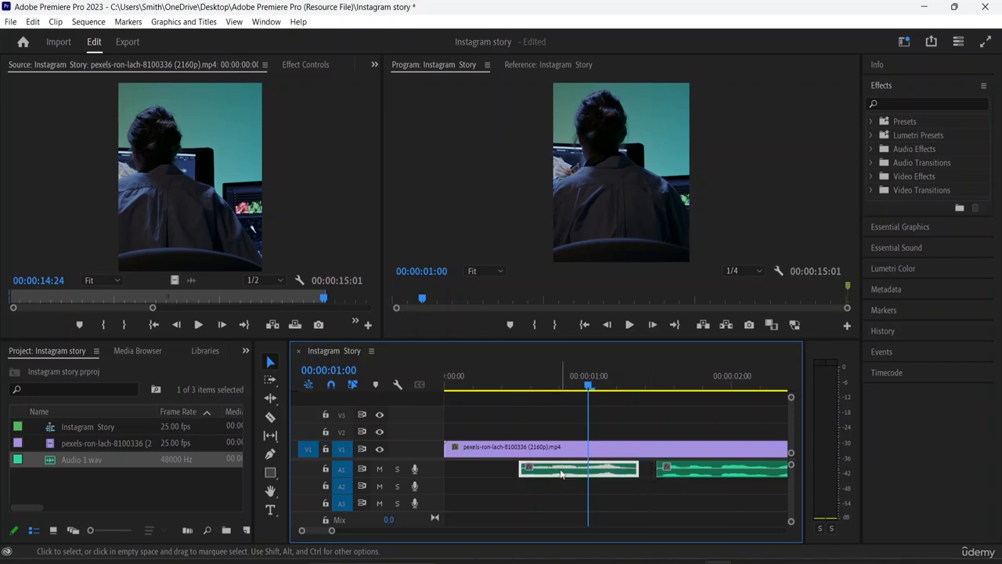
pyautogui.moveTo(561, 474); pyautogui.dragTo(485, 474)
pyautogui.click(714, 465)
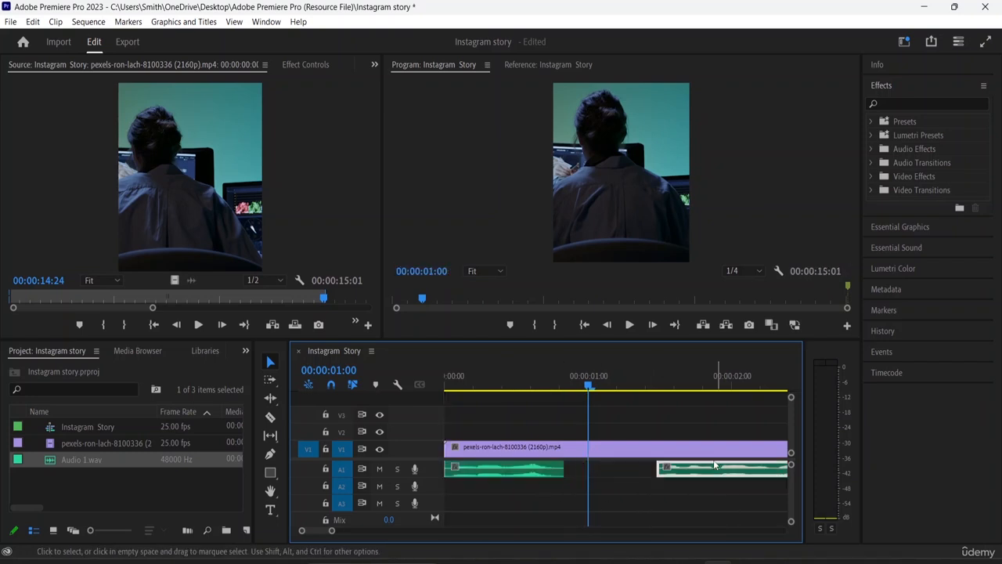
pyautogui.moveTo(714, 465); pyautogui.dragTo(623, 467)
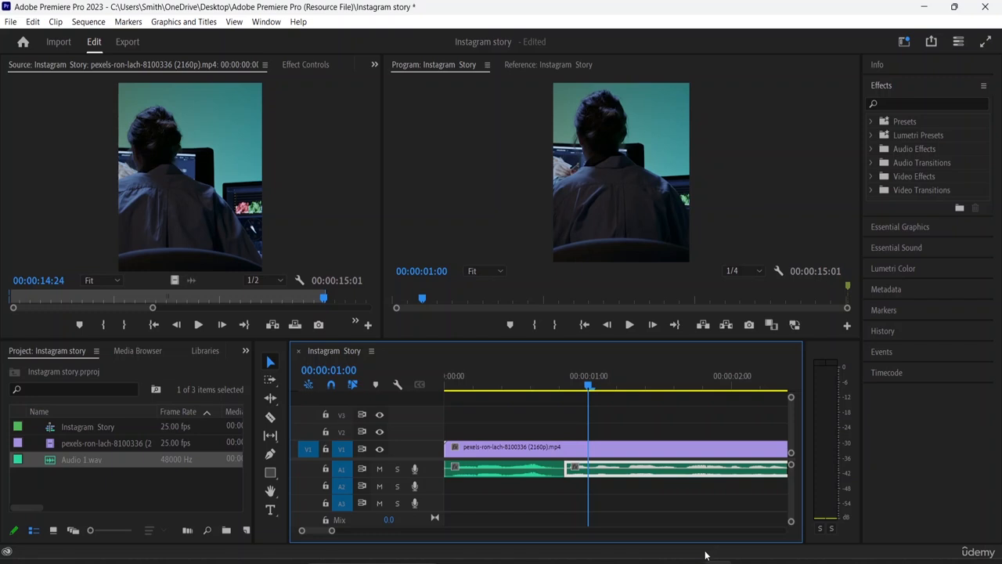
# Step: Close the remaining gaps on A1 by moving the third and fourth voice-over segments against the preceding ones
pyautogui.press('-')
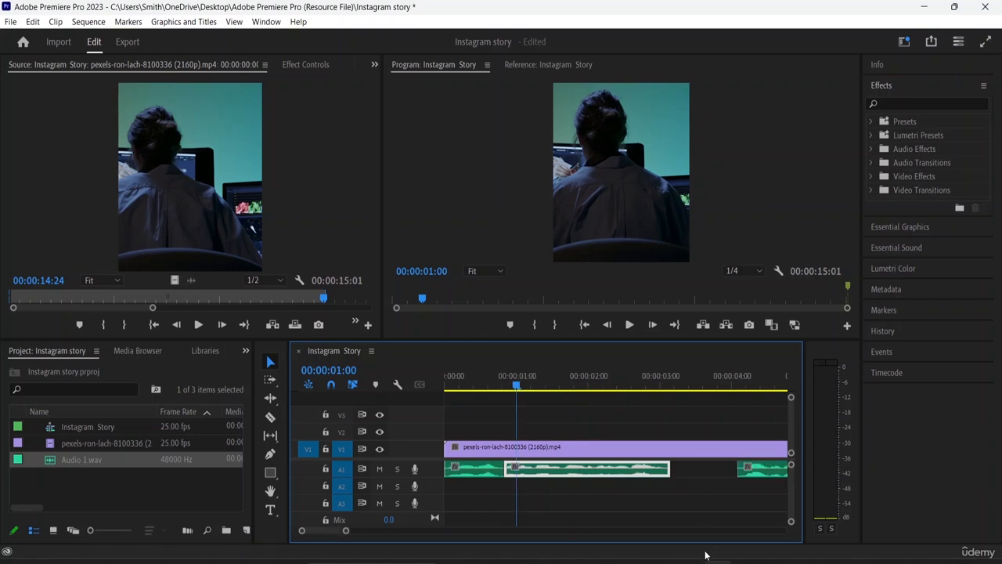
pyautogui.moveTo(770, 471); pyautogui.dragTo(710, 470)
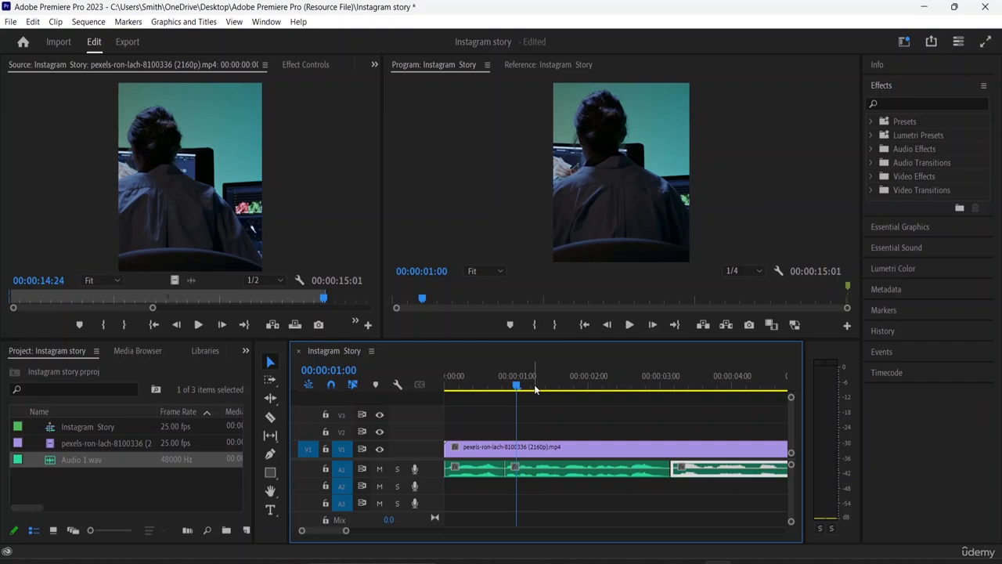
pyautogui.press('-')
pyautogui.press('-')
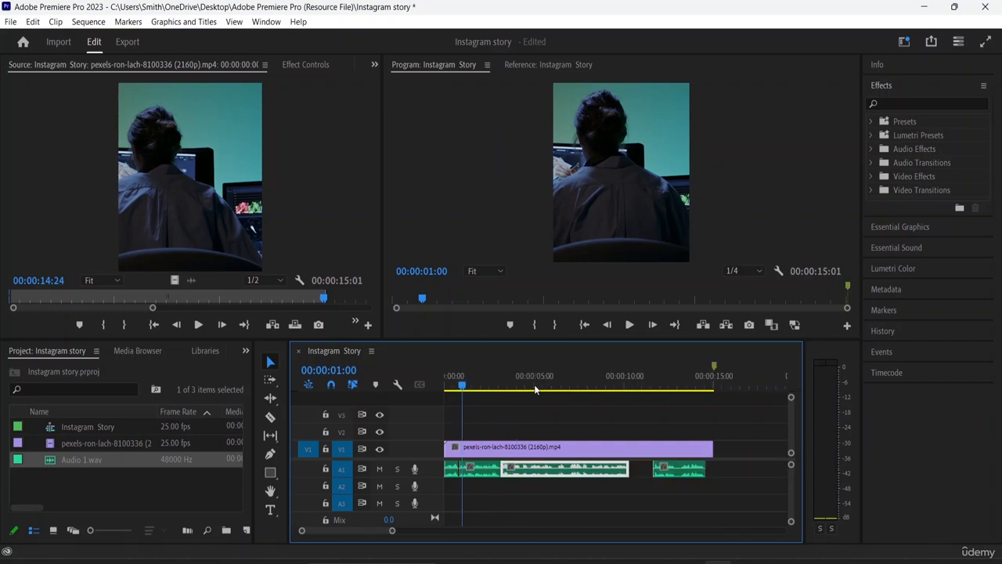
pyautogui.moveTo(682, 468); pyautogui.dragTo(659, 468)
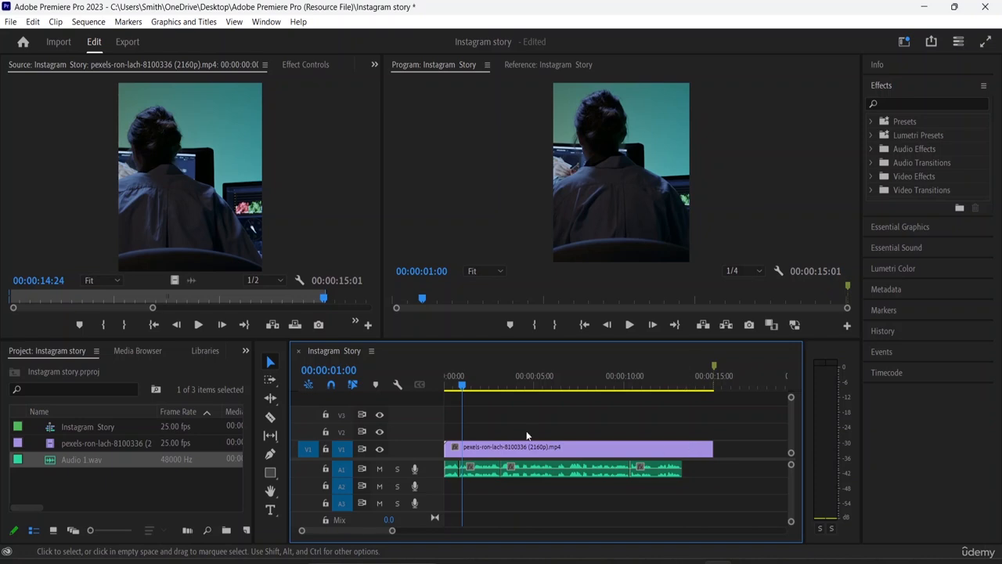
# Step: Split the video clip on V1 at the end of the voice-over and delete the excess footage
pyautogui.click(270, 418)
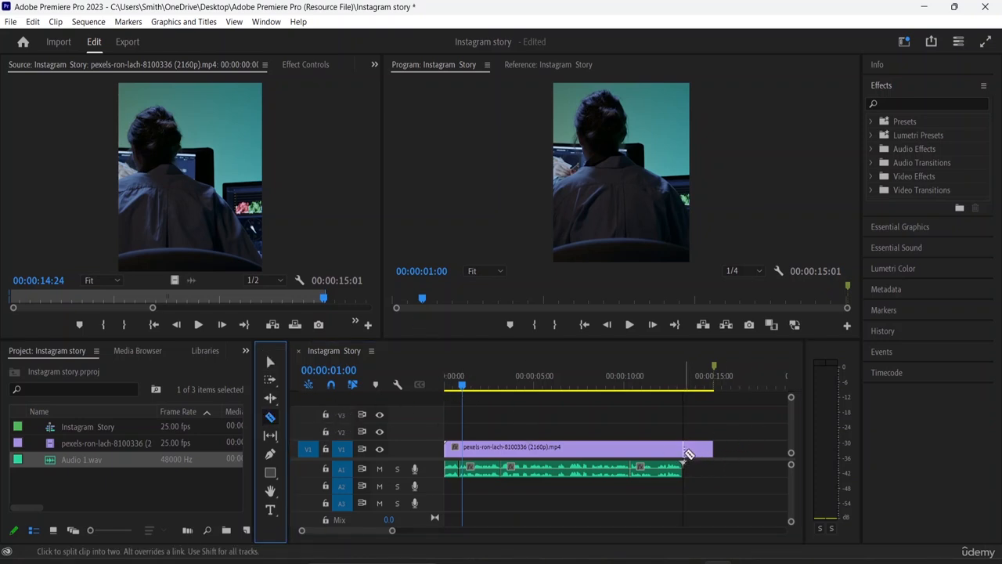
pyautogui.click(685, 453)
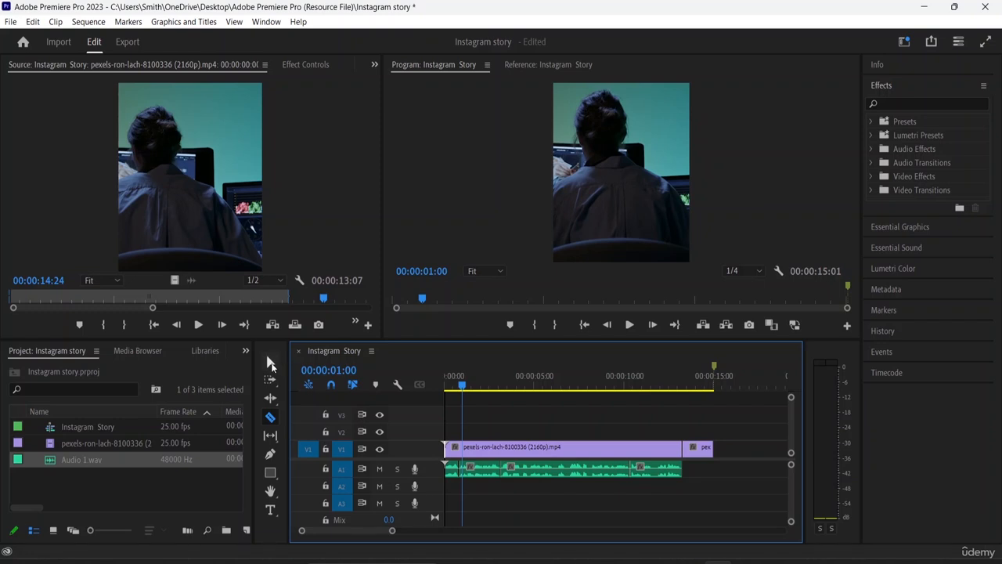
pyautogui.click(270, 361)
pyautogui.click(692, 437)
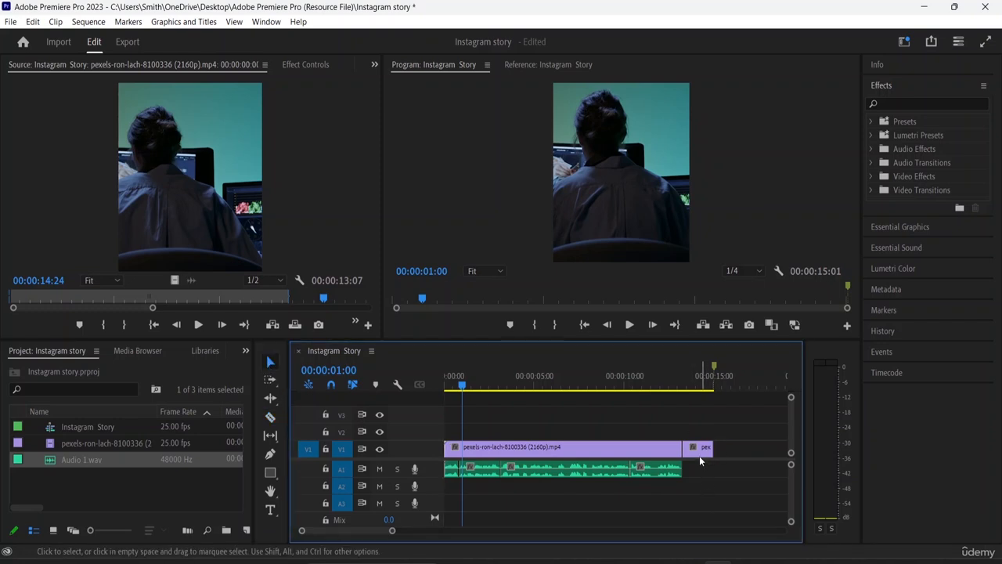
pyautogui.click(700, 451)
pyautogui.press('Delete')
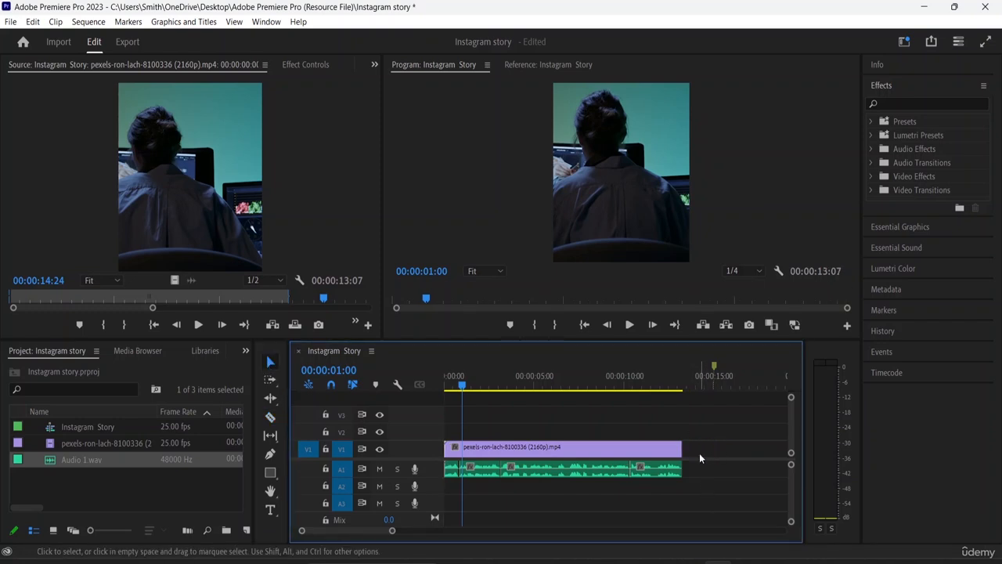
# Step: Play the beginning of the sequence to review the tightened voice-over against the video
pyautogui.moveTo(462, 390); pyautogui.dragTo(446, 386)
pyautogui.press('space')
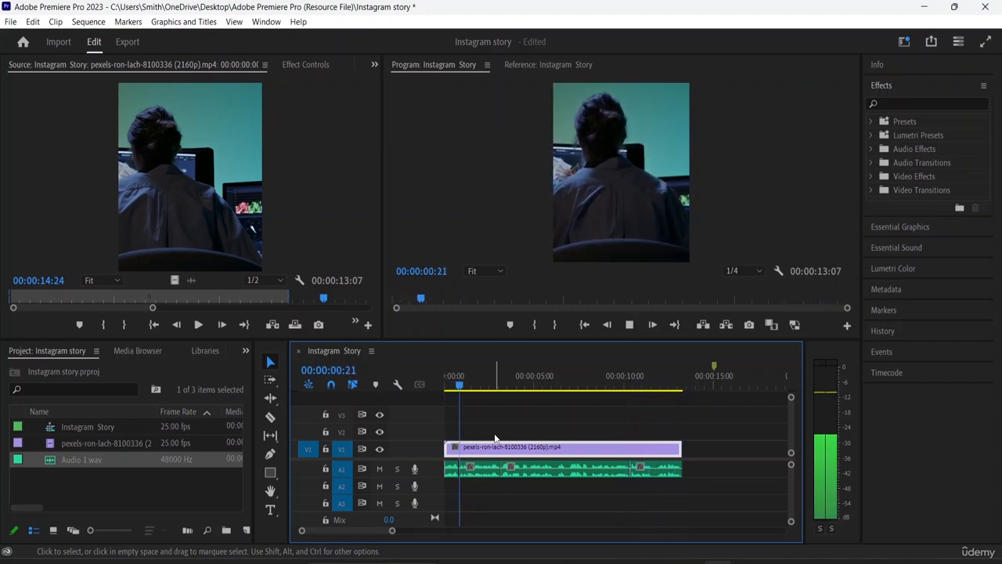
pyautogui.press('space')
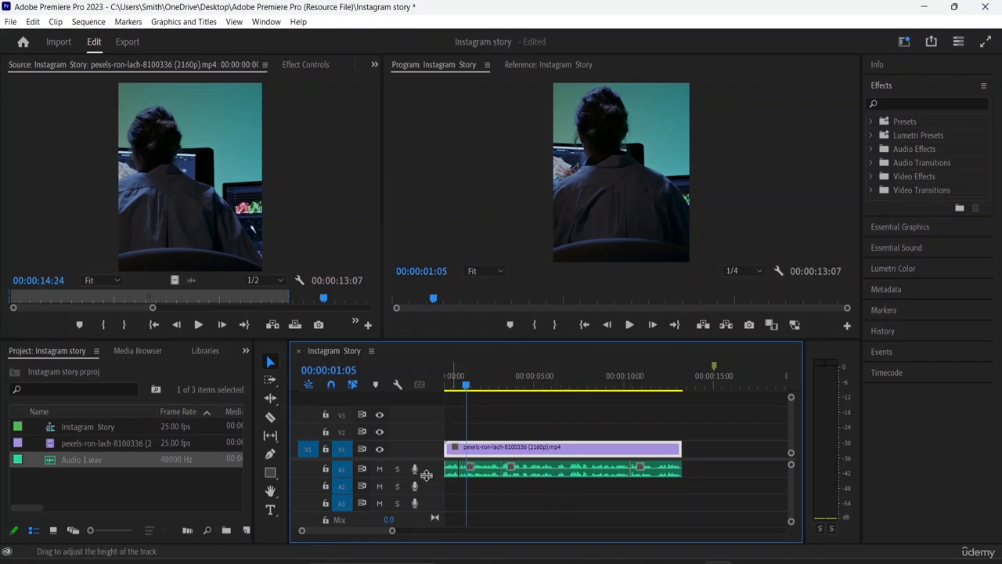
# Step: Increase the height of audio track A1 to enlarge the voice-over waveform
pyautogui.moveTo(426, 475); pyautogui.dragTo(431, 495)
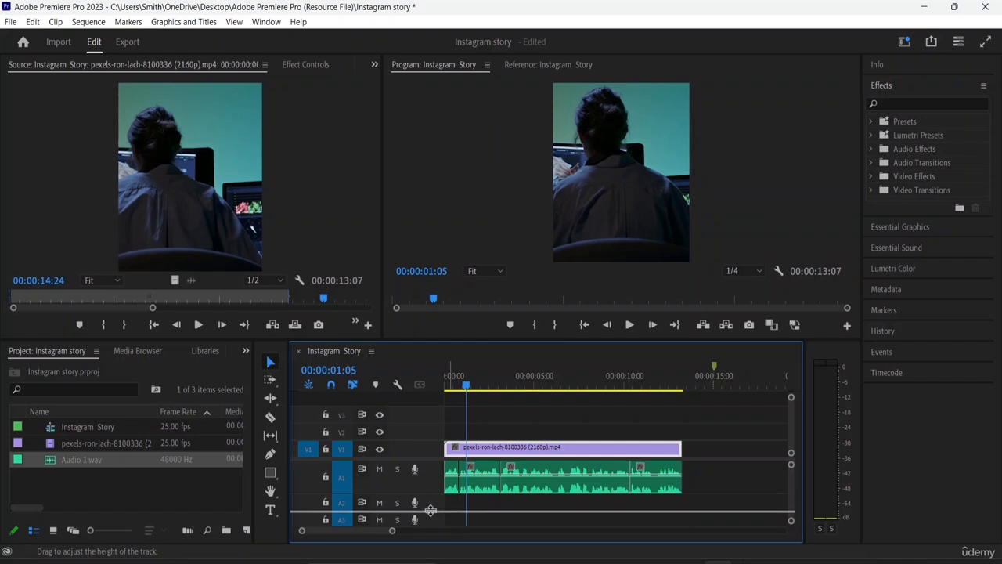
# Step: Enlarge audio track A1 further and slightly raise the volume line of the second voice-over segment
pyautogui.moveTo(432, 509); pyautogui.dragTo(431, 526)
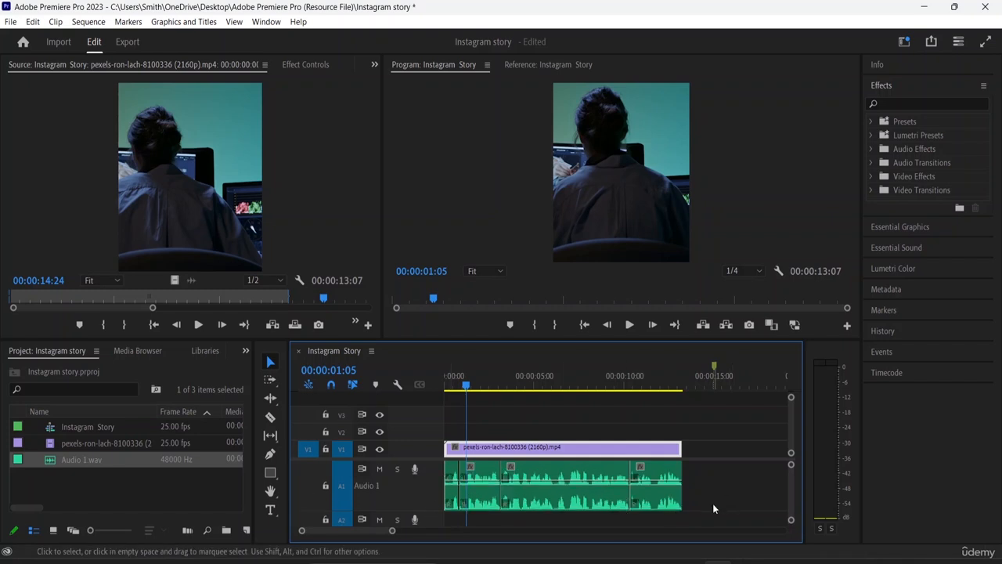
pyautogui.press('=')
pyautogui.press('=')
pyautogui.press('=')
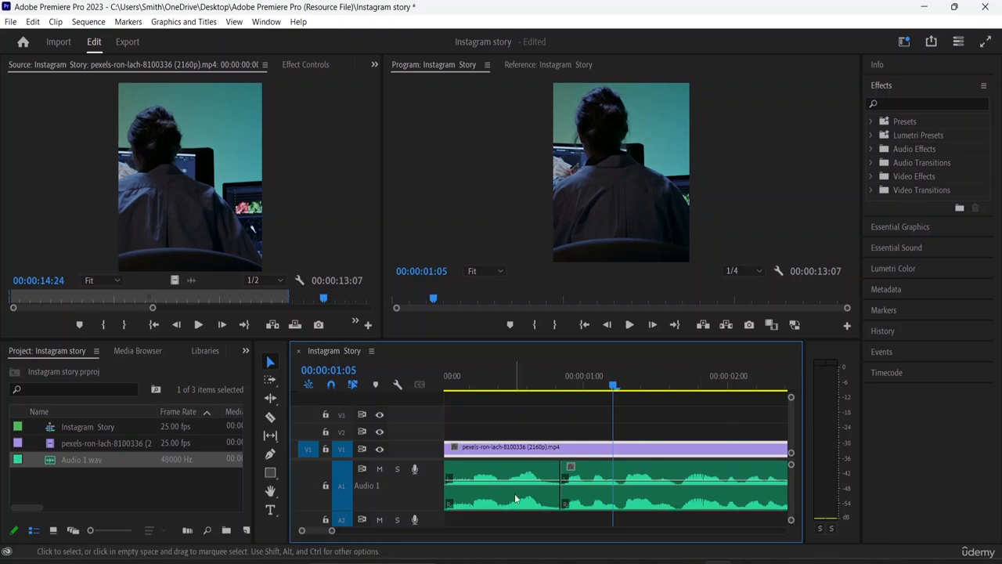
pyautogui.click(633, 484)
pyautogui.moveTo(632, 484)
pyautogui.mouseDown()
pyautogui.moveTo(633, 470)
pyautogui.moveTo(633, 481)
pyautogui.mouseUp()
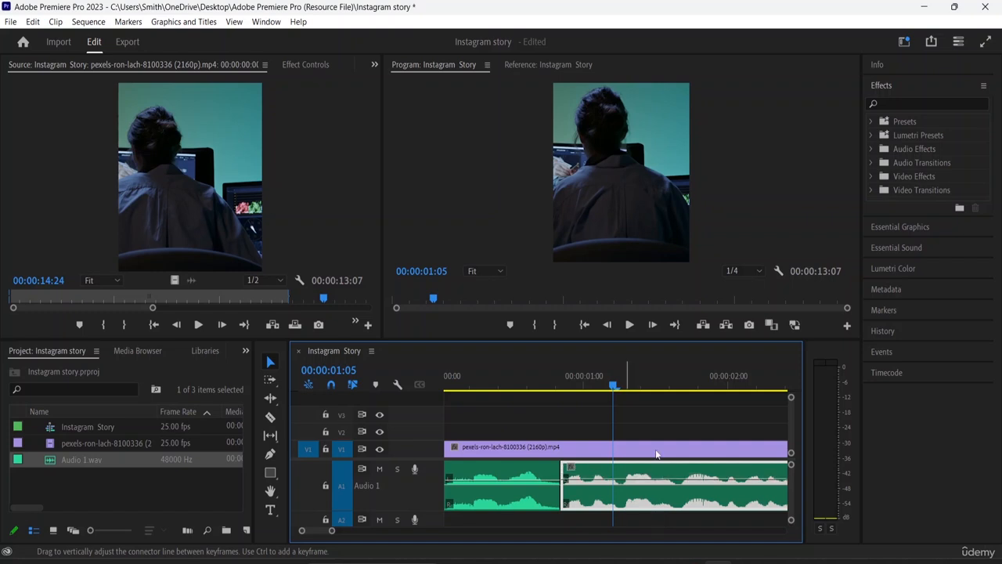
pyautogui.doubleClick(680, 485)
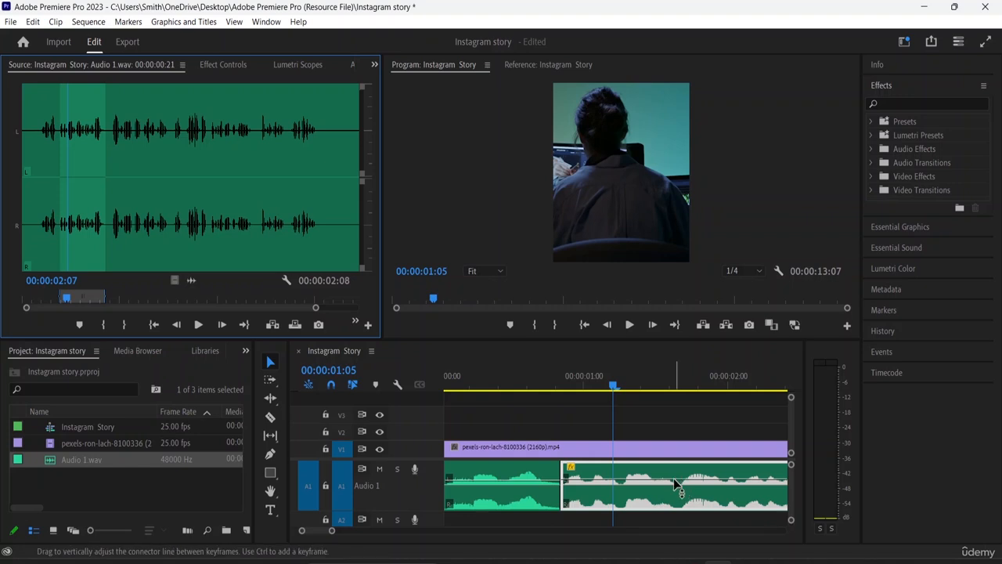
pyautogui.moveTo(674, 478); pyautogui.dragTo(674, 475)
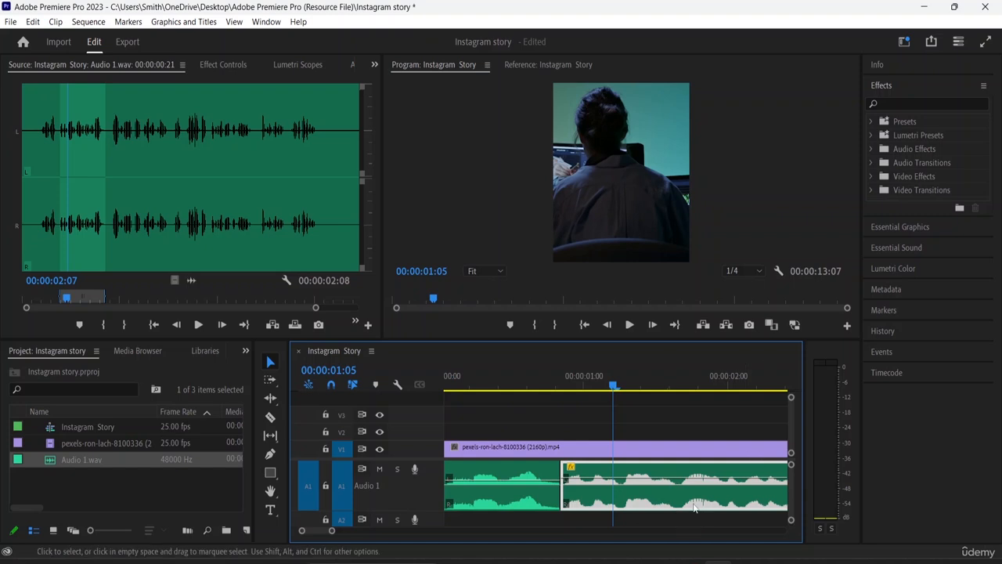
# Step: Copy the second voice-over segment and paste its Volume, Channel Volume and Panner attributes onto the same segment
pyautogui.scroll(-2, 686, 469)
pyautogui.scroll(2, 495, 490)
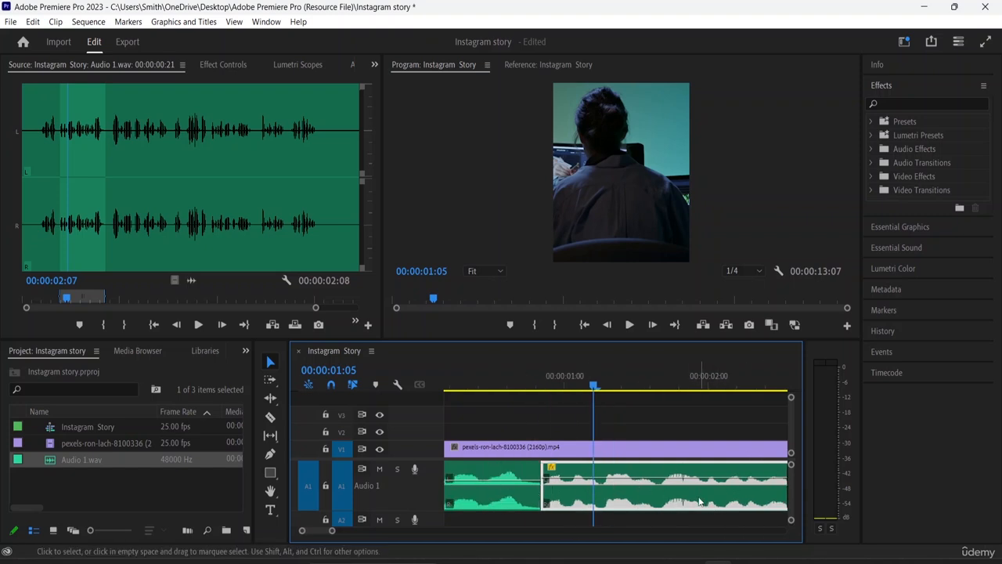
pyautogui.rightClick(632, 482)
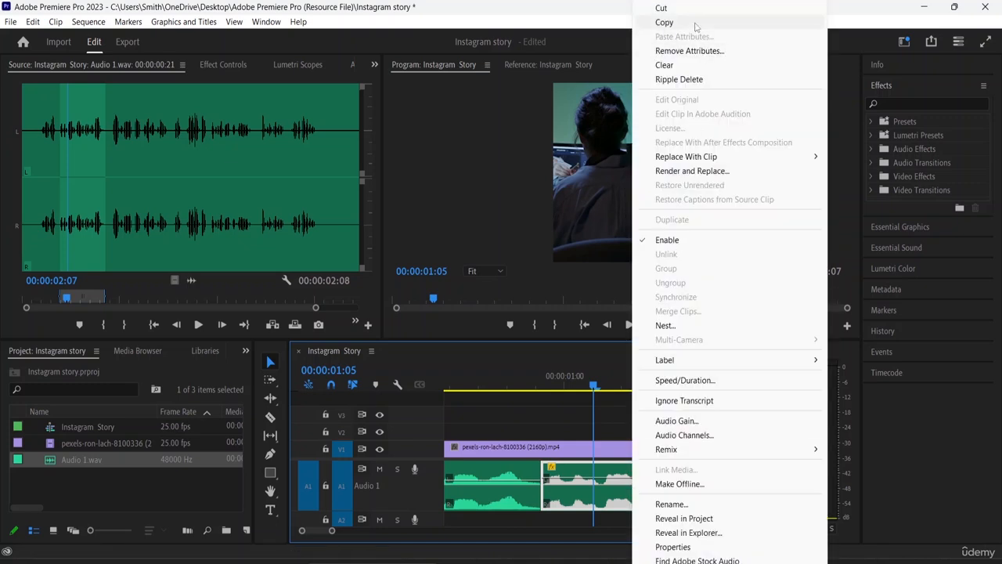
pyautogui.click(662, 21)
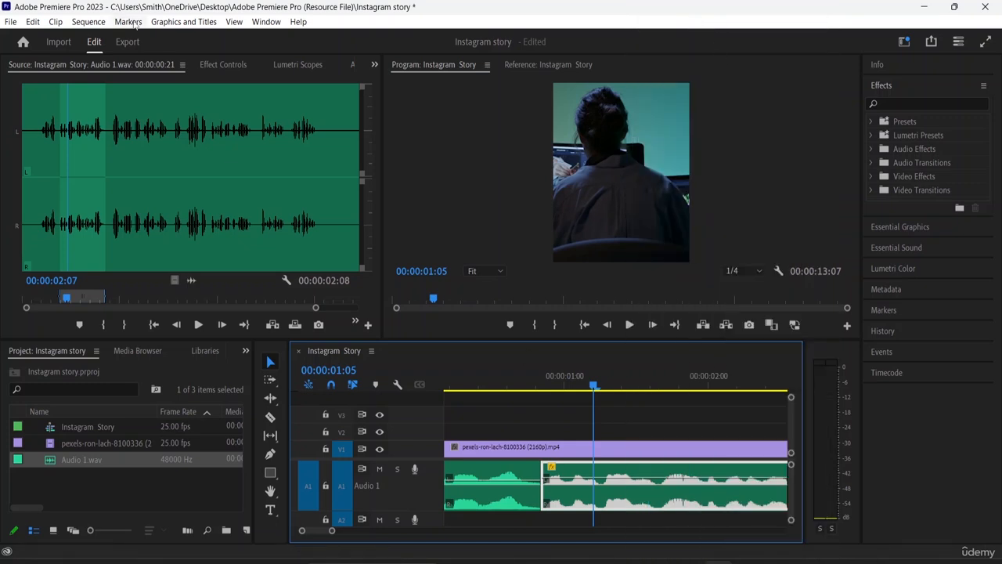
pyautogui.click(33, 21)
pyautogui.click(68, 130)
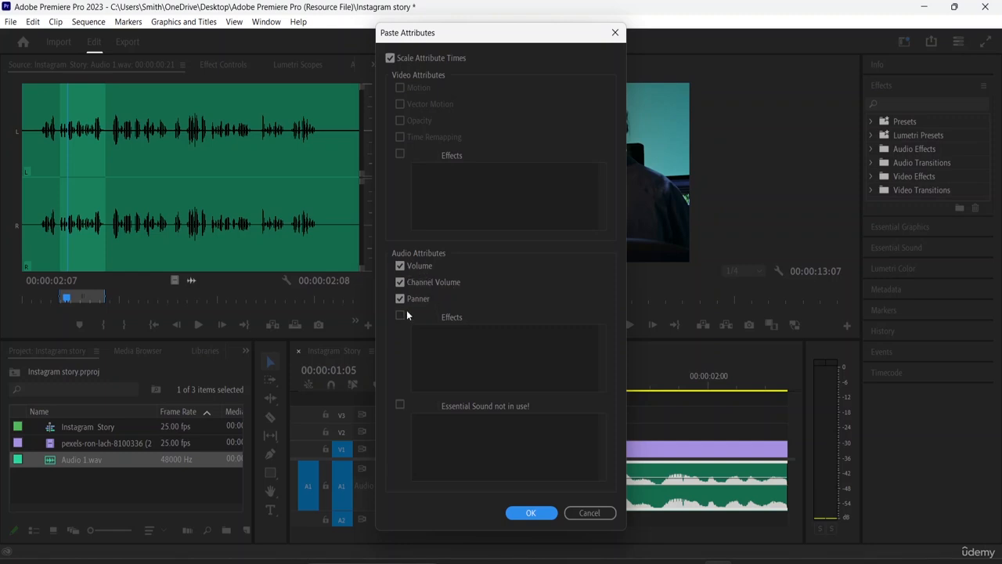
pyautogui.click(531, 513)
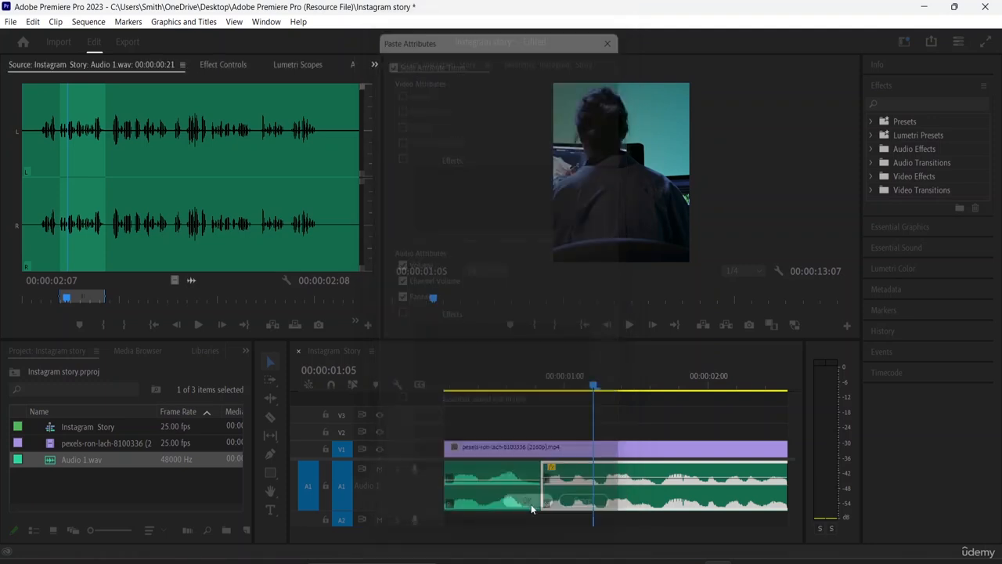
# Step: Paste the copied Volume, Channel Volume and Panner attributes onto the first voice-over segment on A1
pyautogui.click(498, 478)
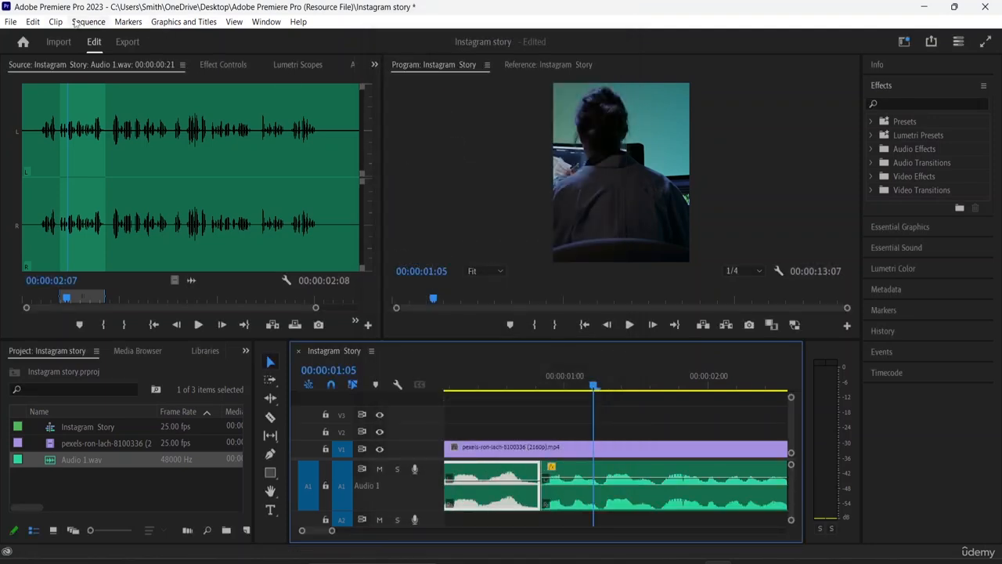
pyautogui.click(33, 23)
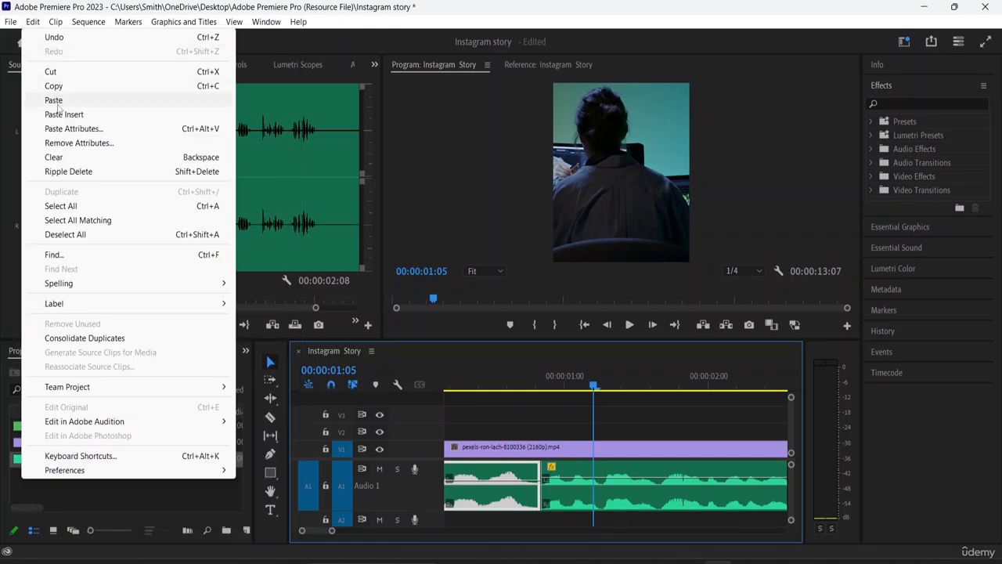
pyautogui.click(69, 129)
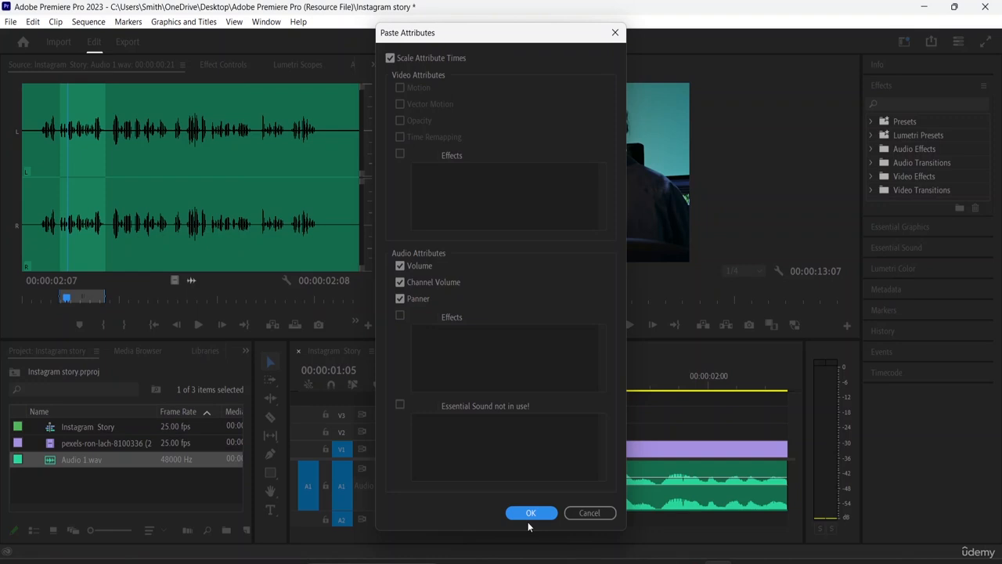
pyautogui.click(531, 513)
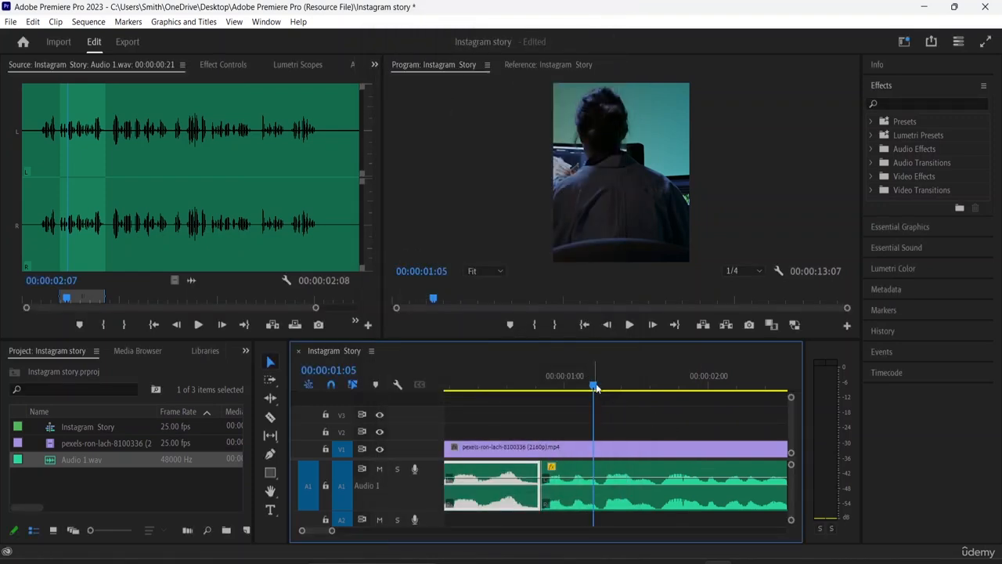
# Step: Paste the copied audio attributes onto the third voice-over segment on A1
pyautogui.press('-')
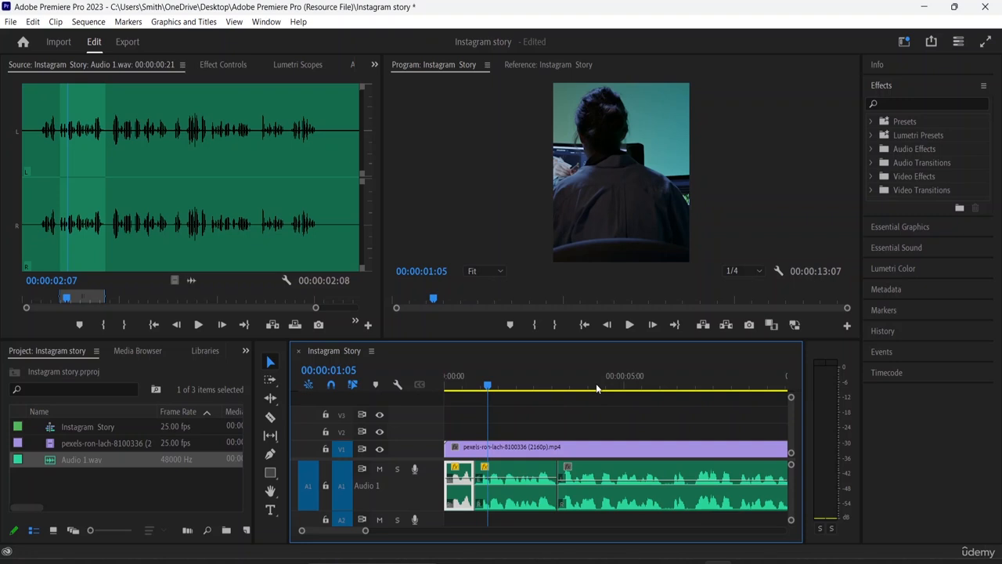
pyautogui.click(641, 480)
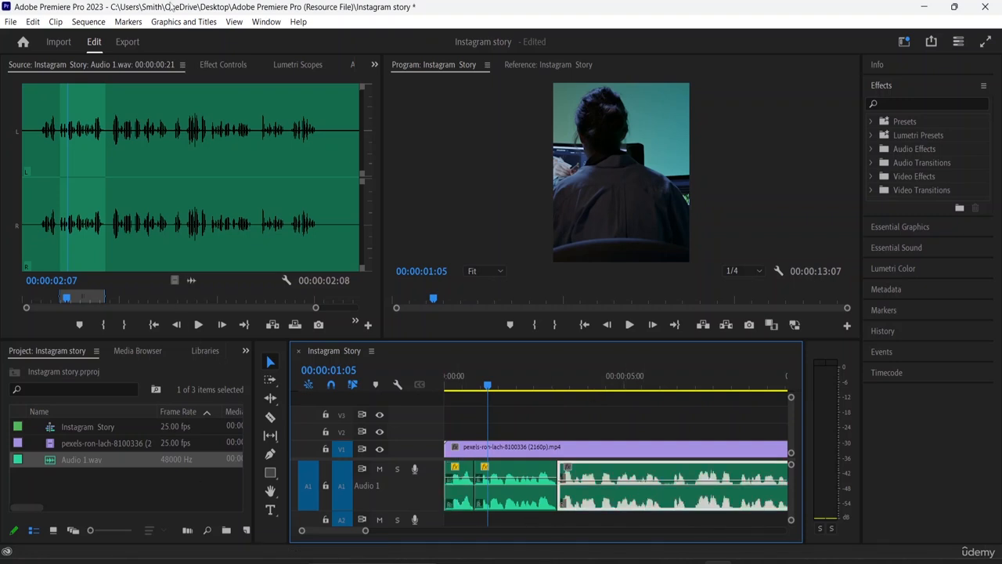
pyautogui.click(36, 24)
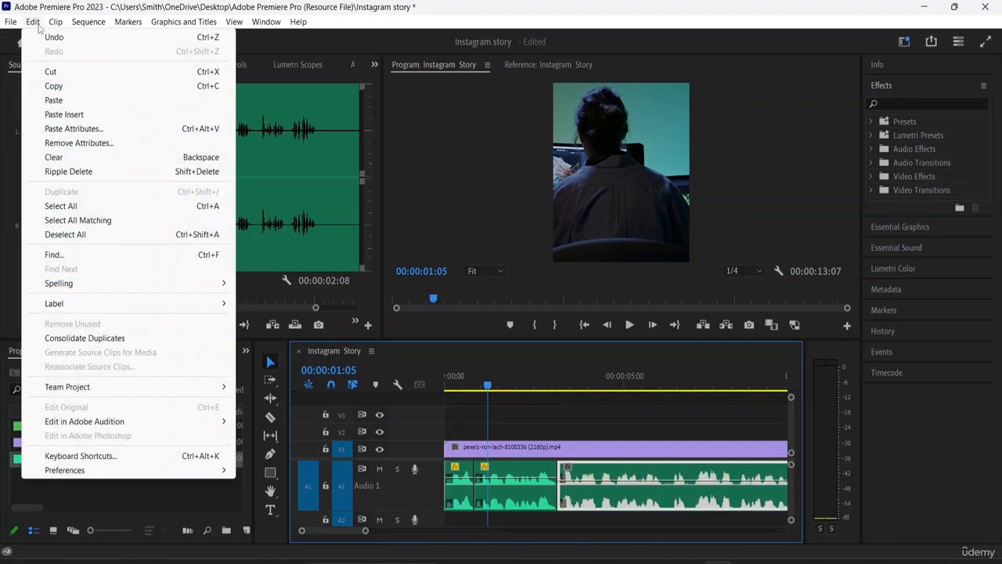
pyautogui.click(78, 128)
pyautogui.click(538, 513)
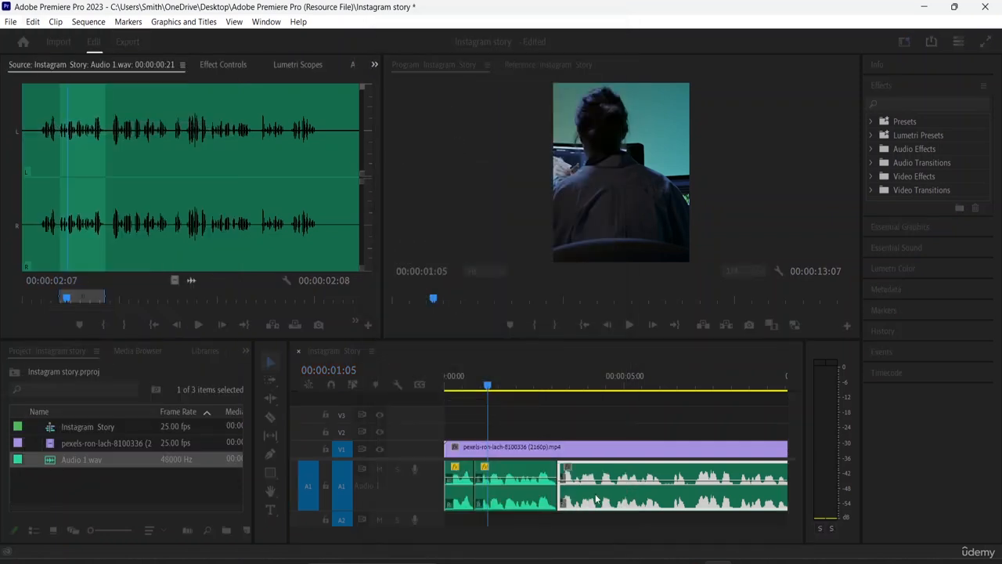
# Step: Paste the copied Volume, Channel Volume and Panner attributes onto the last voice-over segment and return the playhead to the sequence start
pyautogui.click(523, 385)
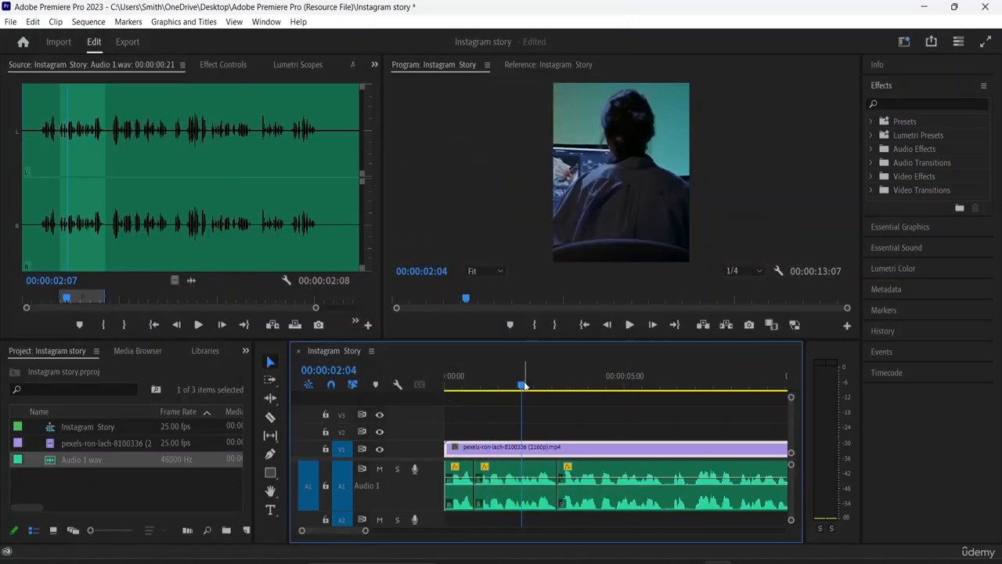
pyautogui.press('-')
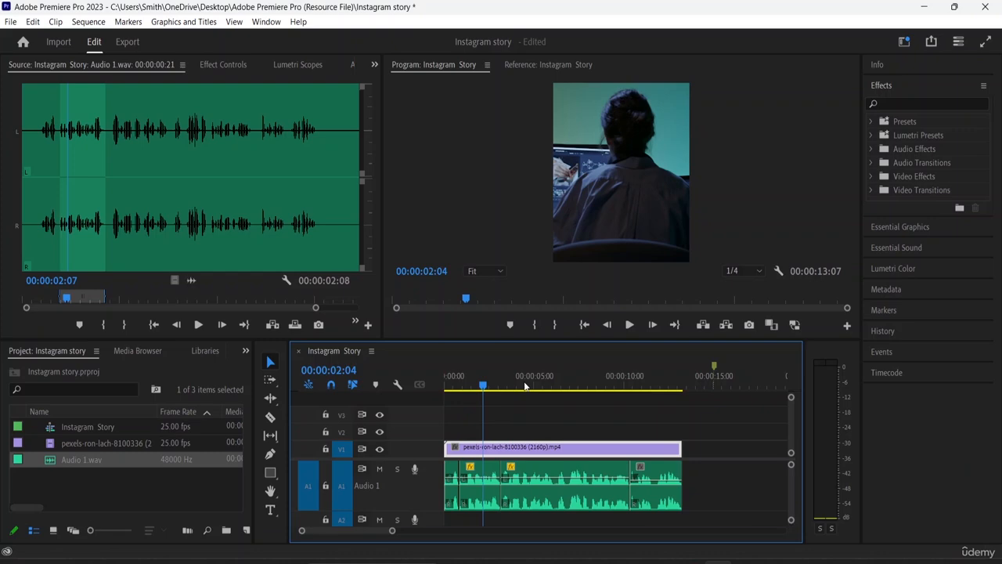
pyautogui.click(653, 504)
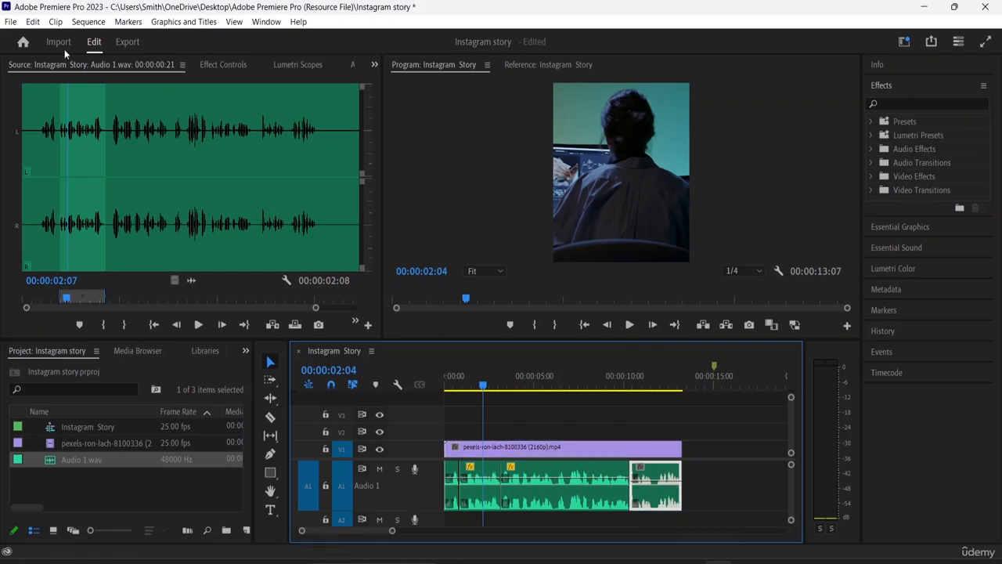
pyautogui.click(32, 22)
pyautogui.click(33, 22)
pyautogui.click(33, 22)
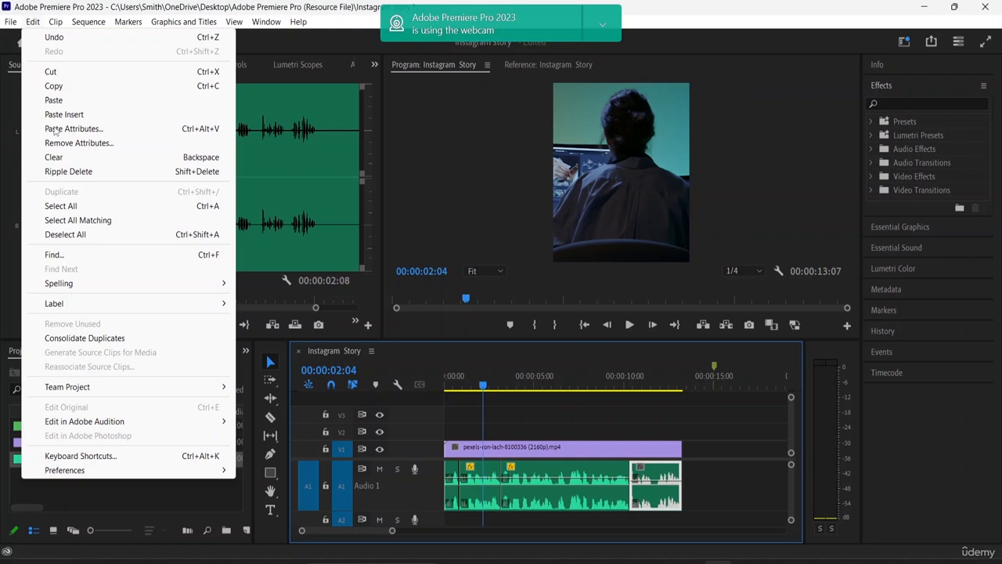
pyautogui.click(97, 134)
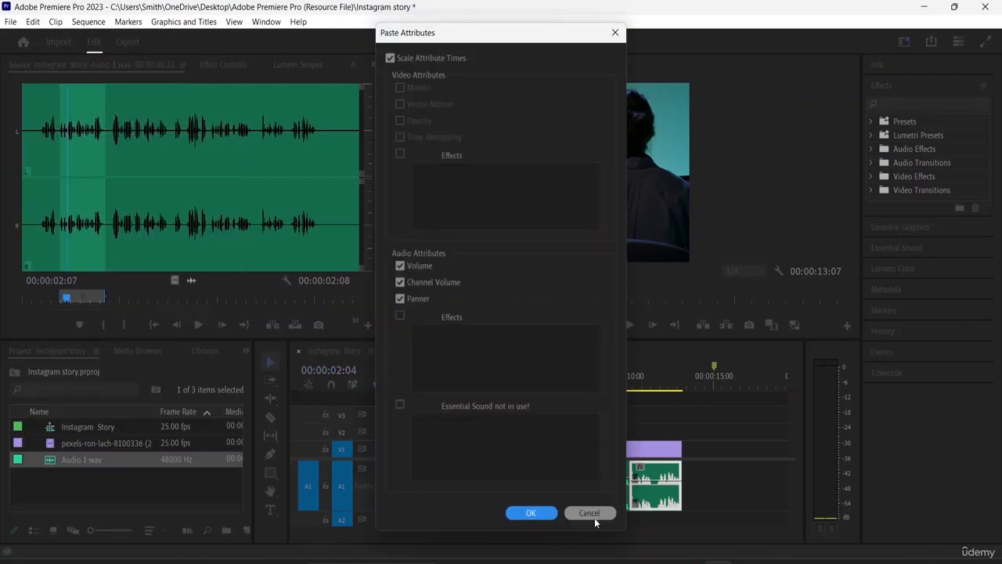
pyautogui.click(531, 512)
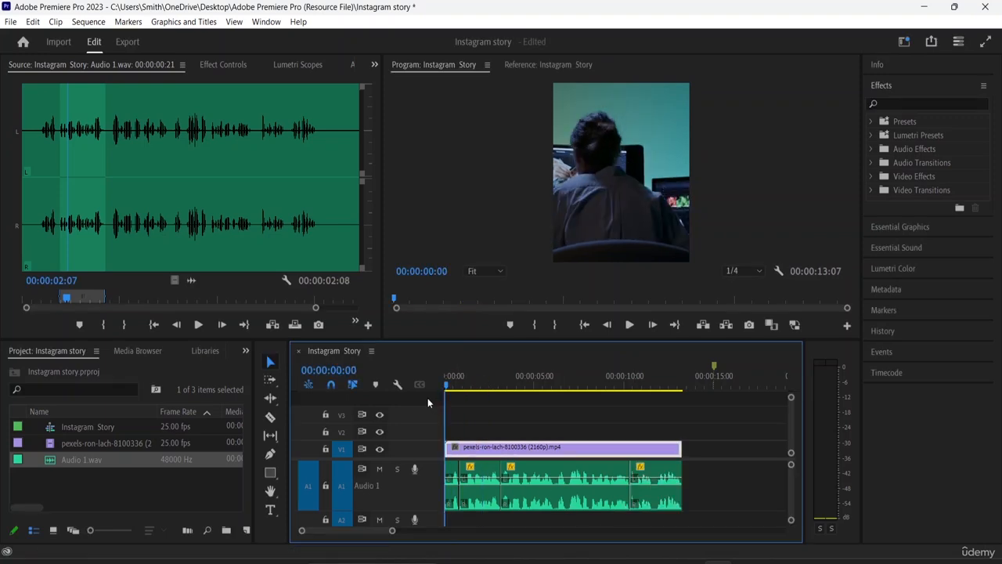
pyautogui.press('Home')
pyautogui.click(896, 248)
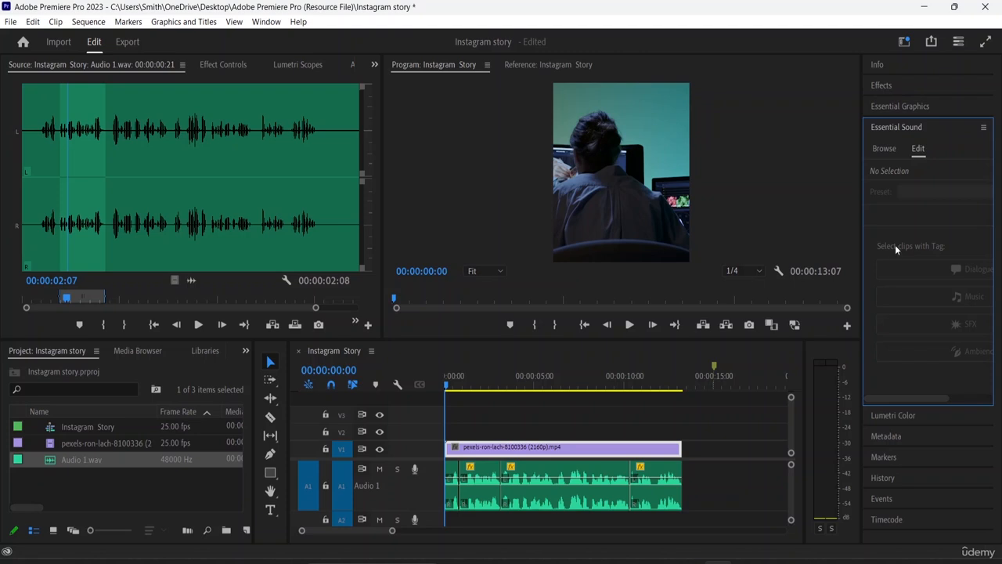
pyautogui.click(983, 126)
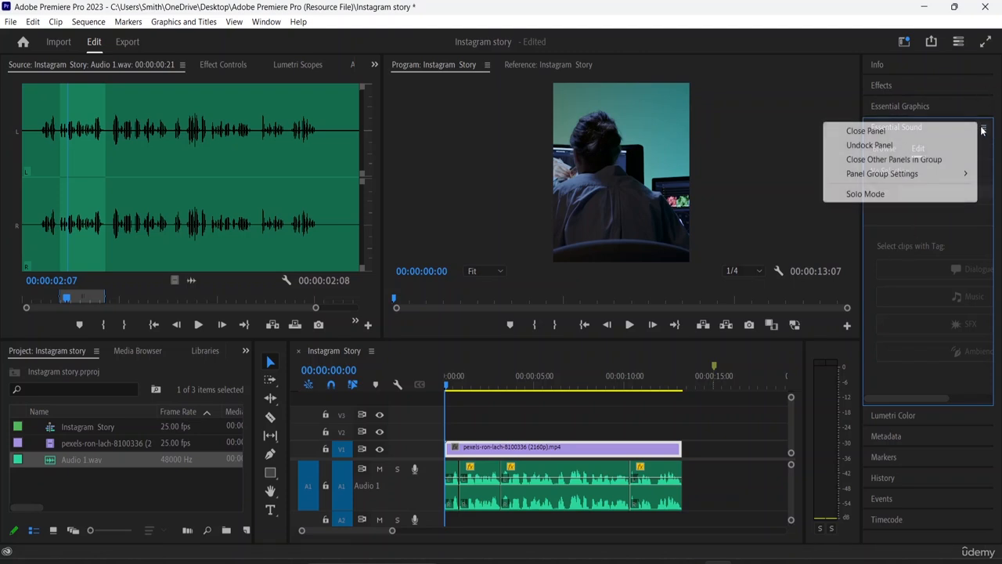
pyautogui.click(911, 122)
pyautogui.click(904, 129)
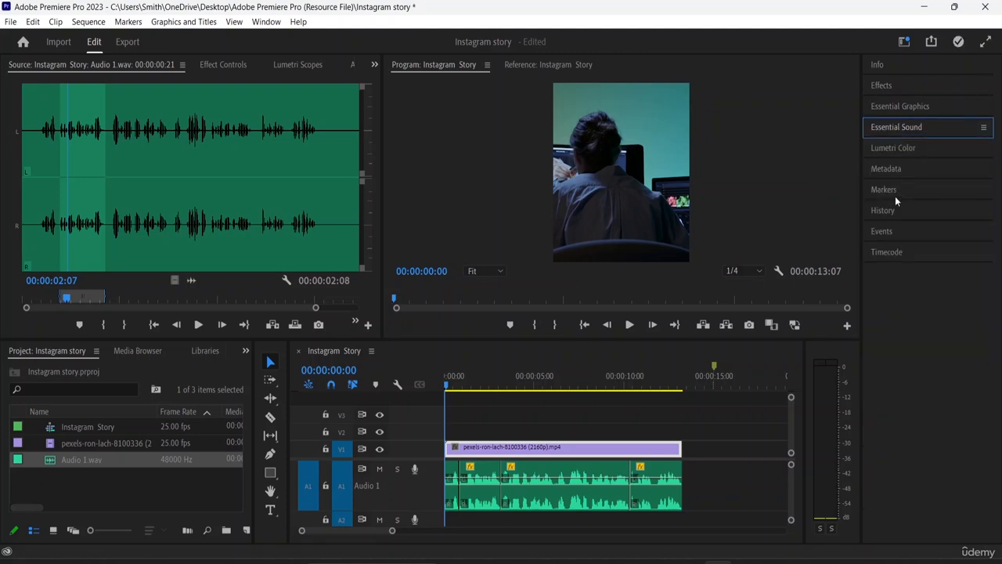
# Step: Assign the Dialogue audio type to the first voice-over segment in Essential Sound, widening the panel to show its options
pyautogui.click(561, 480)
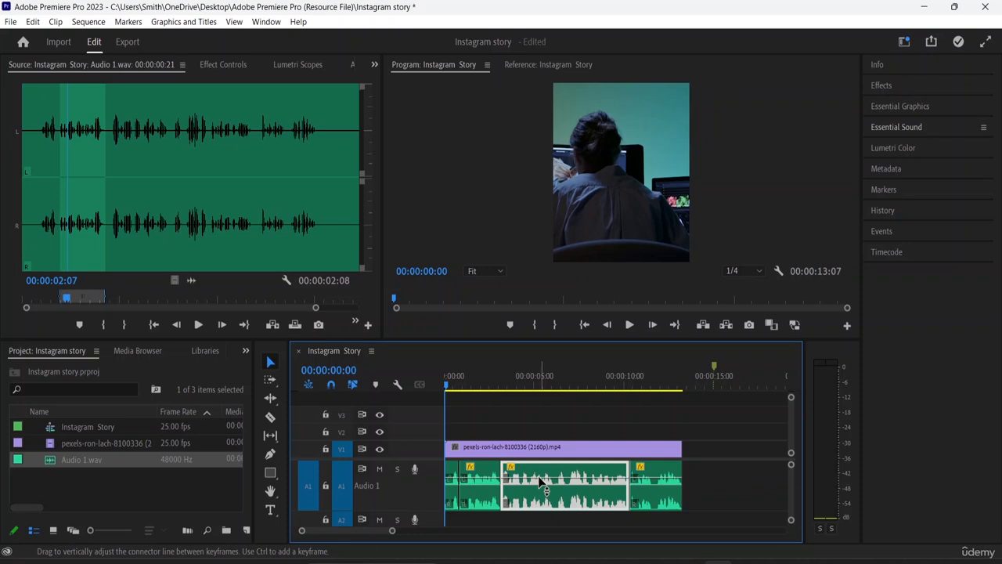
pyautogui.click(453, 482)
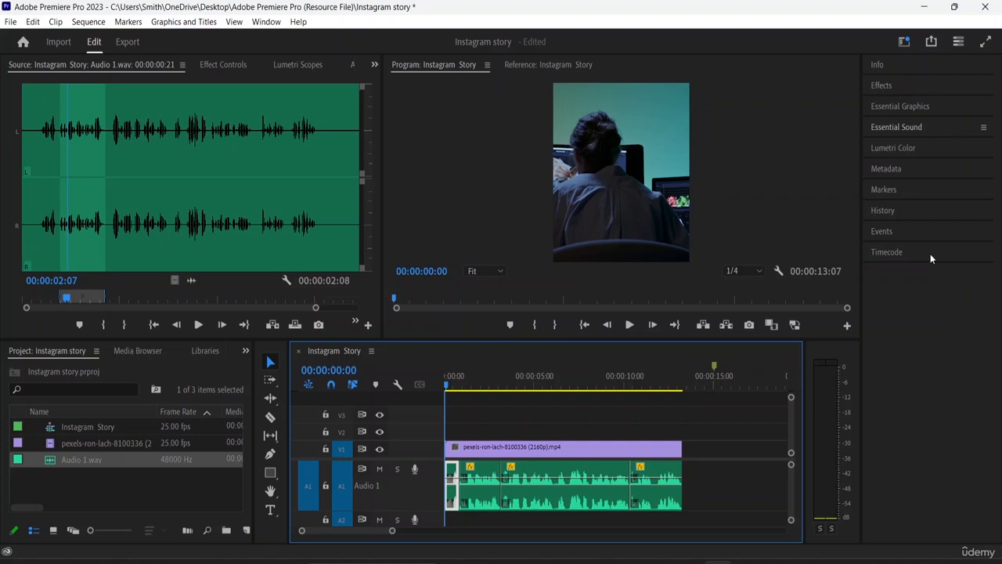
pyautogui.click(895, 128)
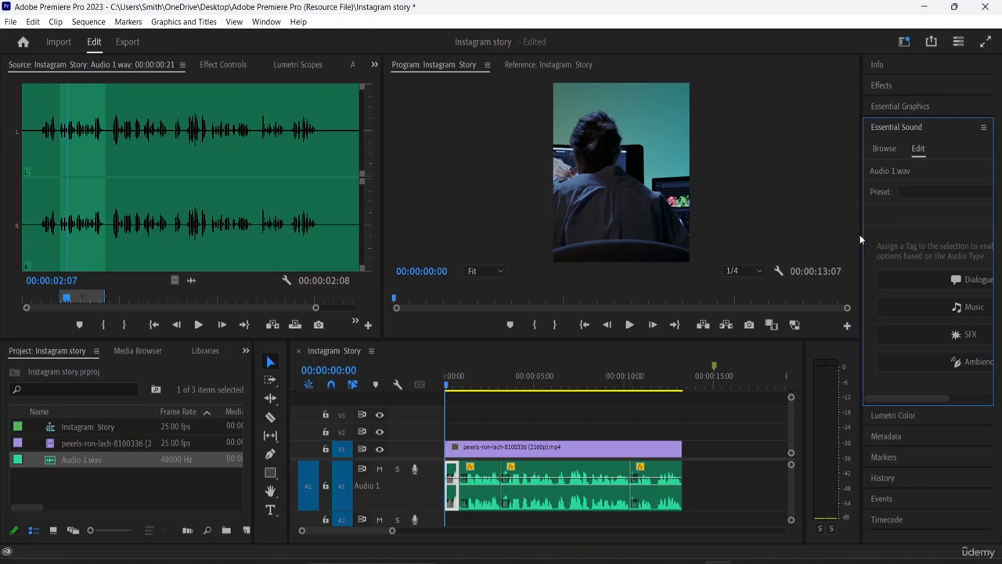
pyautogui.moveTo(862, 236); pyautogui.dragTo(777, 238)
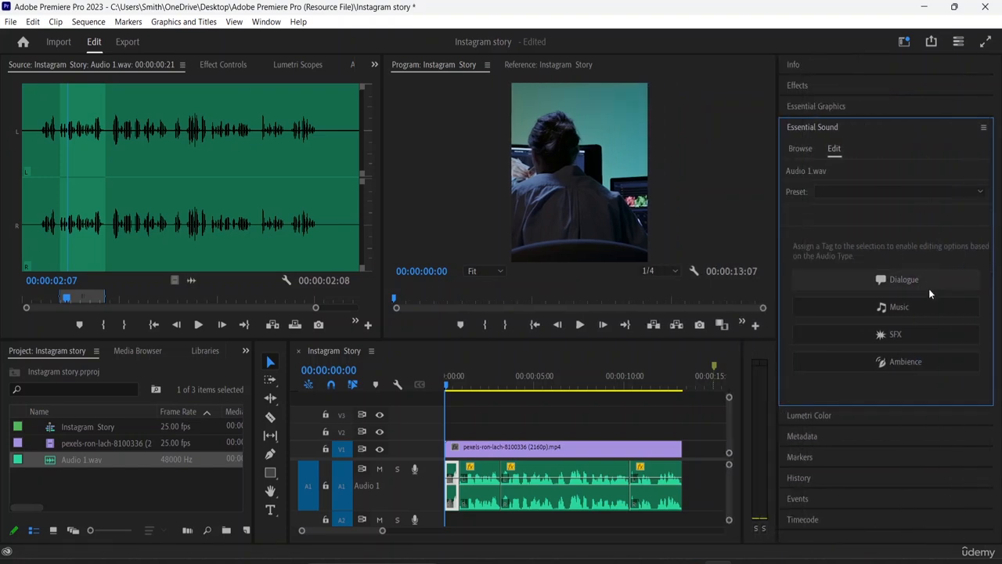
pyautogui.click(895, 281)
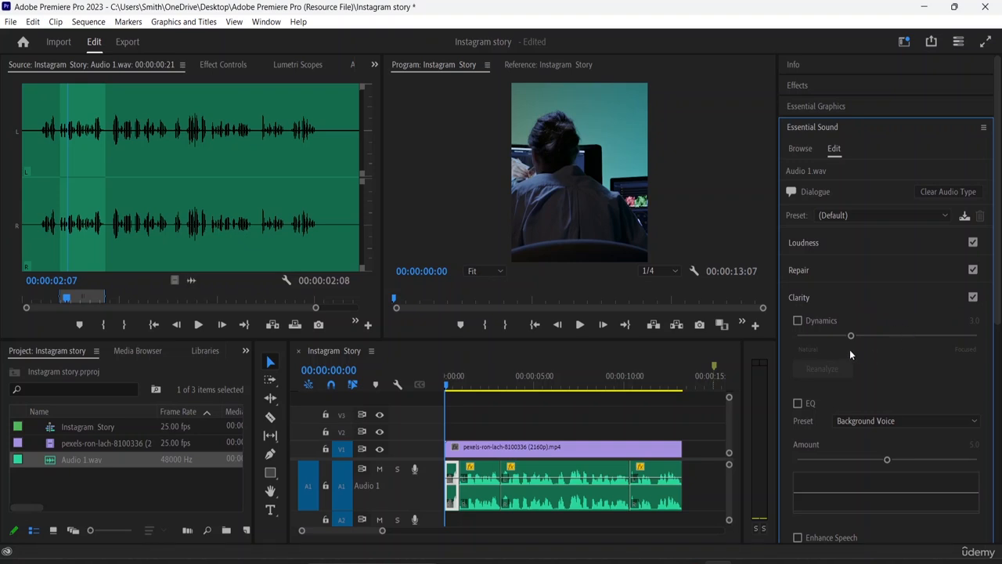
# Step: Set the Clarity Dynamics of the first voice-over segment to 3.9 and play it back
pyautogui.moveTo(852, 336); pyautogui.dragTo(863, 337)
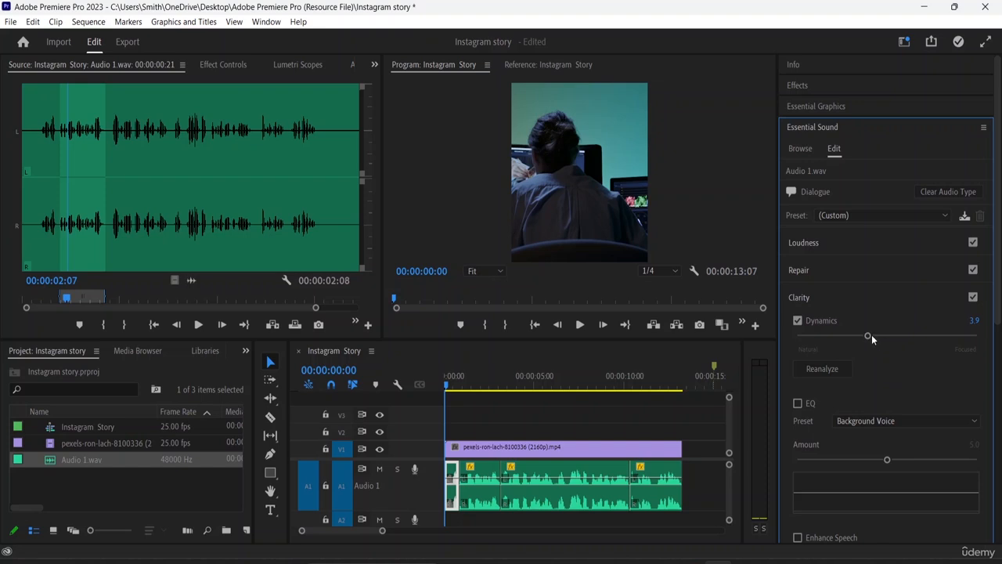
pyautogui.press('space')
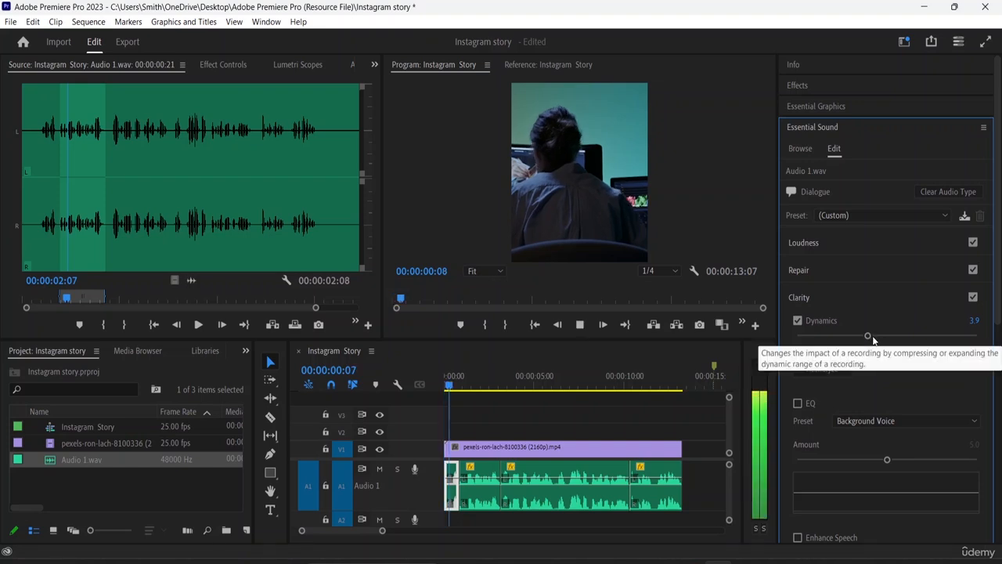
pyautogui.press('space')
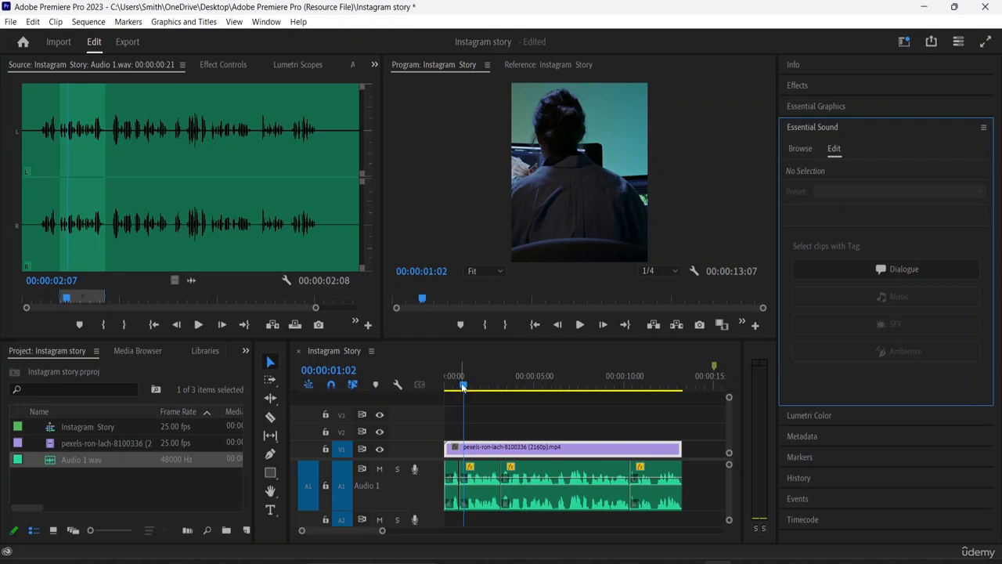
# Step: Raise the first voice-over segment's Clarity Dynamics to 4.2, enable Enhance Speech, and play it back from the sequence start
pyautogui.click(443, 384)
pyautogui.click(911, 269)
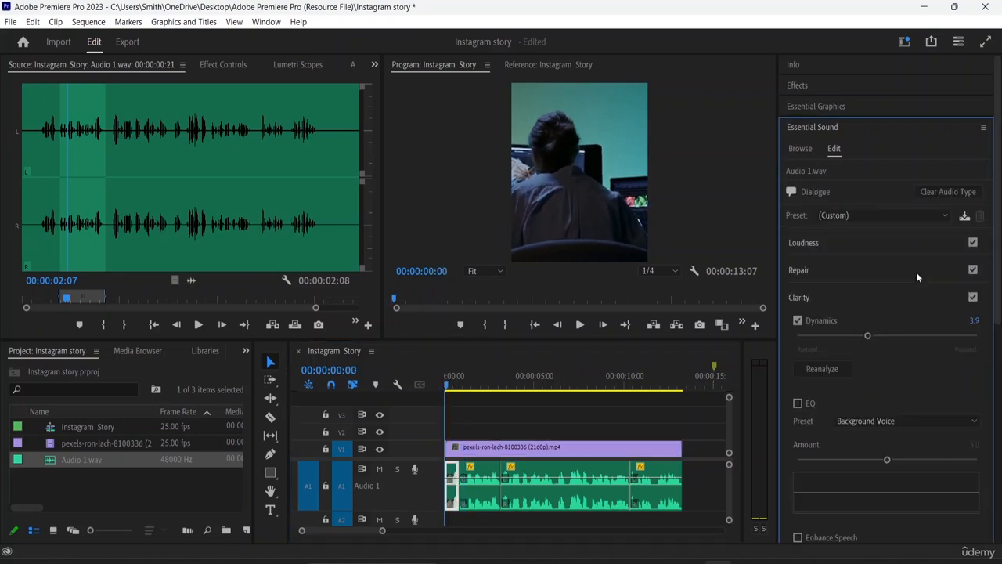
pyautogui.click(873, 335)
pyautogui.scroll(-1, 874, 358)
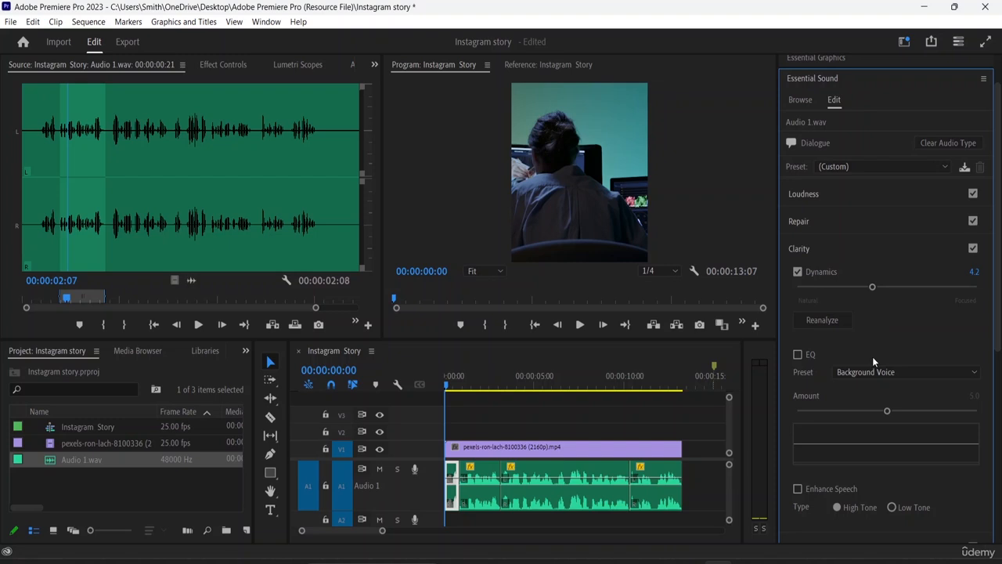
pyautogui.click(798, 489)
pyautogui.press('space')
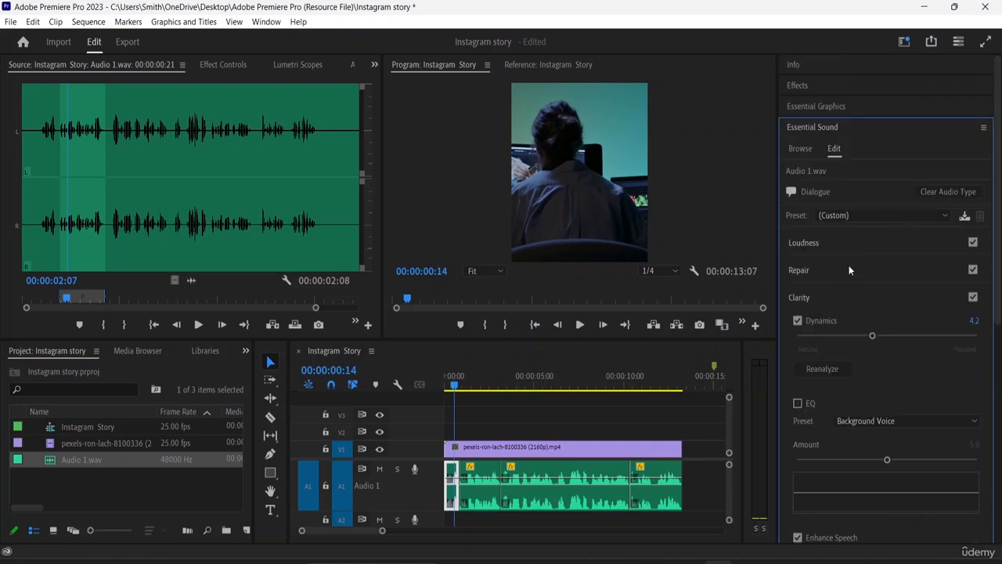
# Step: Auto-match the loudness of the first voice-over segment in Essential Sound, and clear the timeline selection
pyautogui.click(799, 244)
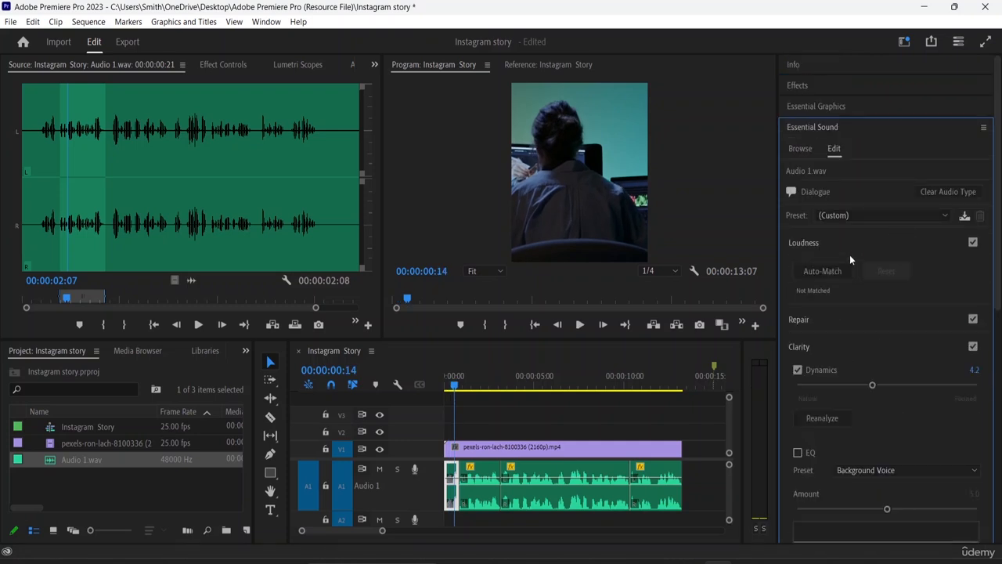
pyautogui.click(820, 272)
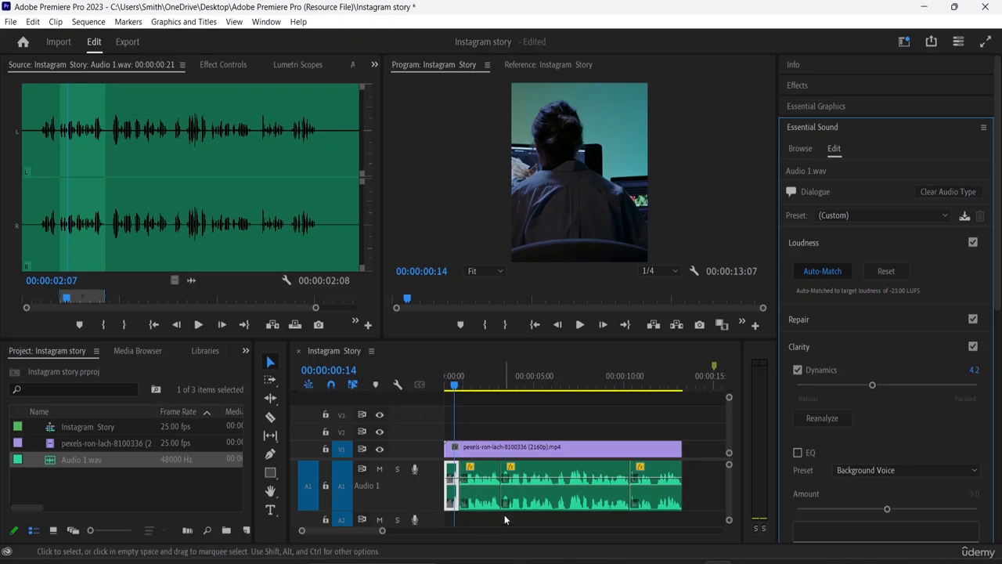
pyautogui.click(677, 514)
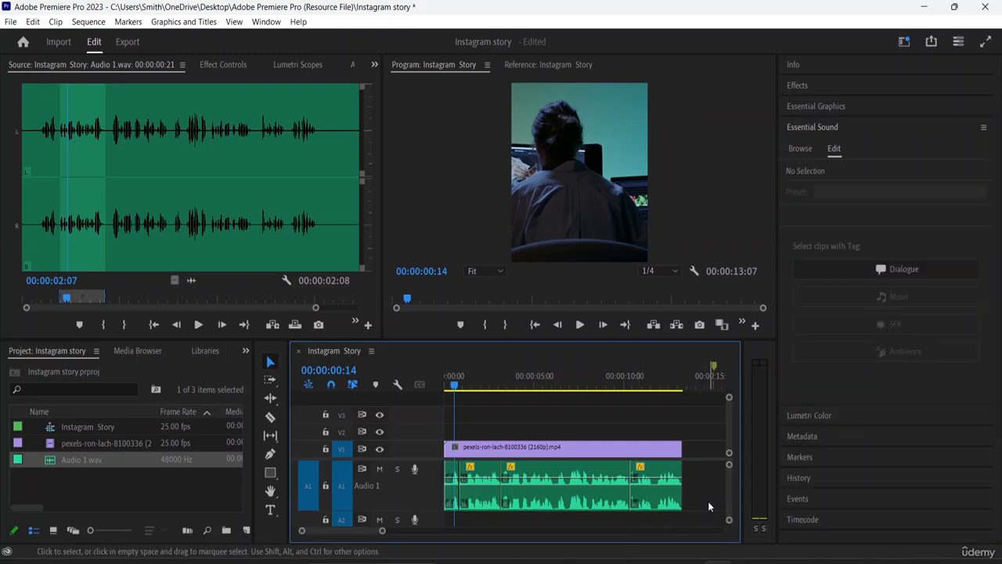
# Step: Paste the Volume, Channel Volume and Panner attributes onto the other three voice-over segments, and play the sequence from the start
pyautogui.moveTo(708, 501); pyautogui.dragTo(456, 479)
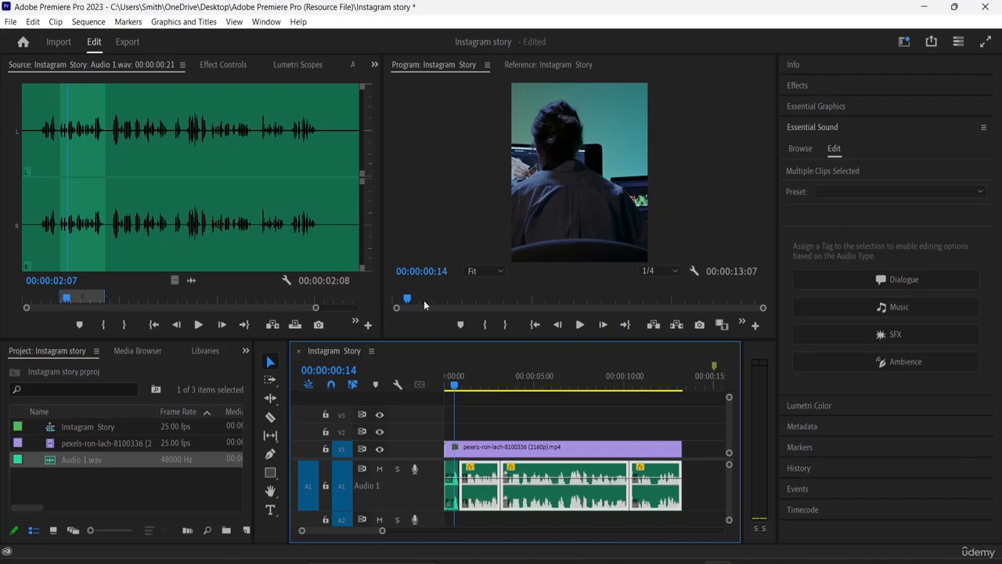
pyautogui.click(32, 22)
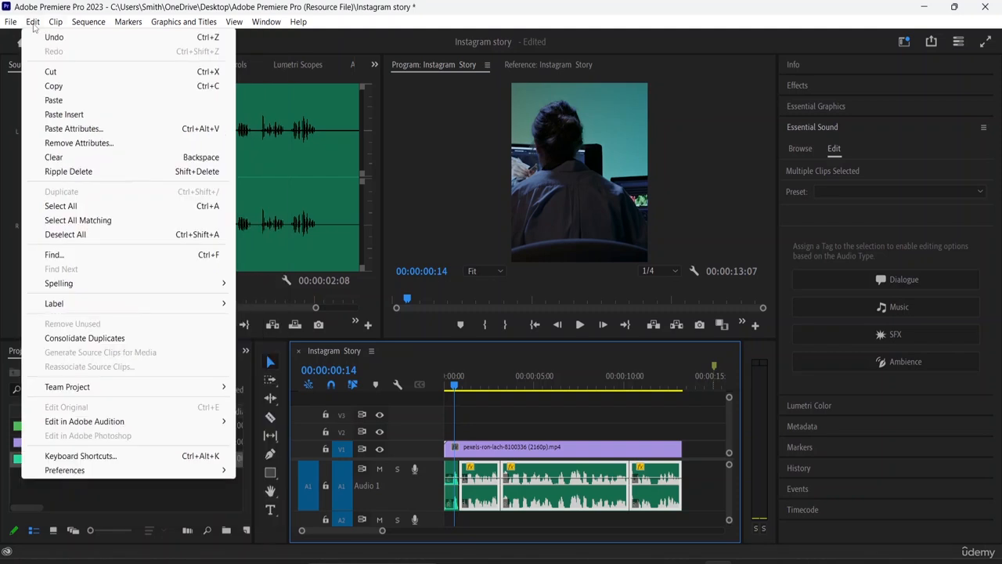
pyautogui.click(71, 129)
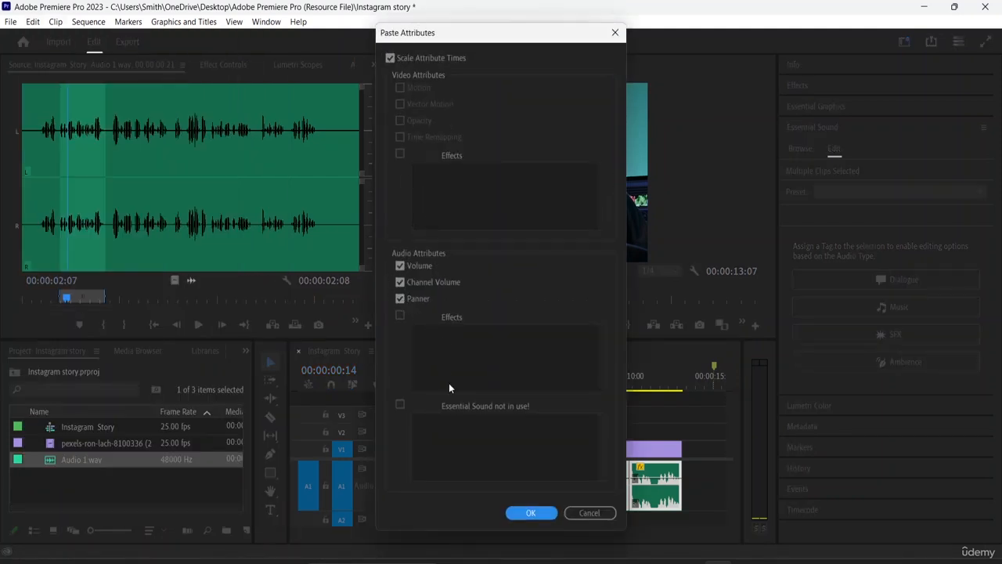
pyautogui.click(529, 513)
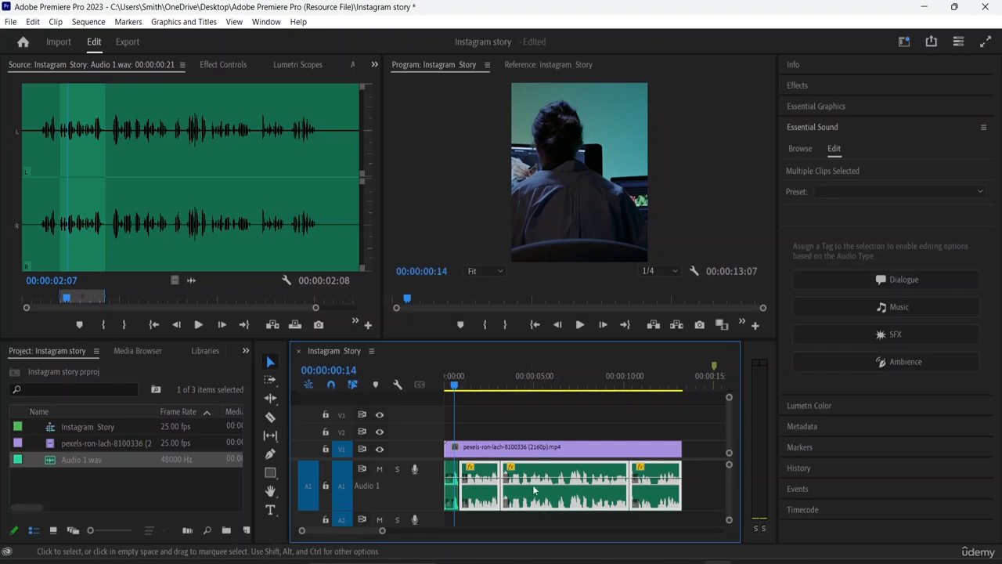
pyautogui.click(503, 408)
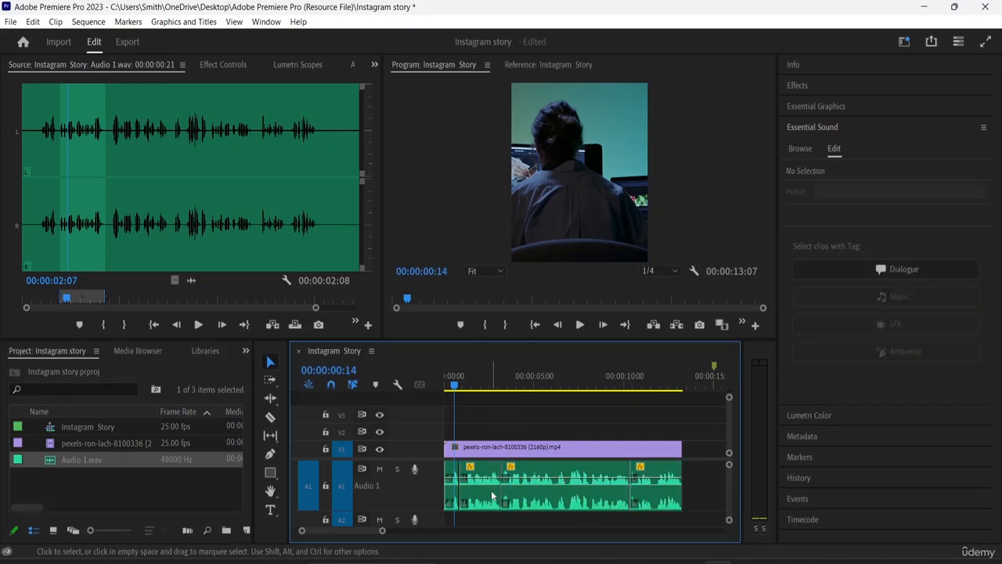
pyautogui.click(444, 385)
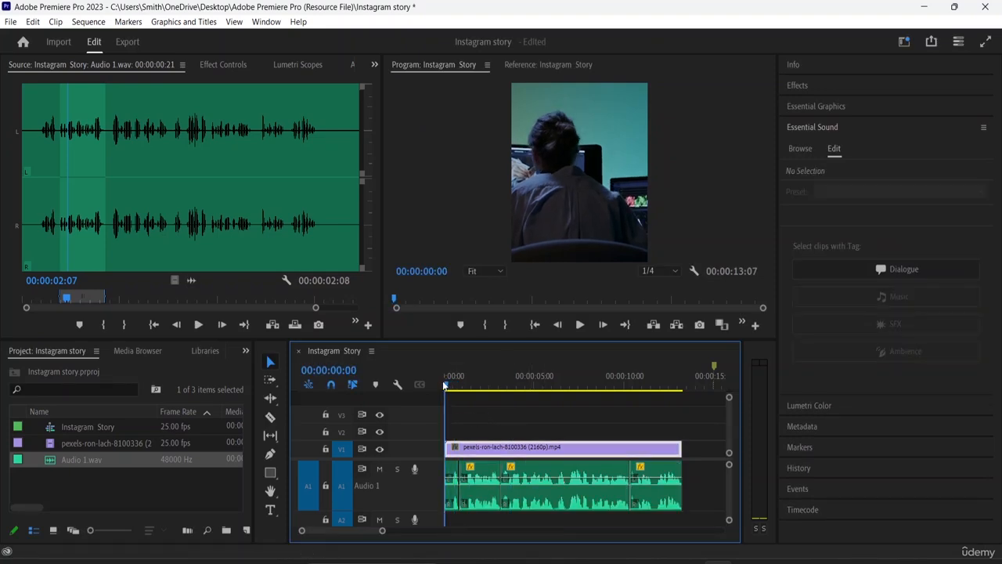
pyautogui.press('space')
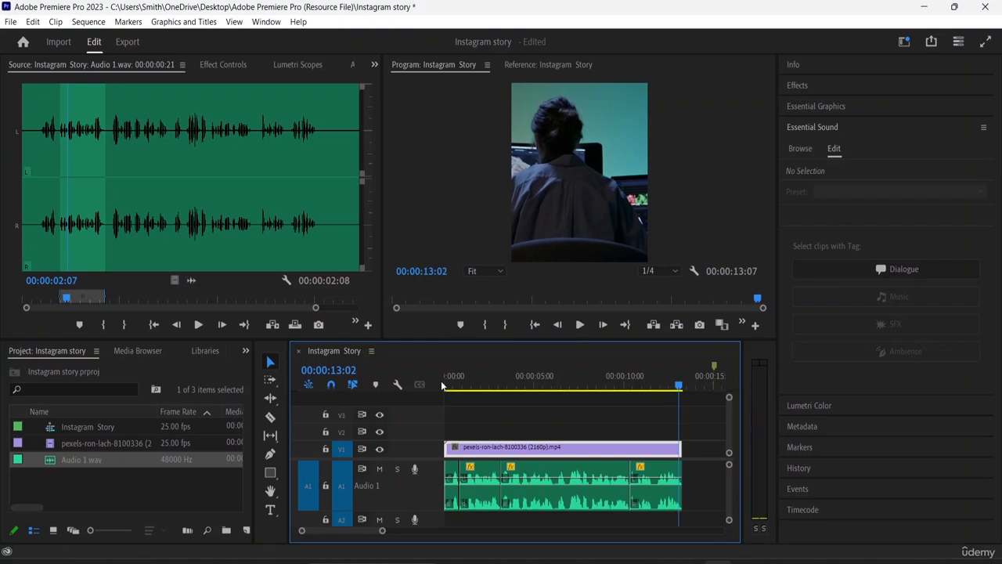
# Step: Group all four voice-over segments on A1 and try moving them together
pyautogui.click(623, 505)
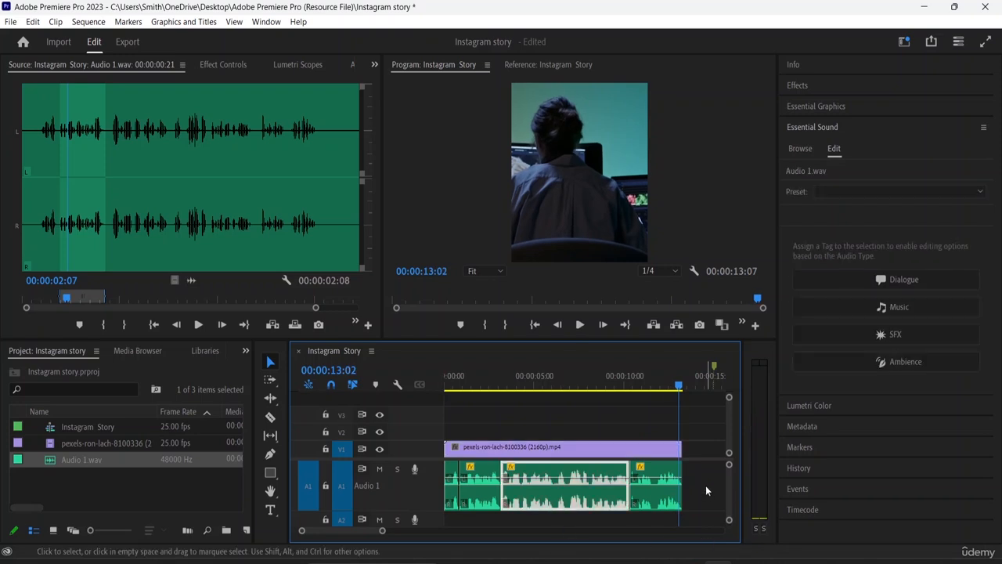
pyautogui.moveTo(703, 496); pyautogui.dragTo(434, 476)
pyautogui.rightClick(544, 484)
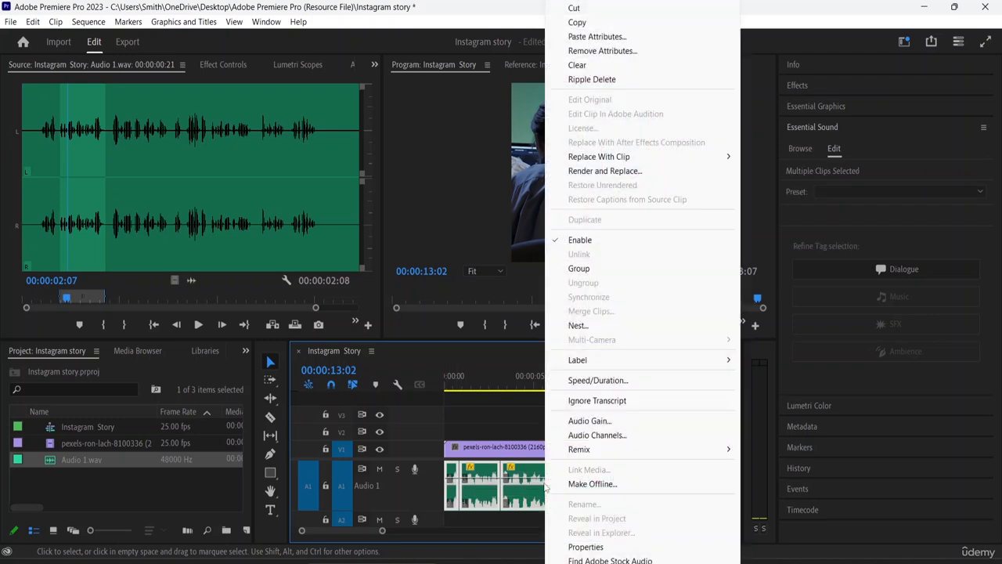
pyautogui.click(586, 271)
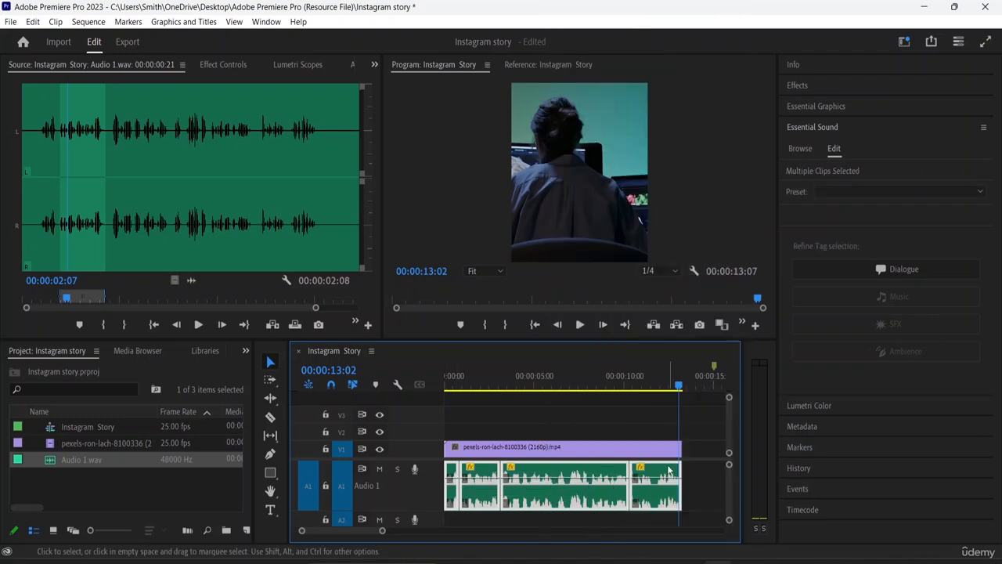
pyautogui.moveTo(556, 501)
pyautogui.mouseDown()
pyautogui.moveTo(600, 497)
pyautogui.moveTo(548, 484)
pyautogui.moveTo(600, 497)
pyautogui.moveTo(580, 487)
pyautogui.moveTo(547, 494)
pyautogui.moveTo(619, 496)
pyautogui.moveTo(552, 494)
pyautogui.mouseUp()
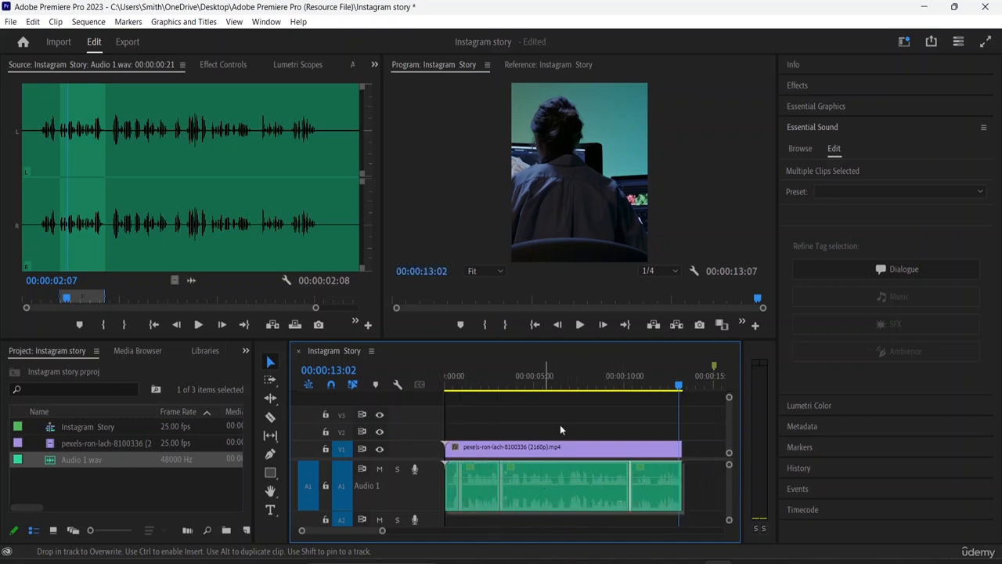
pyautogui.click(561, 422)
# Step: Group the pexels-ron-lach video clip on V1 with the voice-over segments
pyautogui.moveTo(457, 413); pyautogui.dragTo(593, 486)
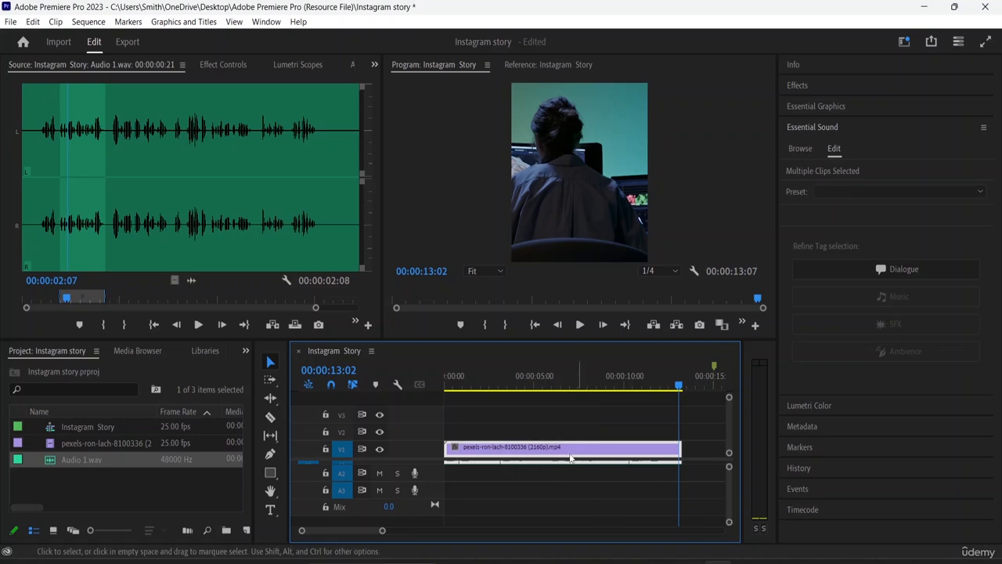
pyautogui.rightClick(529, 455)
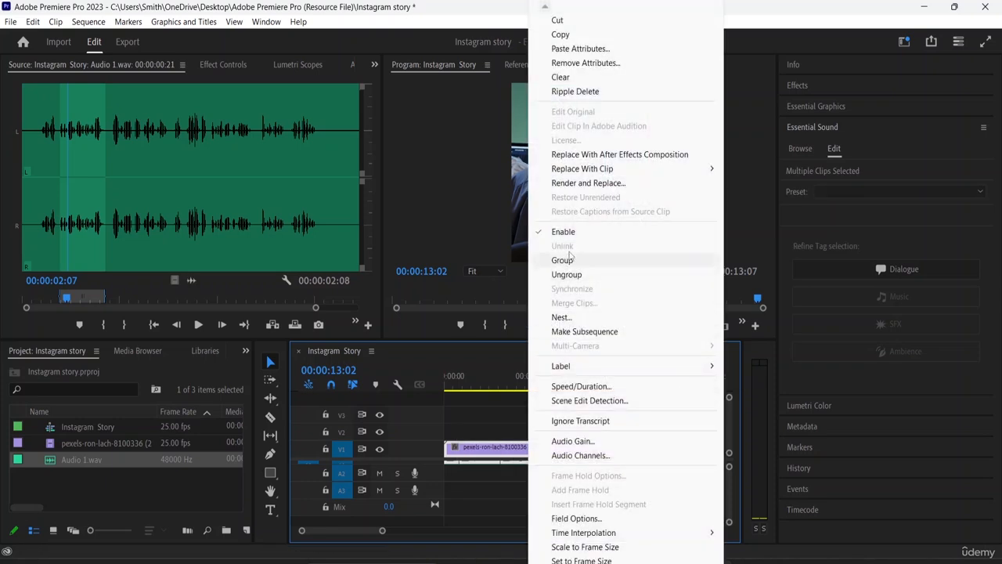
pyautogui.click(588, 266)
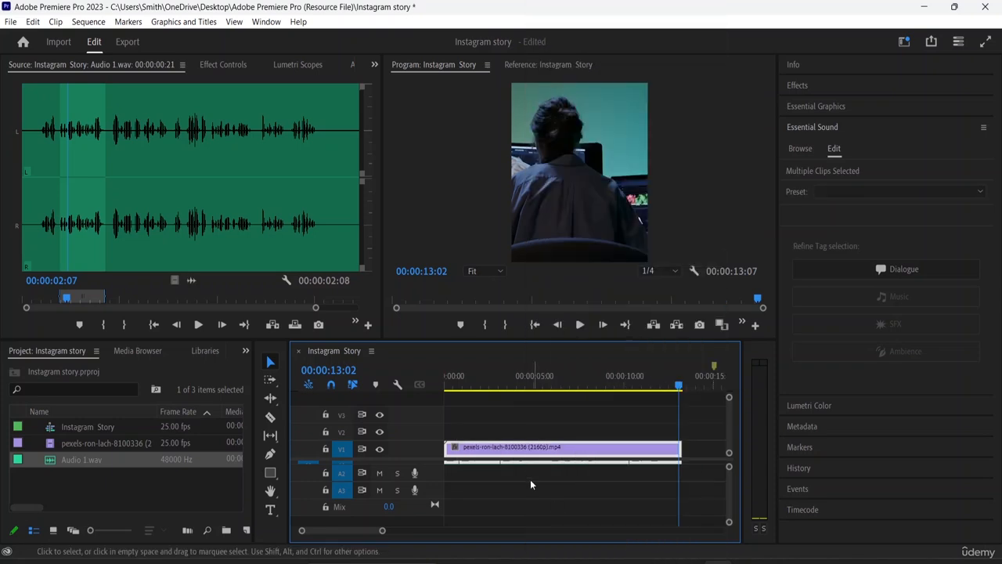
# Step: Try moving the grouped video and voice-over up to V2, starting about 3 seconds into the sequence
pyautogui.moveTo(530, 478); pyautogui.dragTo(608, 429)
pyautogui.click(478, 432)
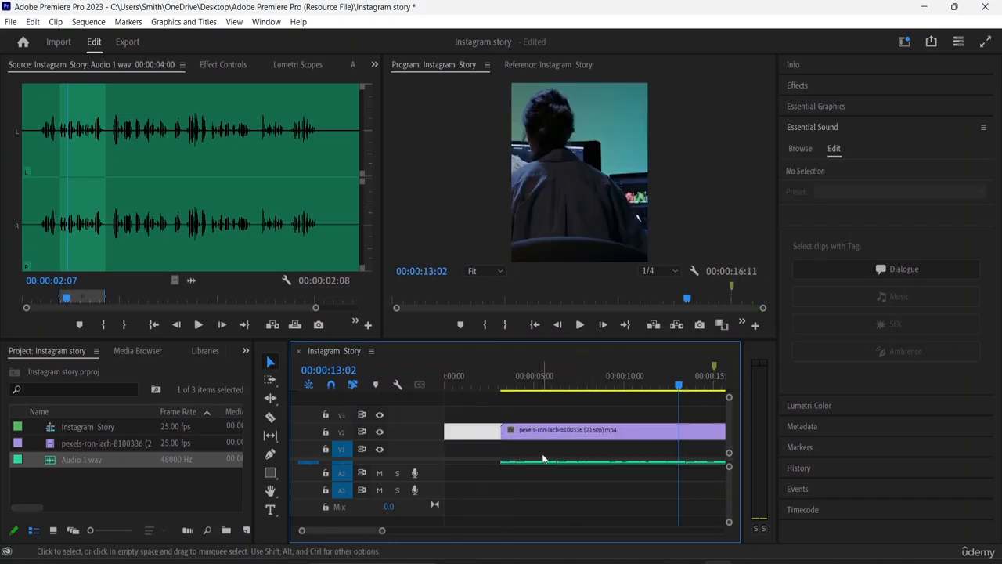
pyautogui.scroll(-3, 592, 466)
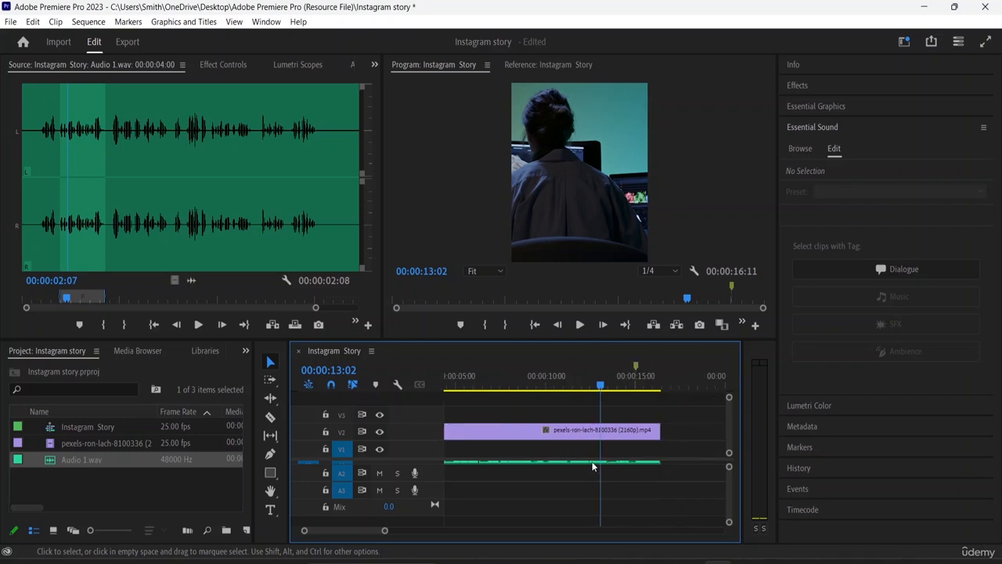
pyautogui.scroll(3, 592, 466)
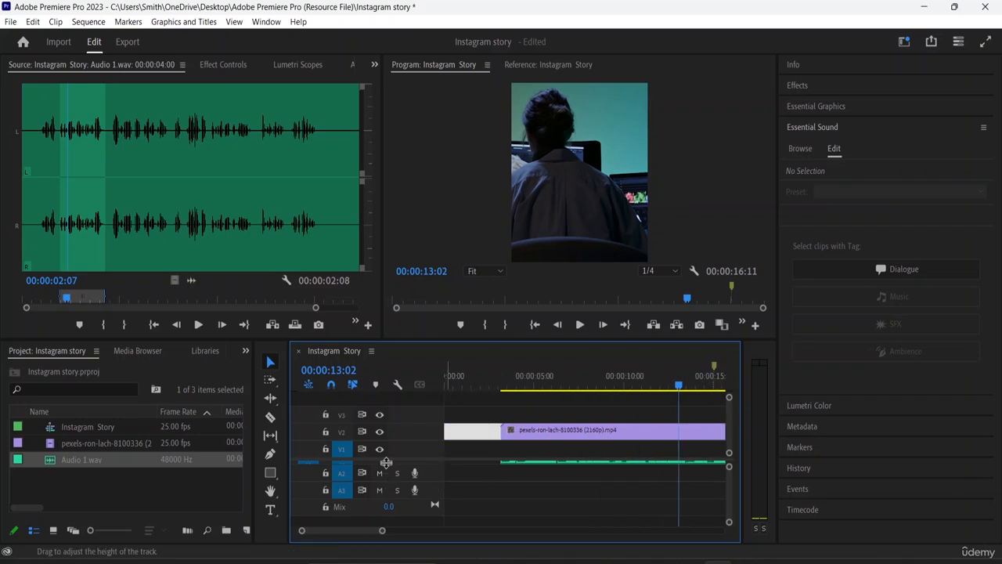
# Step: Enlarge the A1 track height, and move the grouped clips back to the sequence start with the video on V1
pyautogui.moveTo(387, 465); pyautogui.dragTo(392, 496)
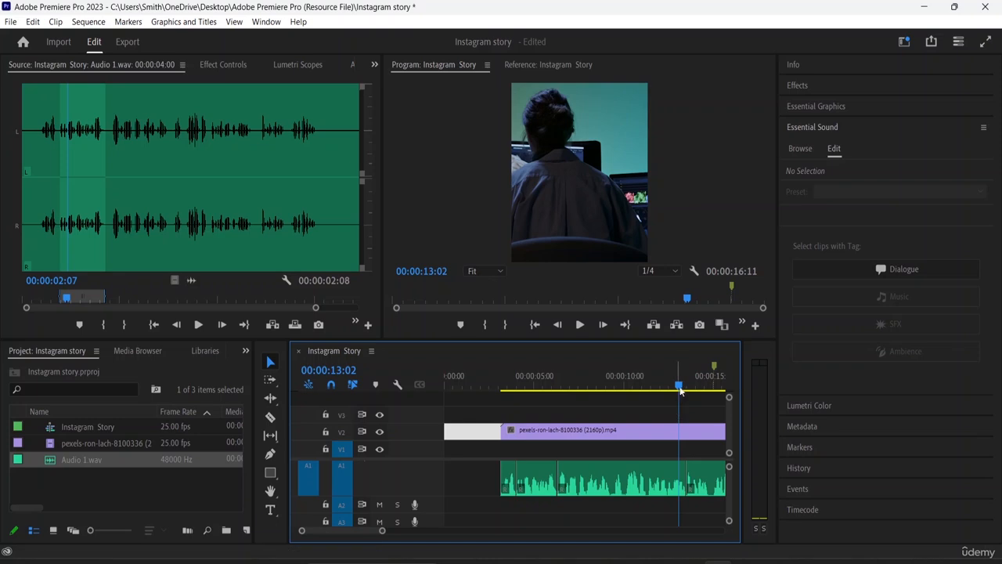
pyautogui.hotkey('ctrl', 'a')
pyautogui.moveTo(678, 385); pyautogui.dragTo(392, 413)
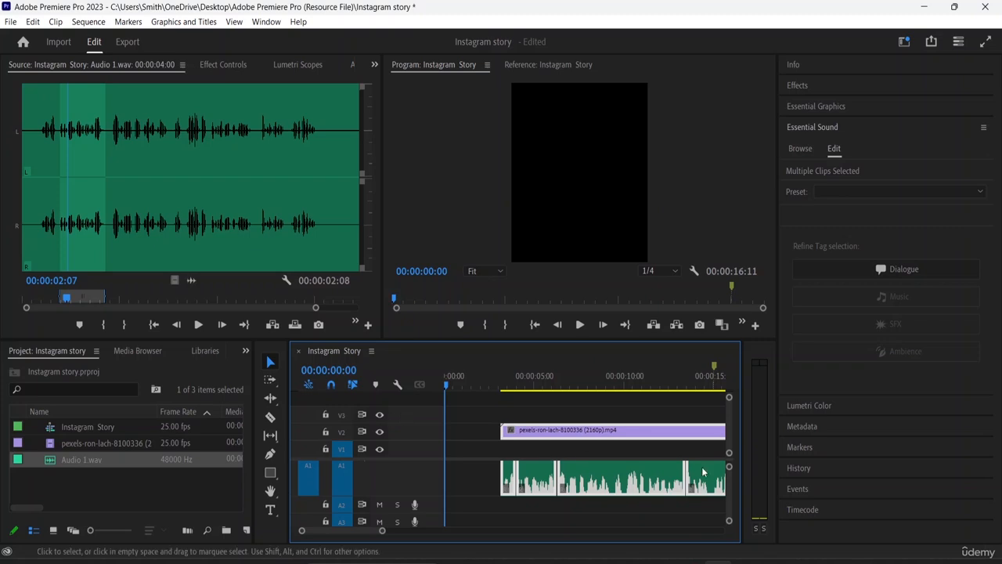
pyautogui.moveTo(626, 436); pyautogui.dragTo(570, 437)
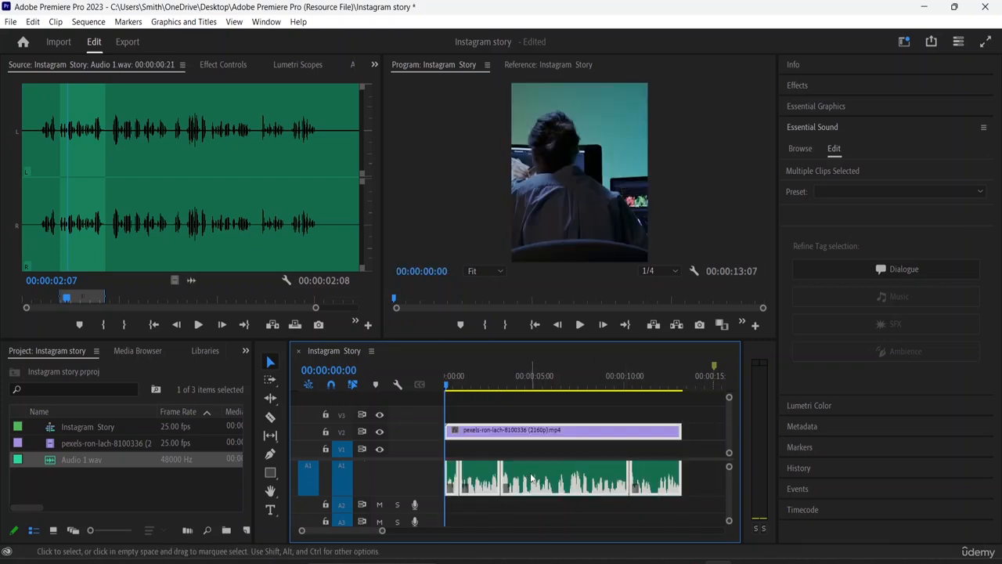
pyautogui.moveTo(543, 467); pyautogui.dragTo(529, 454)
pyautogui.click(709, 444)
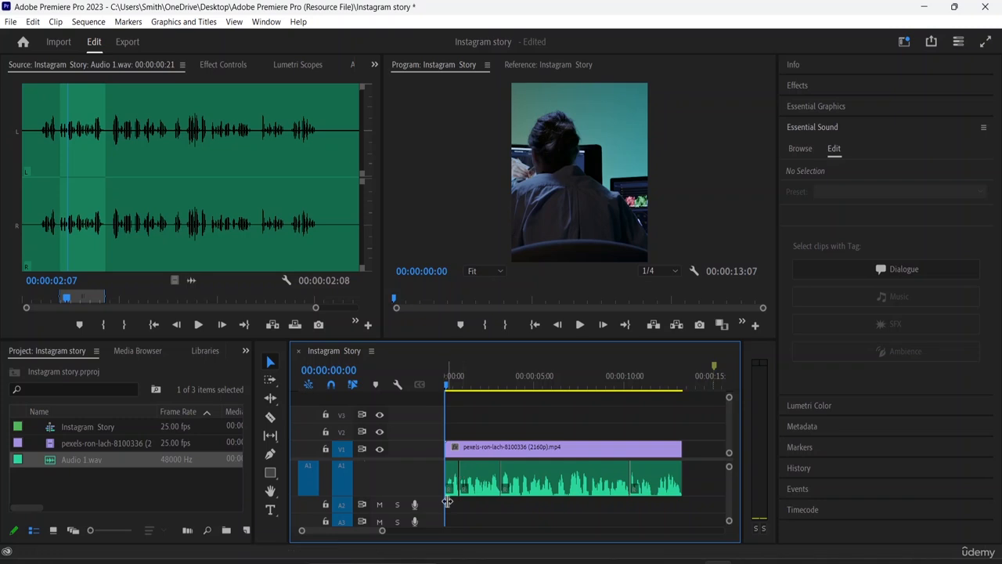
# Step: Import the music file Ardie Son - Prism.mp3 into the project and place it on A2 at the sequence start
pyautogui.moveTo(654, 487)
pyautogui.click(158, 494)
pyautogui.doubleClick(161, 492)
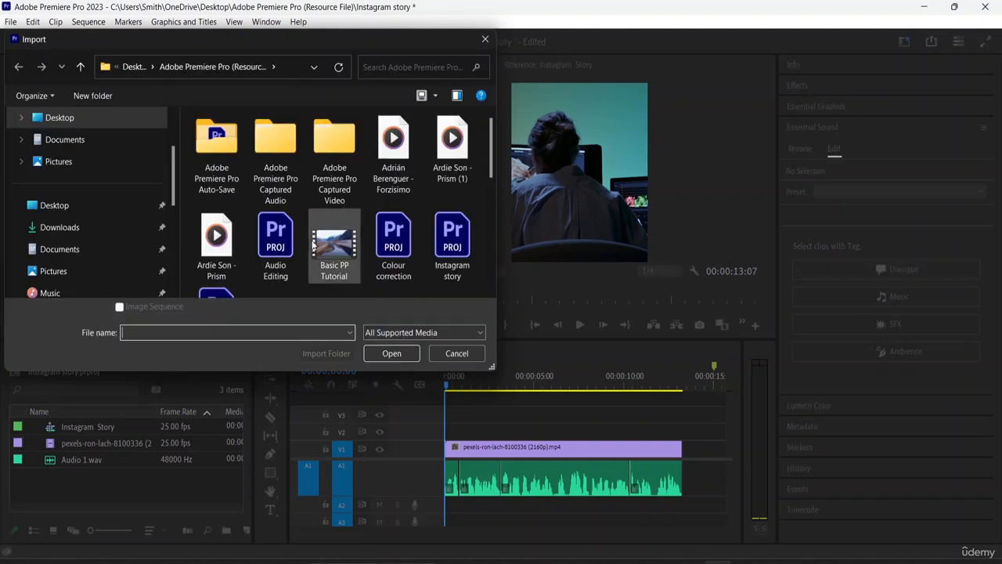
pyautogui.scroll(-5, 352, 215)
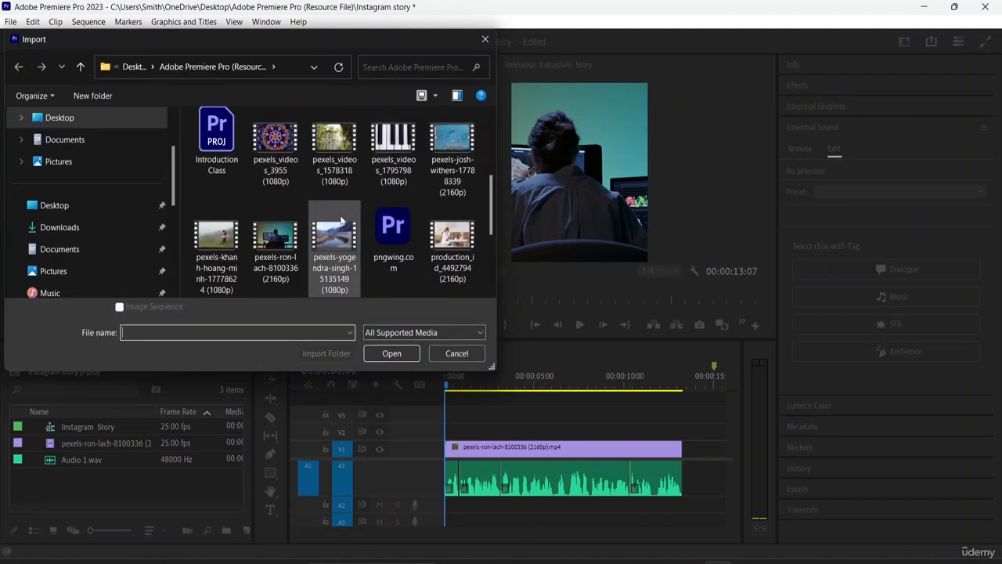
pyautogui.scroll(5, 412, 235)
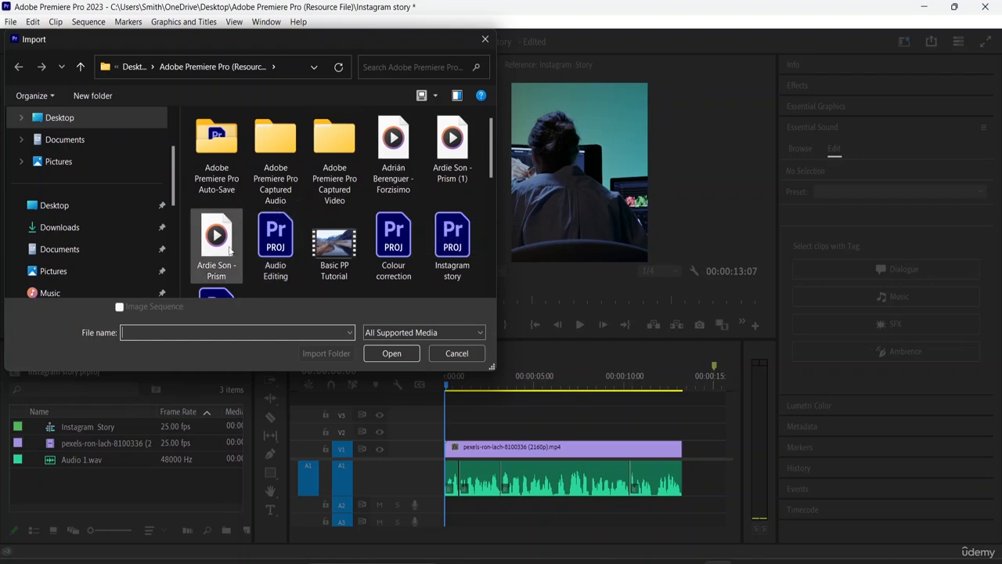
pyautogui.click(227, 251)
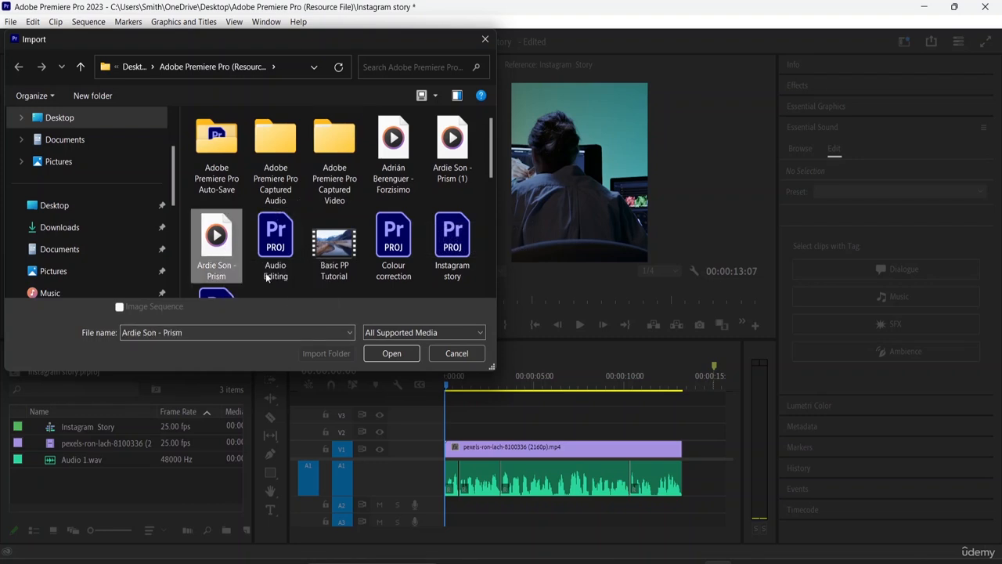
pyautogui.click(391, 353)
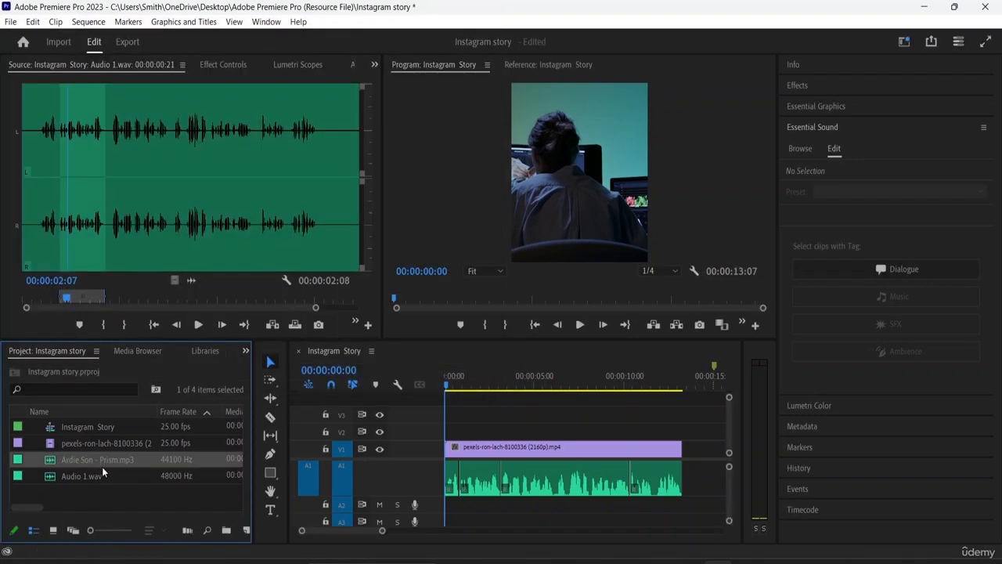
pyautogui.moveTo(106, 459); pyautogui.dragTo(453, 509)
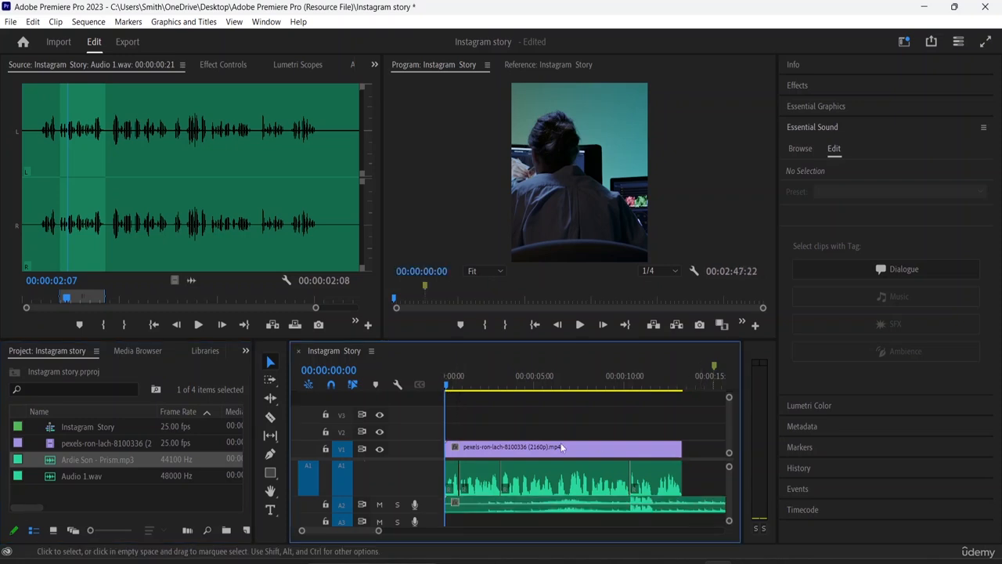
# Step: Split the music clip on A2 at the end of the video clip with the Razor tool, and return to the Selection tool
pyautogui.click(270, 416)
pyautogui.click(683, 505)
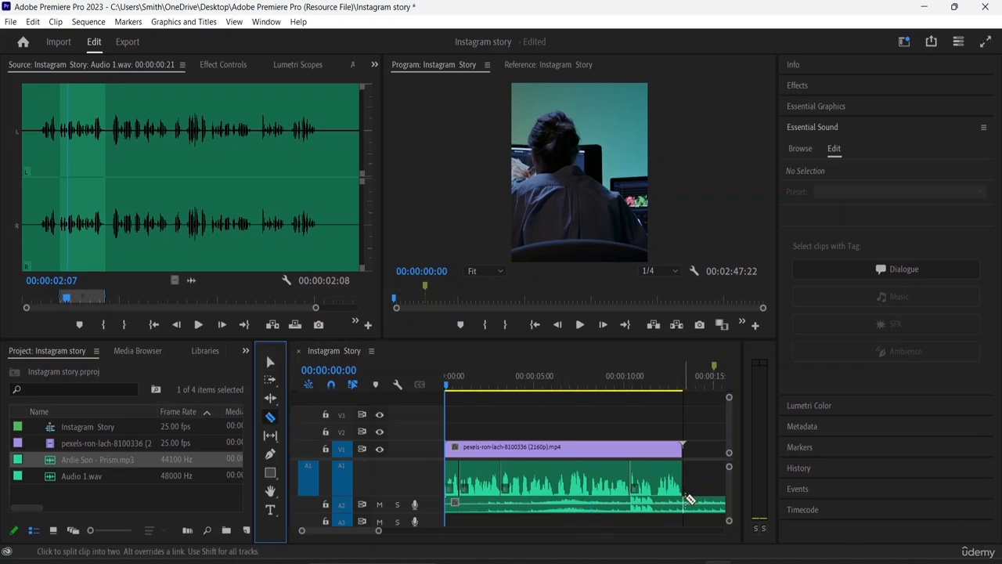
pyautogui.click(270, 361)
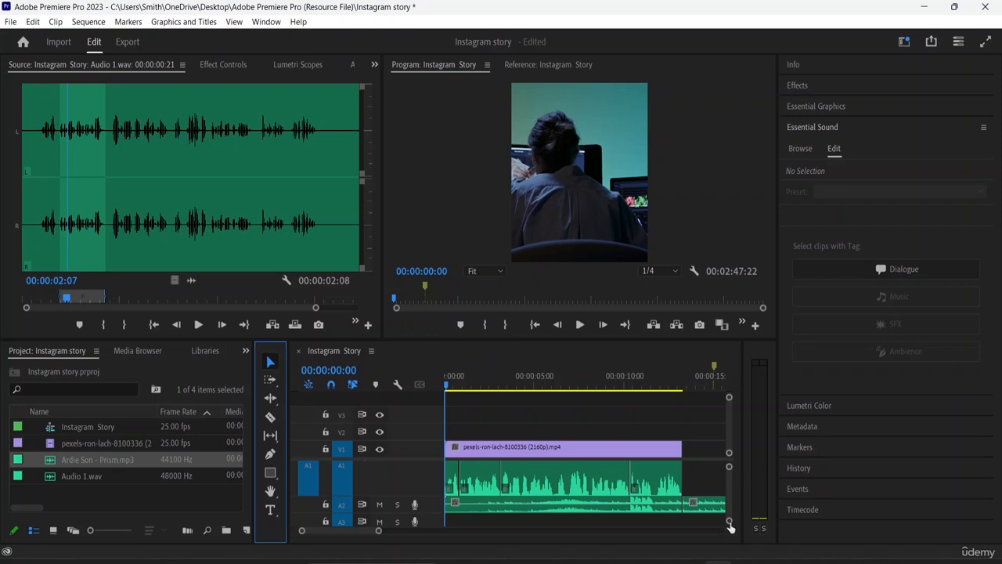
# Step: Delete the leftover music segment after the end of the video on A2, and play back the trimmed sequence
pyautogui.click(709, 506)
pyautogui.press('Delete')
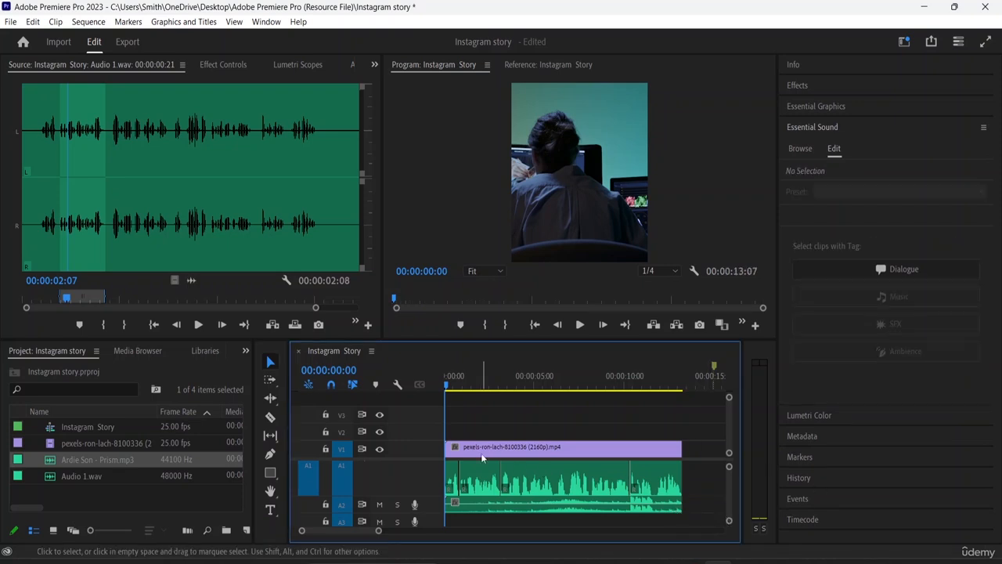
pyautogui.press('space')
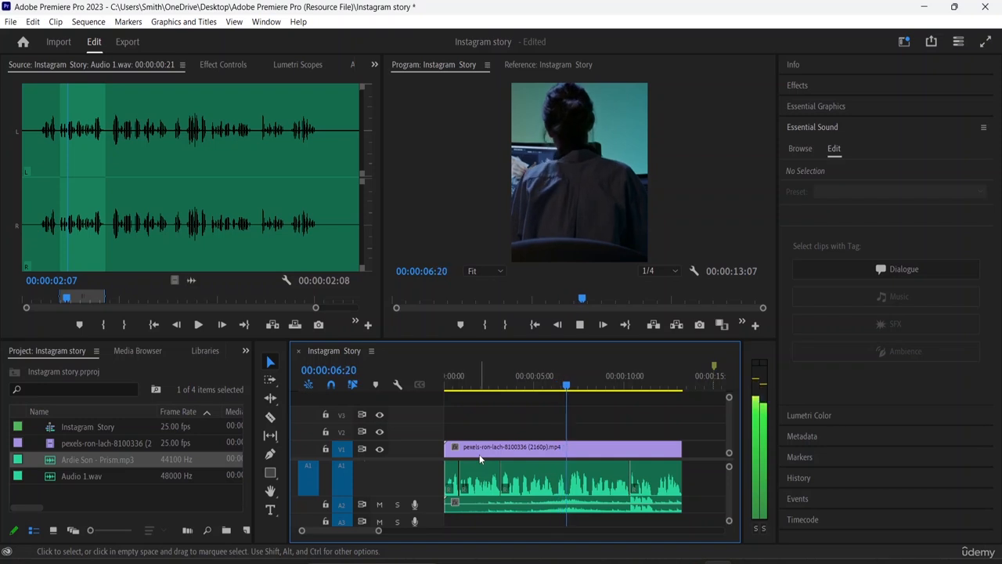
# Step: Scale the video clip on V1 to 72 and reposition it in the frame to about 552, 626
pyautogui.click(480, 454)
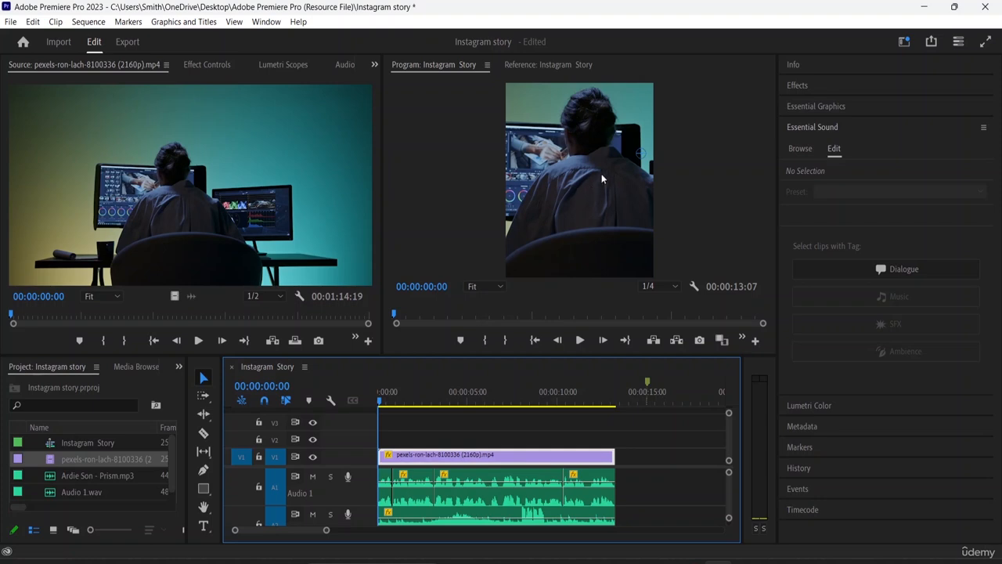
pyautogui.click(457, 170)
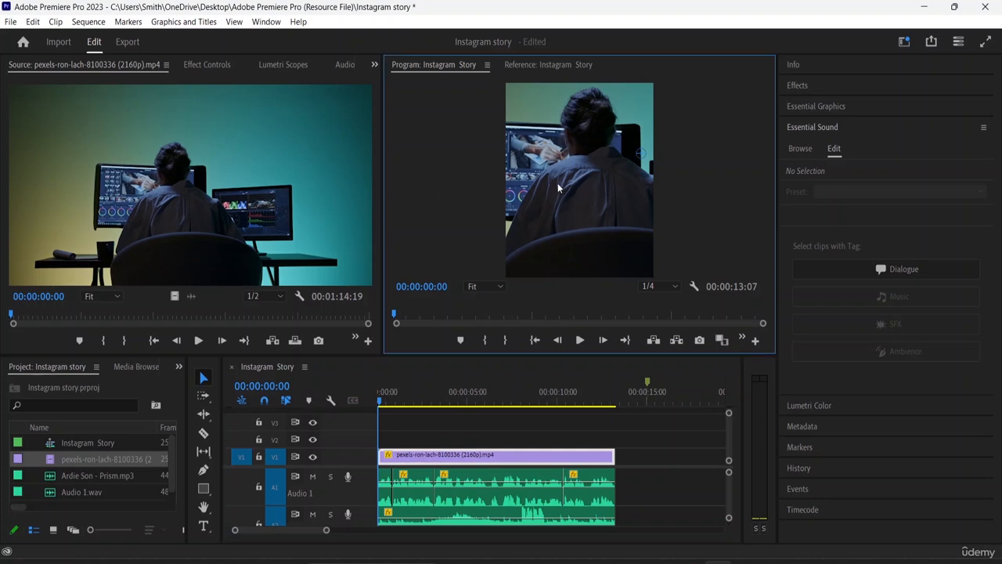
pyautogui.moveTo(593, 176); pyautogui.dragTo(541, 171)
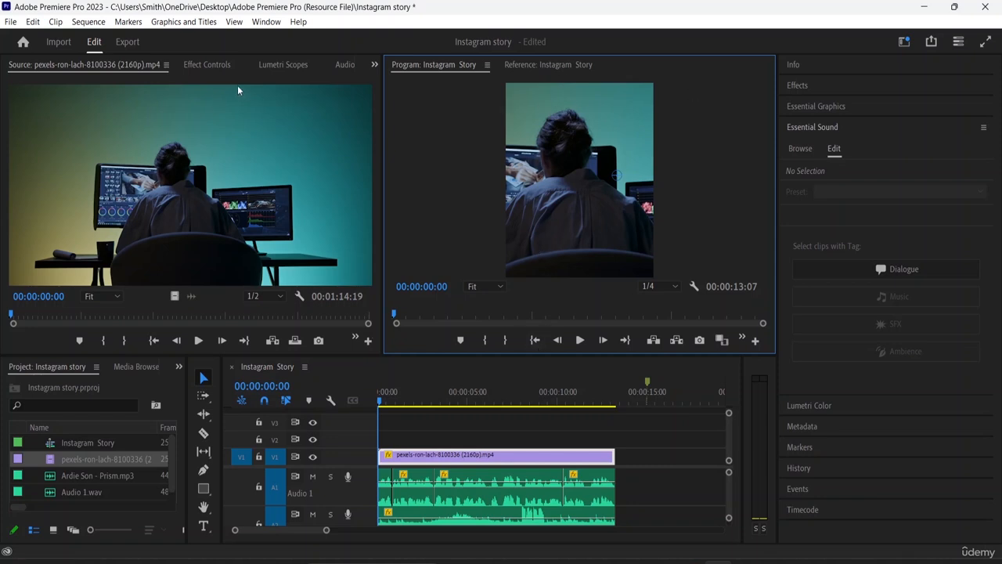
pyautogui.click(209, 65)
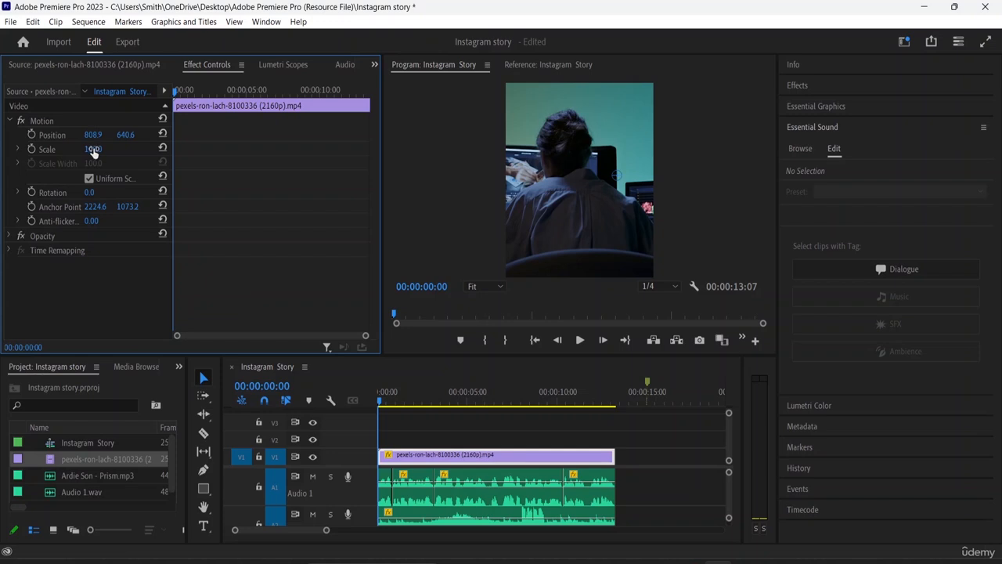
pyautogui.moveTo(94, 151); pyautogui.dragTo(72, 151)
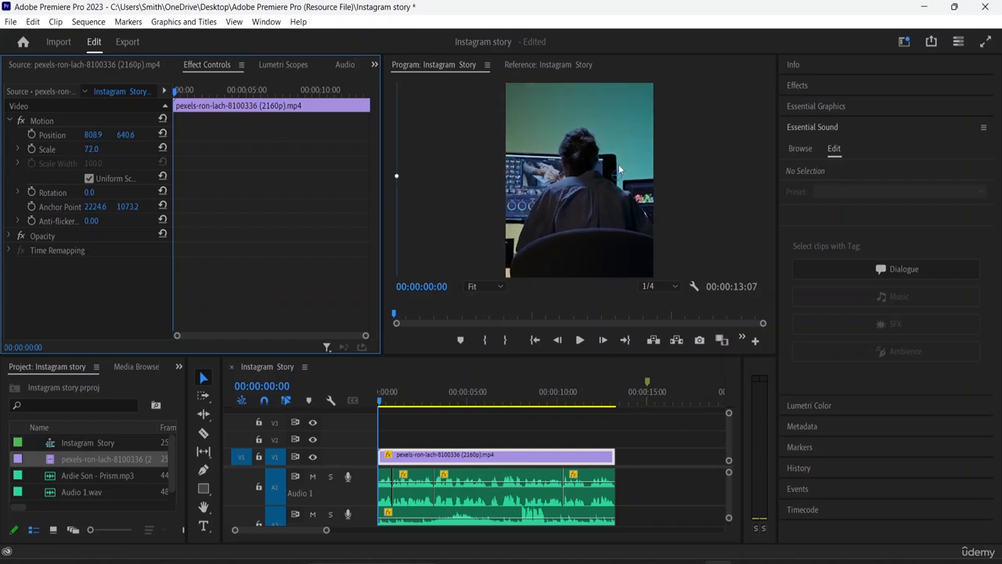
pyautogui.moveTo(621, 170); pyautogui.dragTo(574, 174)
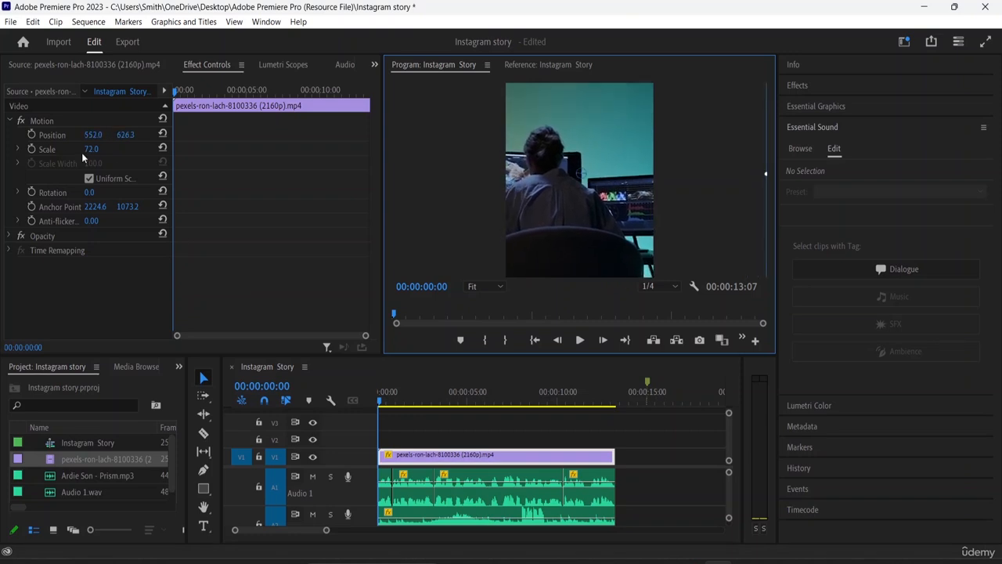
# Step: Reduce the video clip's Scale to 63 and reposition it to about 552, 641 so it covers the frame
pyautogui.moveTo(88, 149)
pyautogui.mouseDown()
pyautogui.moveTo(73, 150)
pyautogui.moveTo(96, 150)
pyautogui.moveTo(81, 149)
pyautogui.mouseUp()
pyautogui.moveTo(630, 153); pyautogui.dragTo(633, 165)
pyautogui.hotkey('ctrl', 'z')
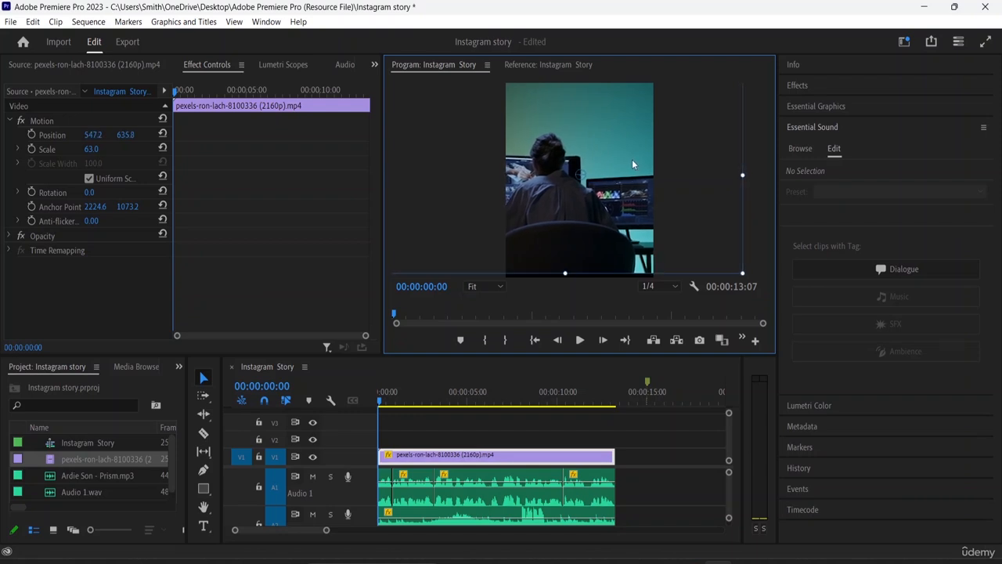
pyautogui.moveTo(728, 198); pyautogui.dragTo(725, 201)
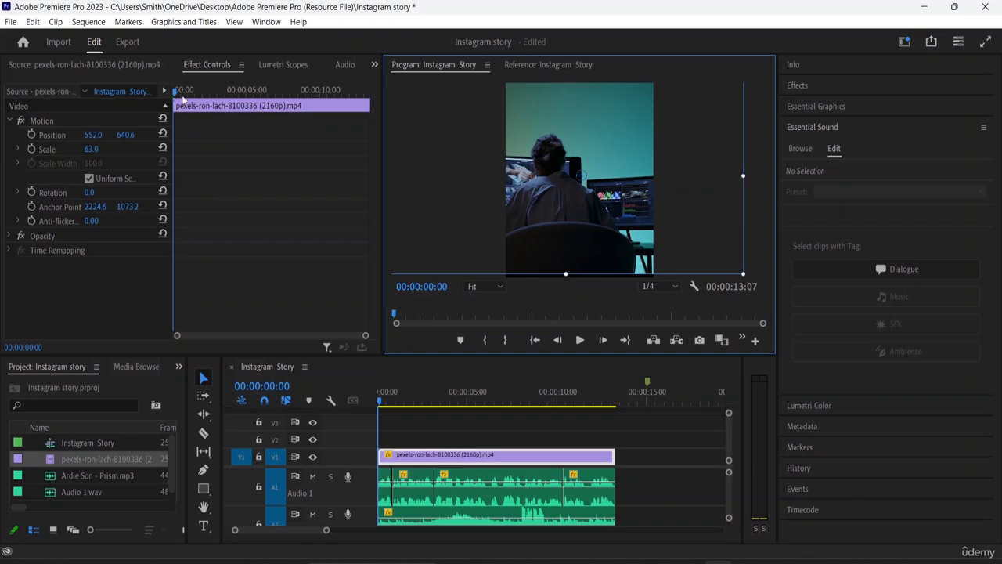
# Step: Animate the clip's Position with a keyframe at the sequence start and another at 00:00:01:14 with horizontal position 795
pyautogui.moveTo(174, 94); pyautogui.dragTo(153, 93)
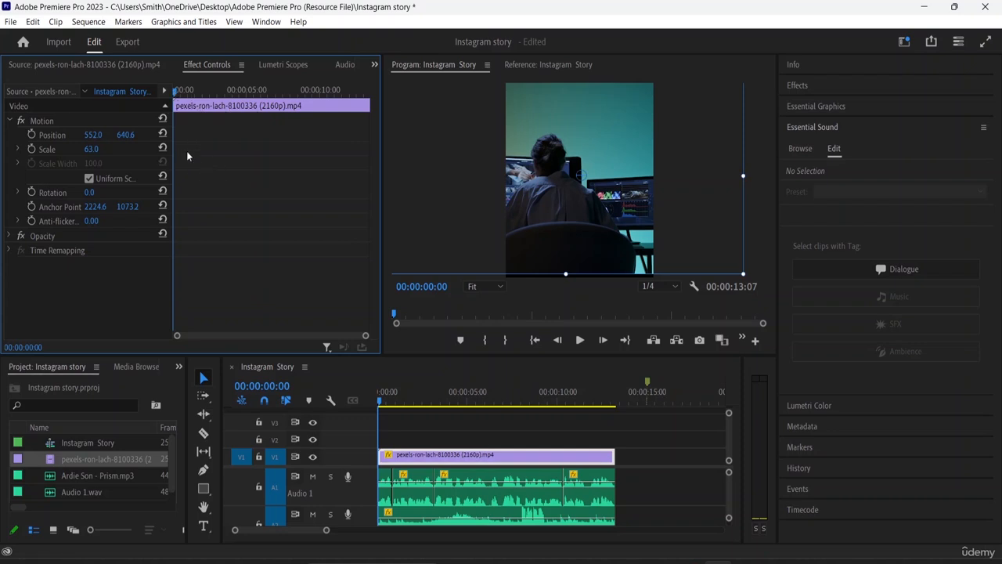
pyautogui.click(31, 135)
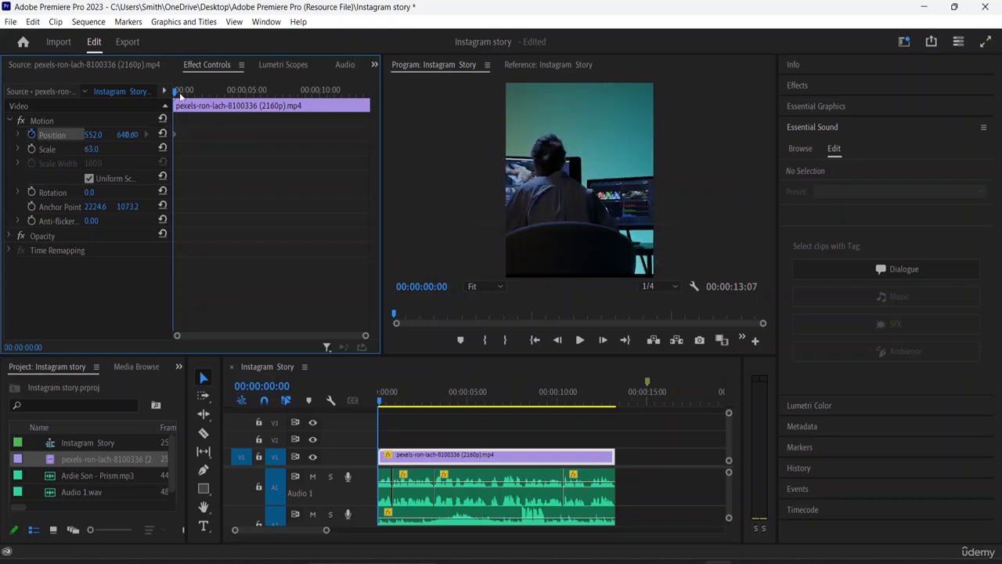
pyautogui.moveTo(179, 95)
pyautogui.mouseDown()
pyautogui.moveTo(197, 100)
pyautogui.moveTo(159, 104)
pyautogui.moveTo(196, 104)
pyautogui.mouseUp()
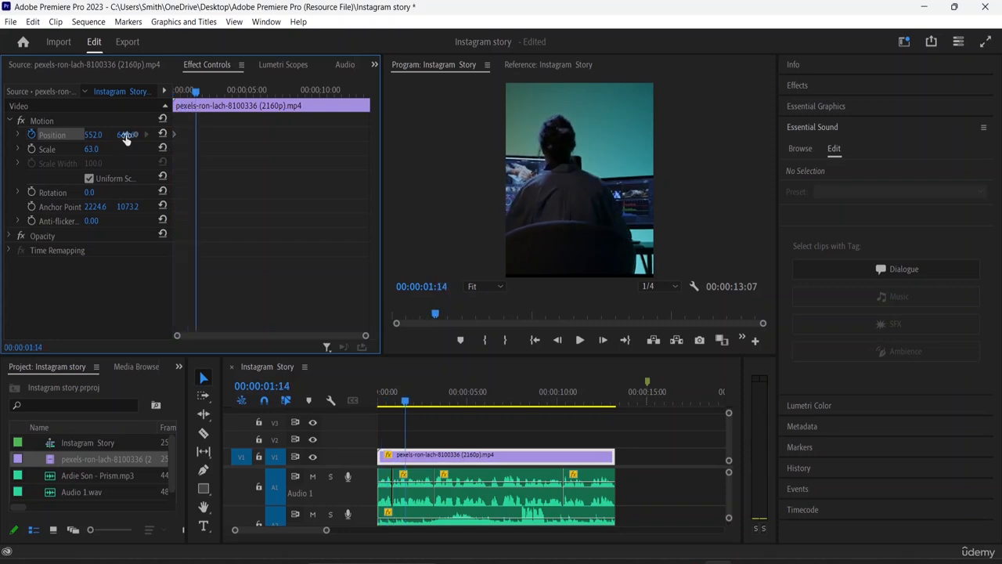
pyautogui.moveTo(125, 138)
pyautogui.mouseDown()
pyautogui.moveTo(91, 134)
pyautogui.moveTo(128, 135)
pyautogui.mouseUp()
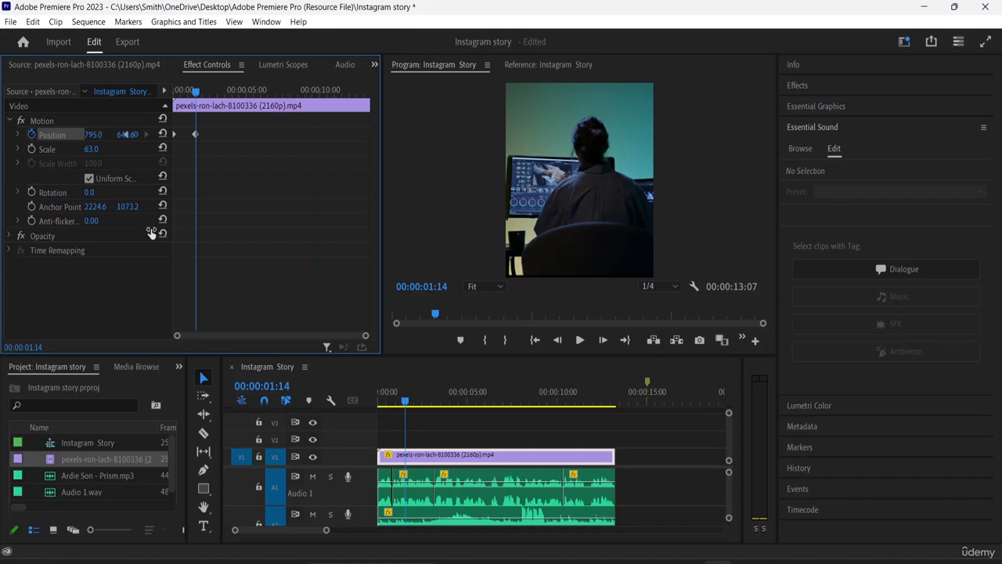
# Step: Play the sequence from the start to review the horizontal position animation
pyautogui.moveTo(201, 94); pyautogui.dragTo(145, 94)
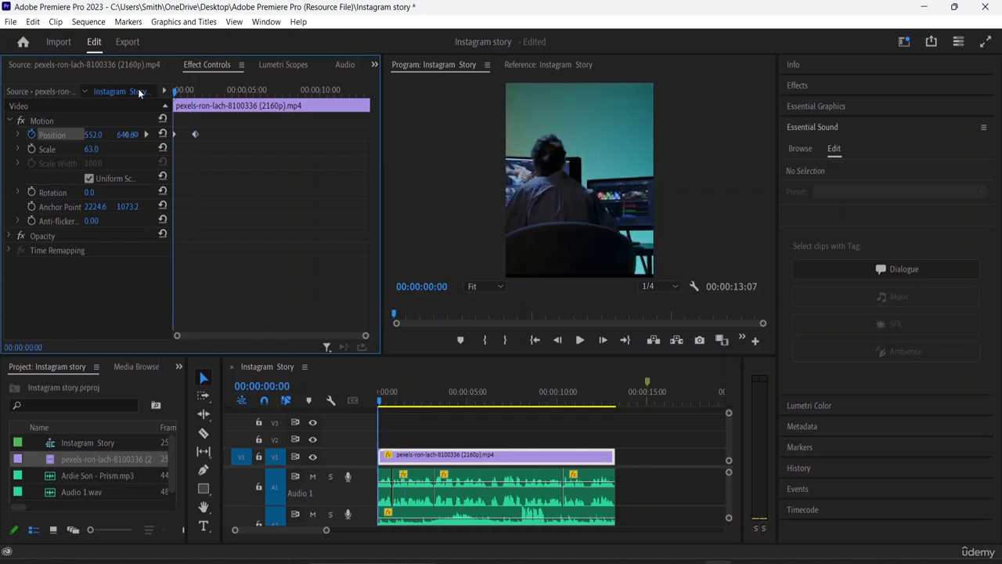
pyautogui.press('space')
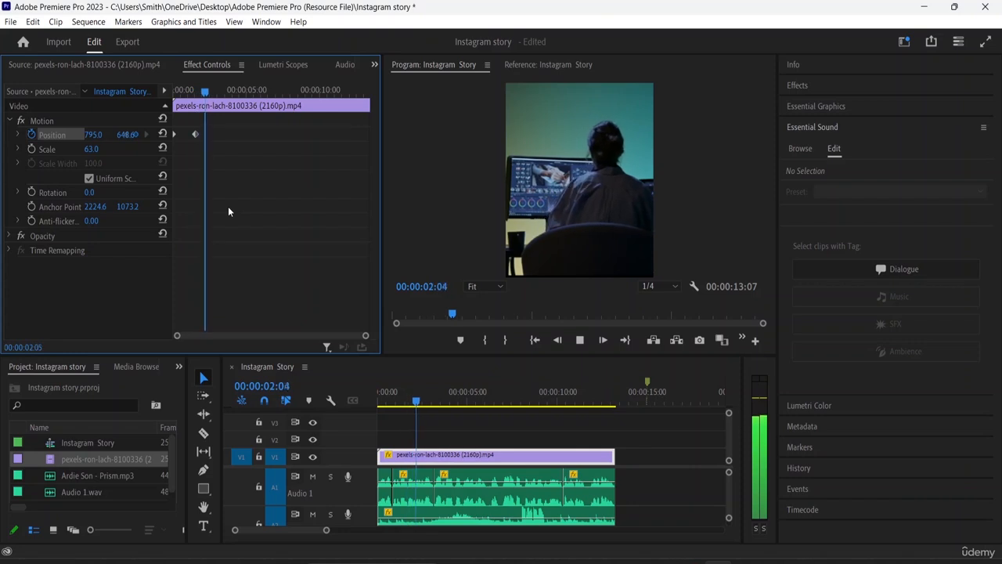
pyautogui.press('space')
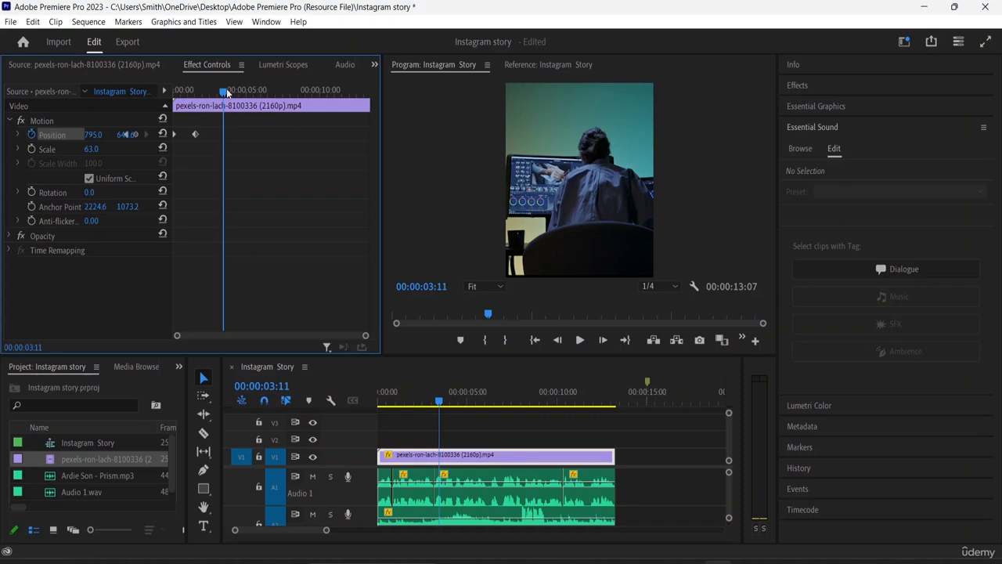
# Step: Add a third Position keyframe at 00:00:03:02 with the horizontal position set to 598
pyautogui.moveTo(222, 94); pyautogui.dragTo(195, 92)
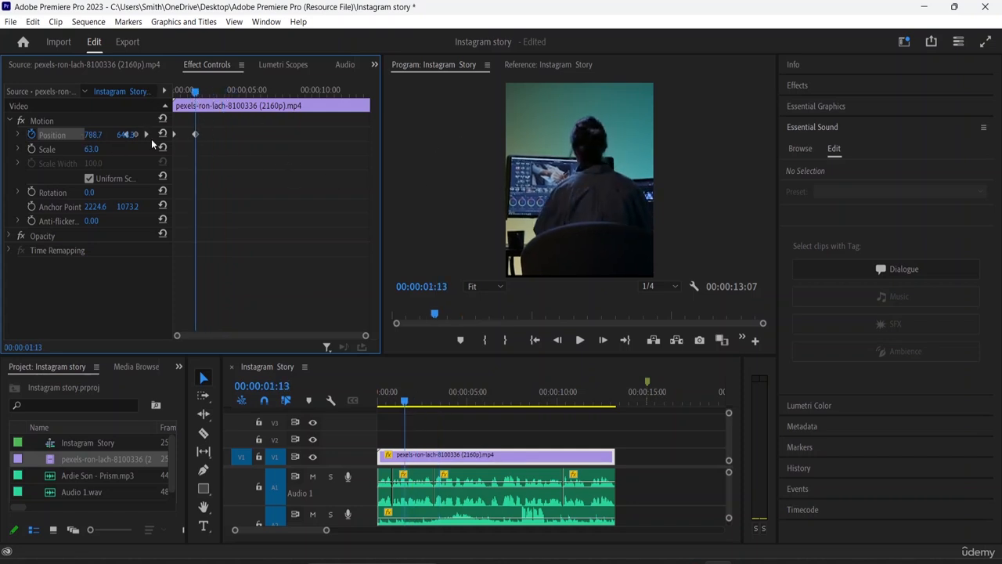
pyautogui.moveTo(197, 94); pyautogui.dragTo(218, 93)
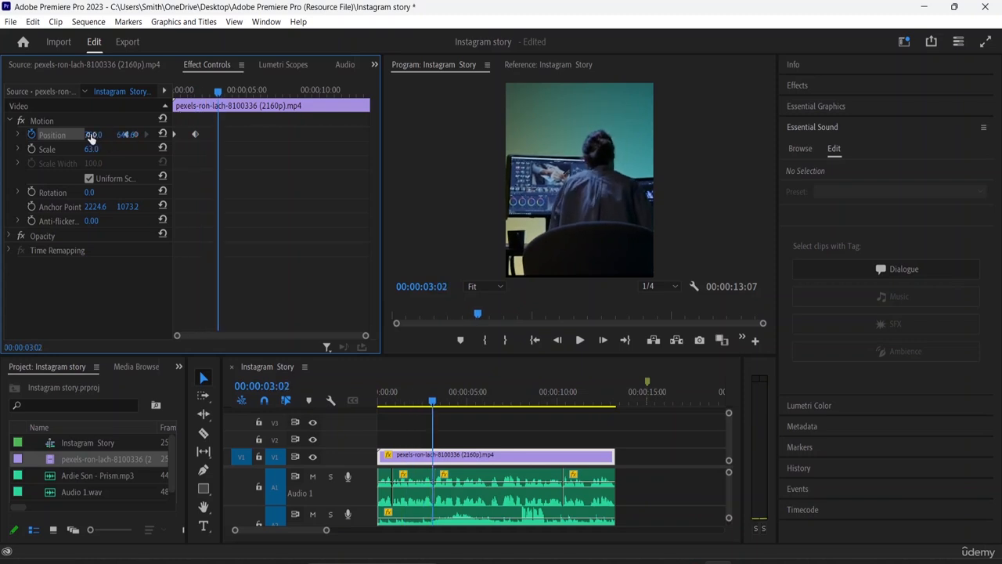
pyautogui.moveTo(93, 135); pyautogui.dragTo(5, 135)
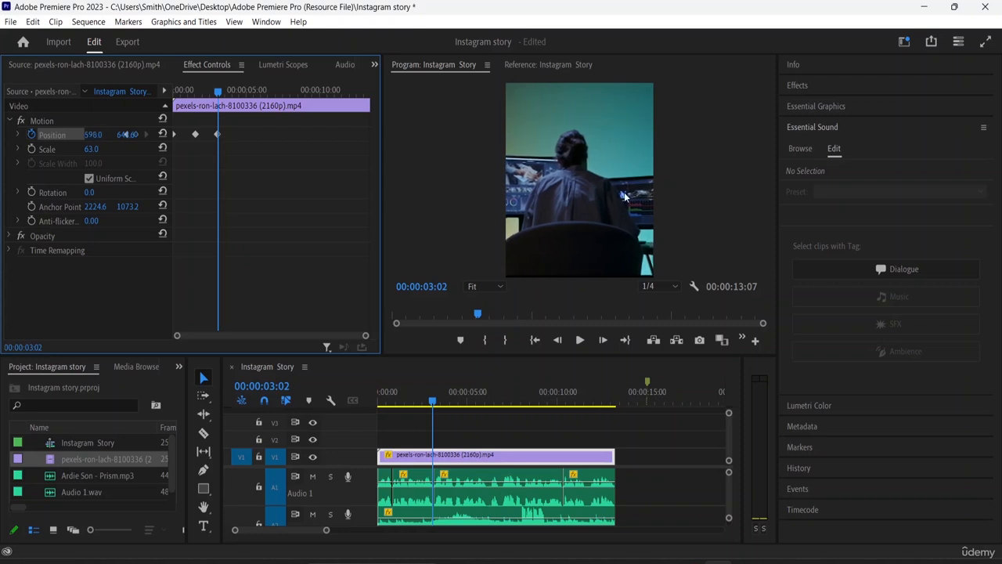
# Step: Apply temporal Ease Out to the first Position keyframe and temporal Ease In to the second one
pyautogui.rightClick(176, 137)
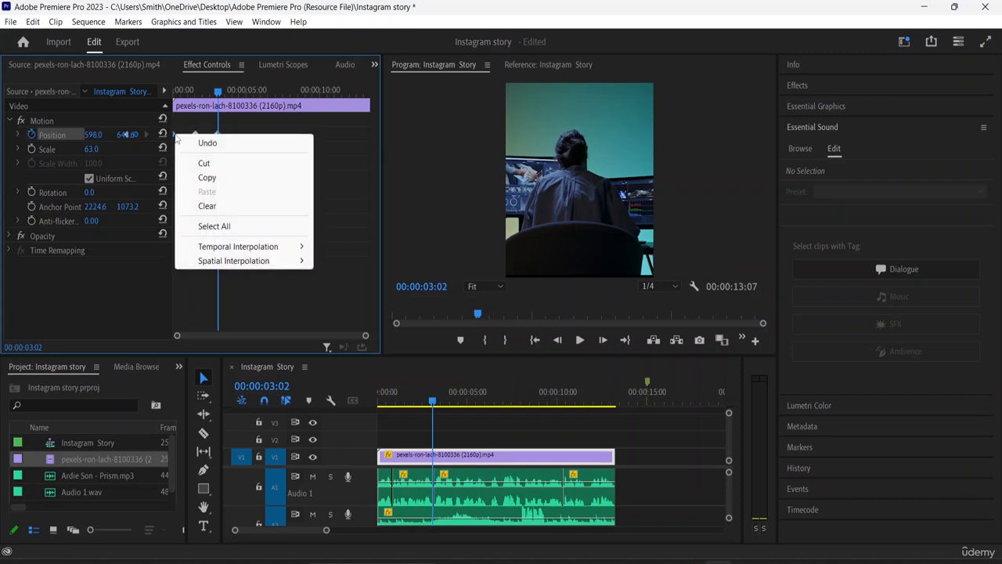
pyautogui.moveTo(246, 249)
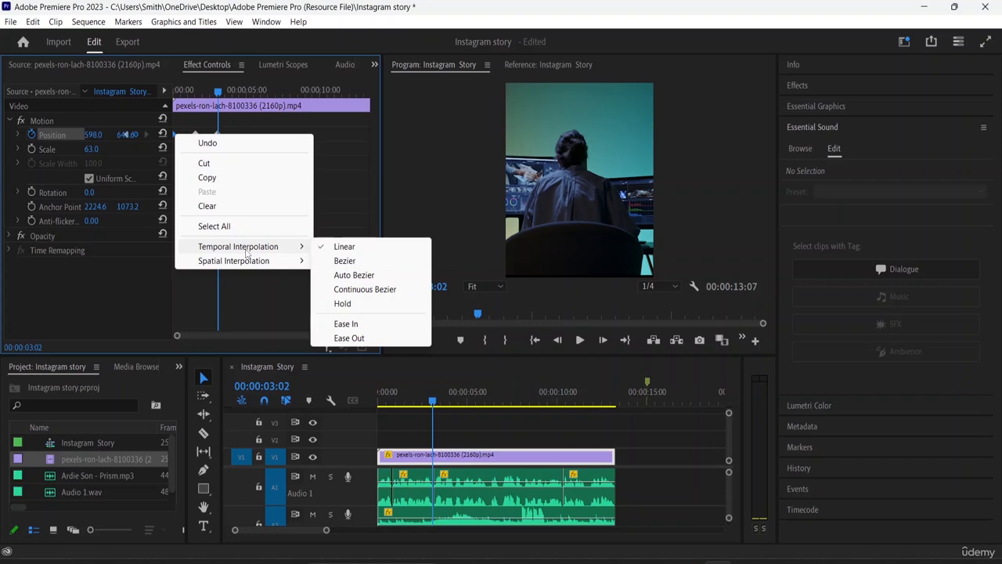
pyautogui.click(348, 337)
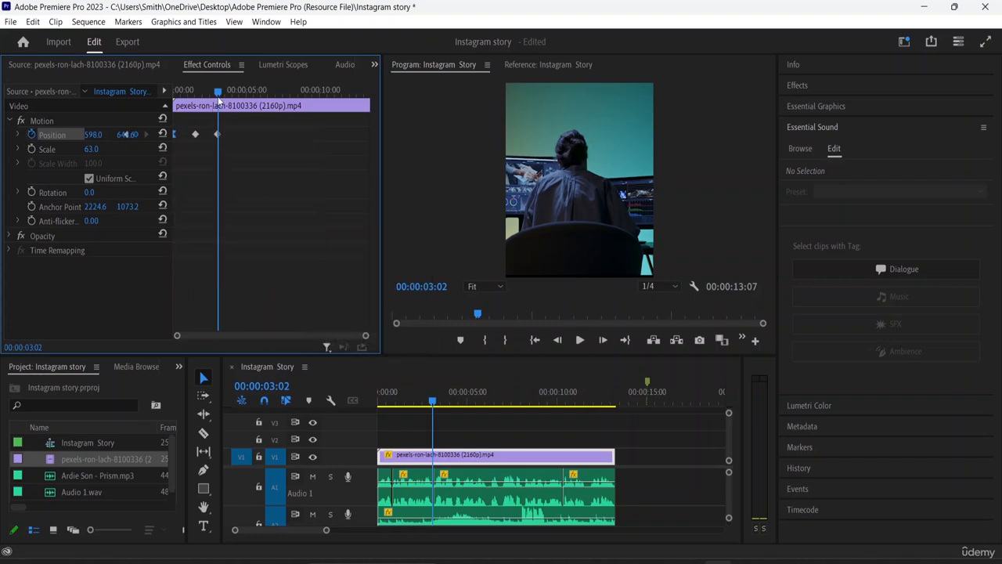
pyautogui.moveTo(218, 93); pyautogui.dragTo(156, 89)
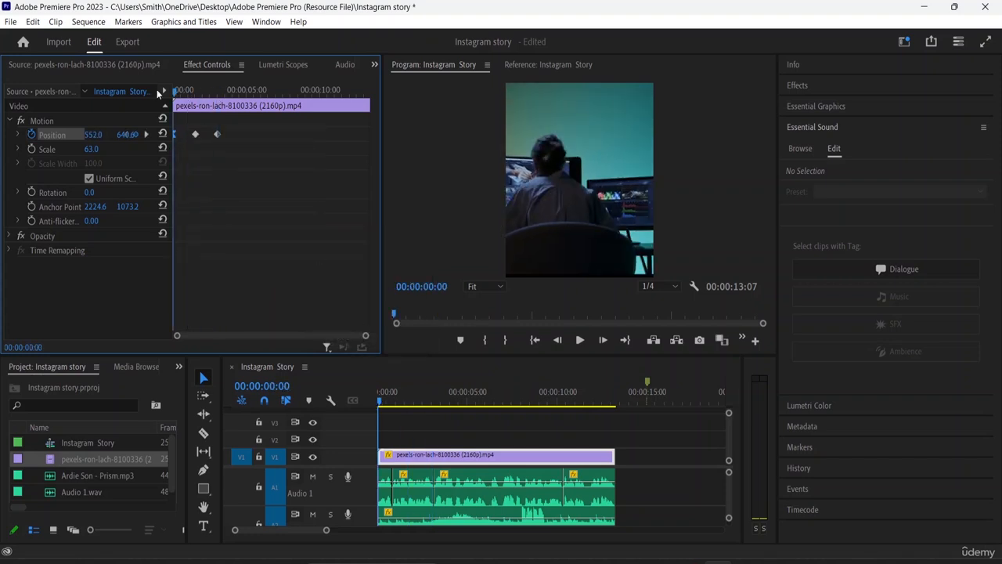
pyautogui.rightClick(195, 135)
pyautogui.moveTo(305, 247)
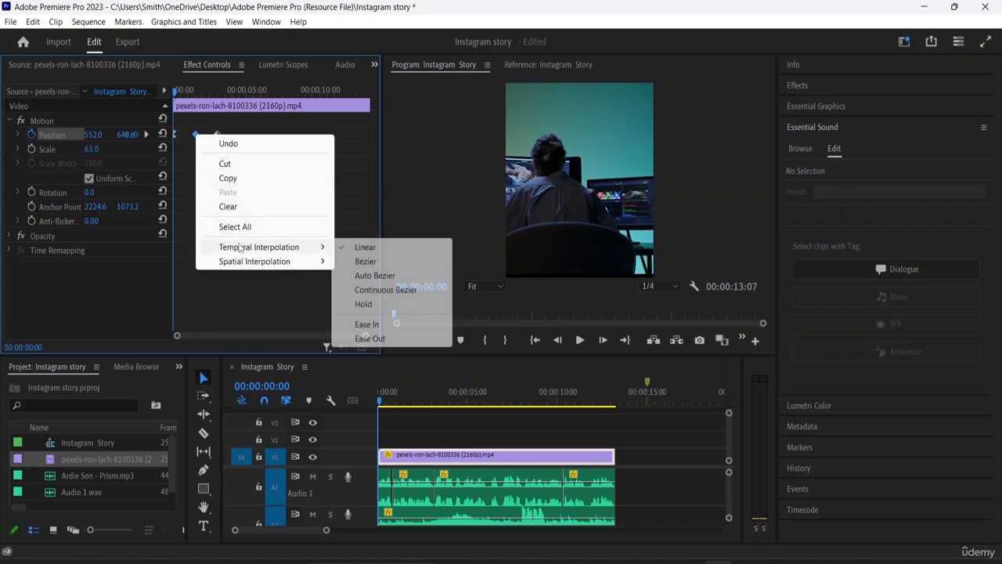
pyautogui.click(367, 324)
# Step: Apply temporal Ease Out to the third Position keyframe near 3 seconds
pyautogui.click(191, 91)
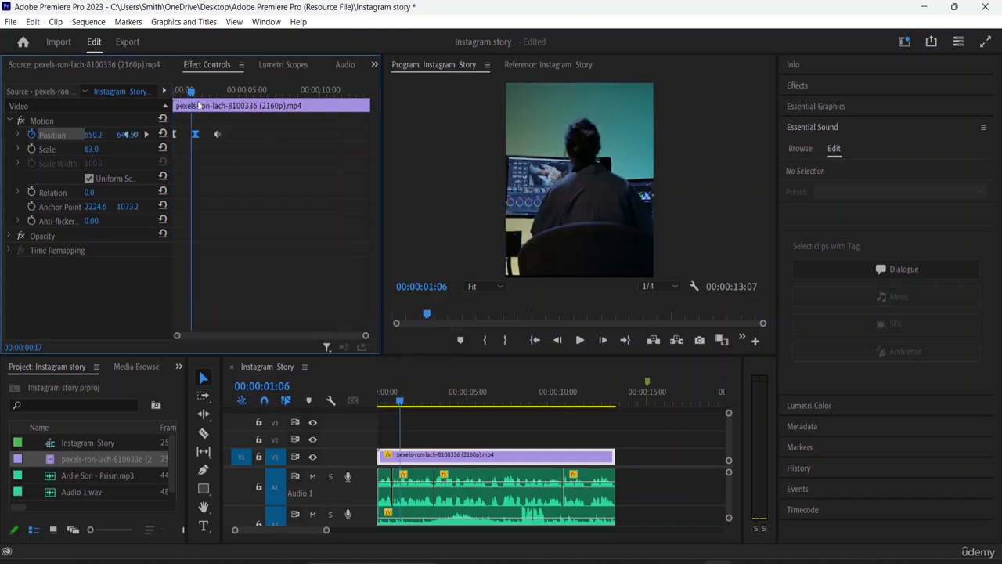
pyautogui.click(217, 91)
pyautogui.rightClick(220, 133)
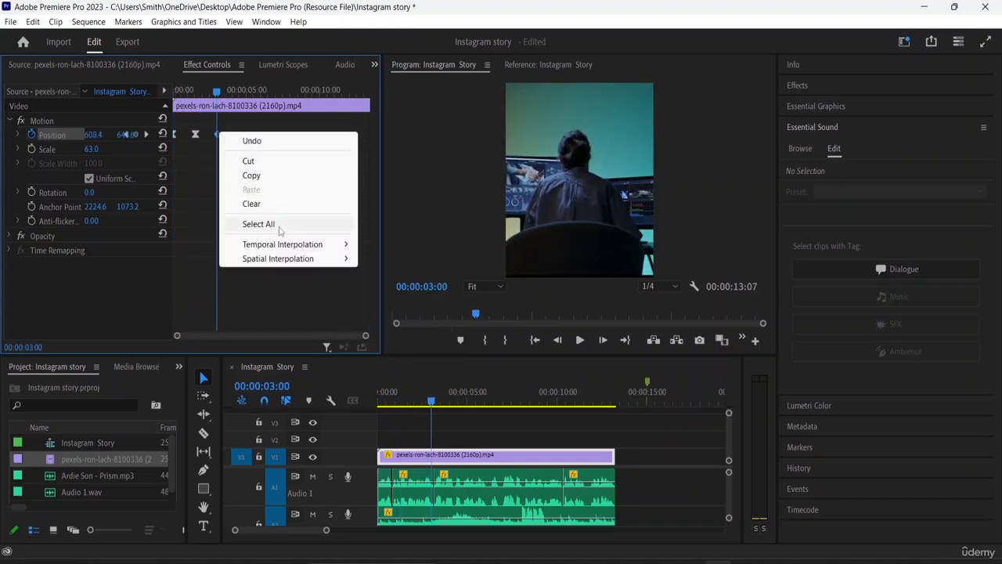
pyautogui.moveTo(305, 244)
pyautogui.click(436, 337)
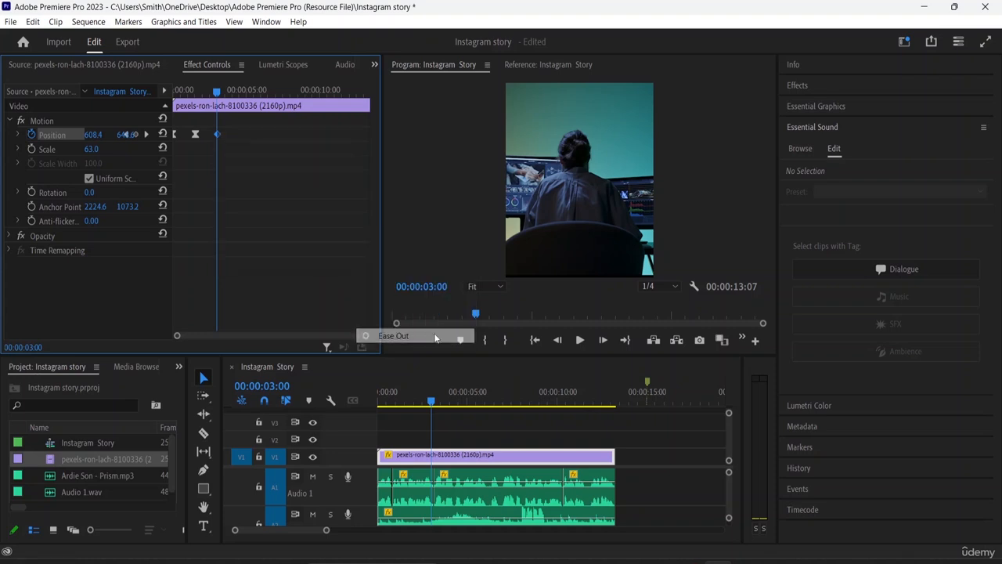
# Step: Play the sequence from the start to check the eased position animation
pyautogui.press('Home')
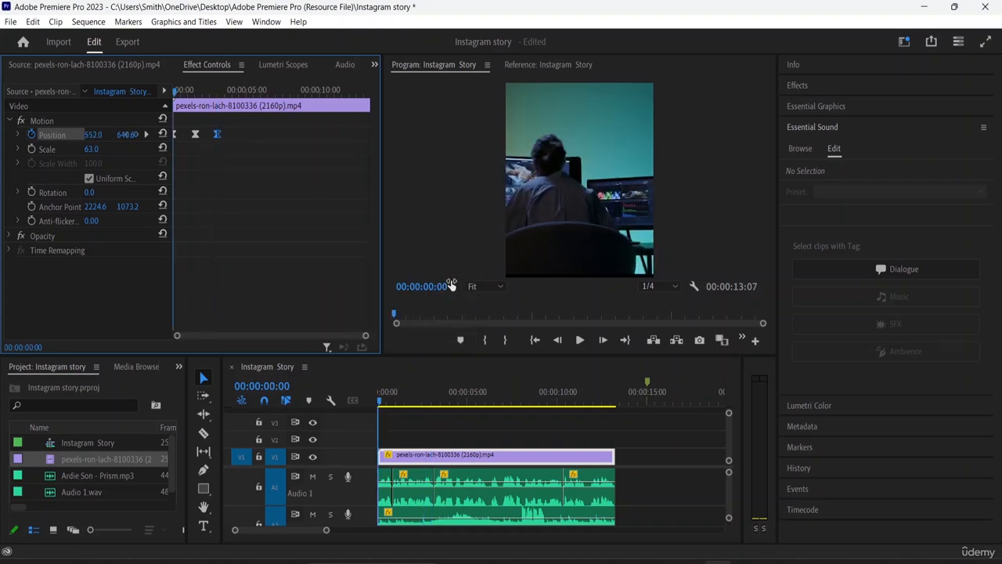
pyautogui.press('space')
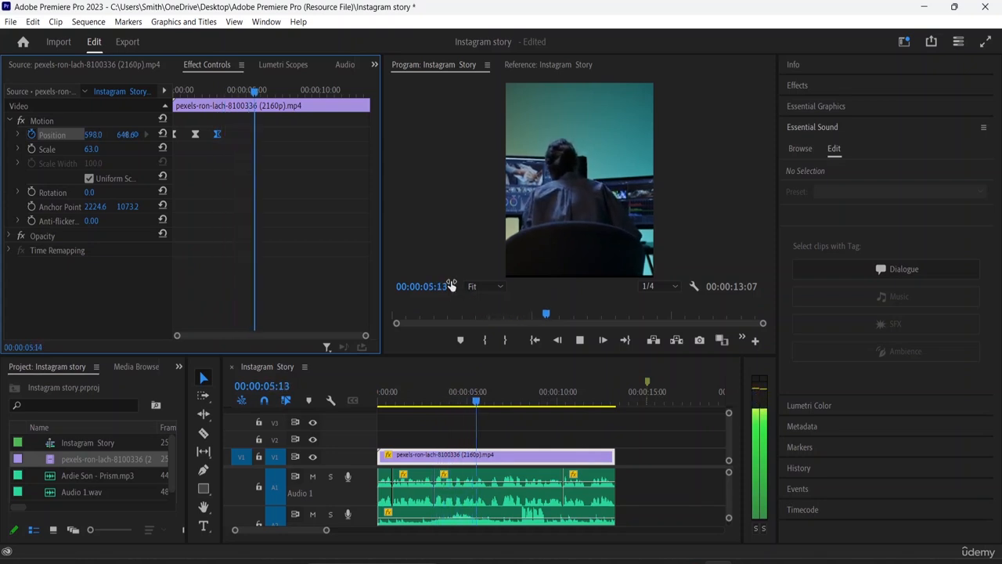
pyautogui.press('space')
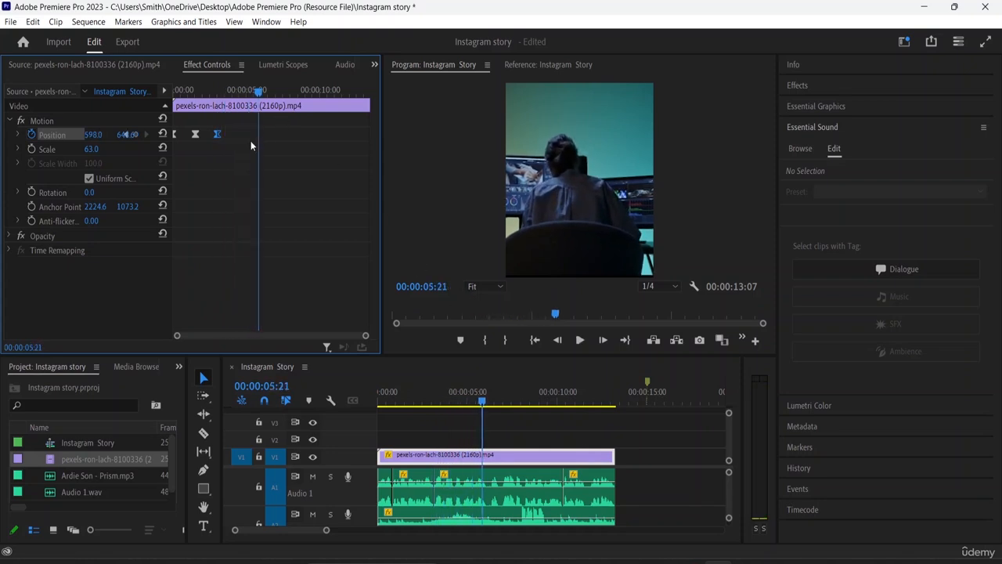
# Step: Space out the Position keyframes, placing the first just after the clip start, the second near 2.7 seconds and the third at about 5 seconds
pyautogui.moveTo(217, 135); pyautogui.dragTo(177, 132)
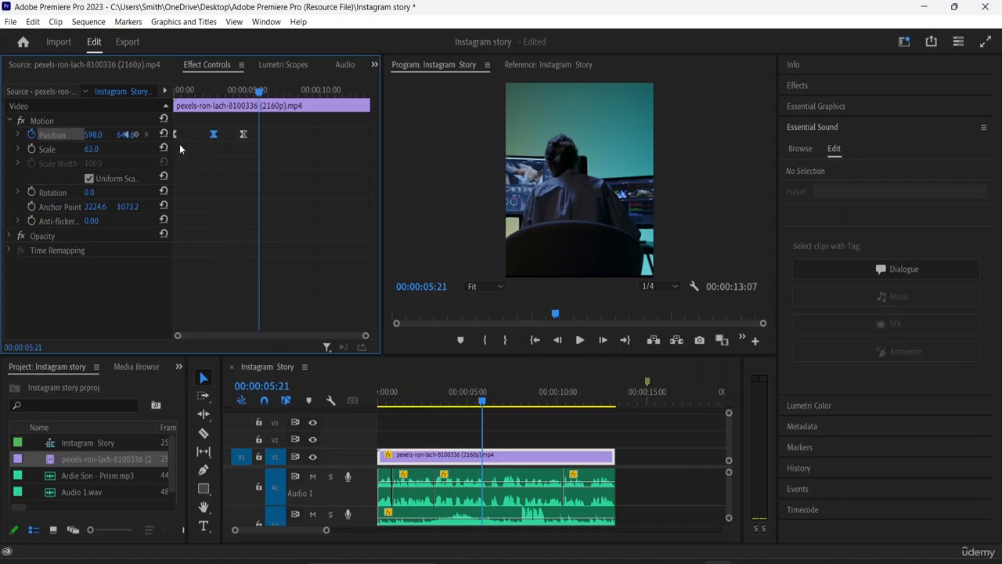
pyautogui.click(175, 133)
pyautogui.moveTo(176, 134); pyautogui.dragTo(177, 134)
pyautogui.moveTo(243, 135); pyautogui.dragTo(249, 134)
# Step: Return to the sequence start and play back the slower, retimed position animation
pyautogui.moveTo(259, 91); pyautogui.dragTo(165, 93)
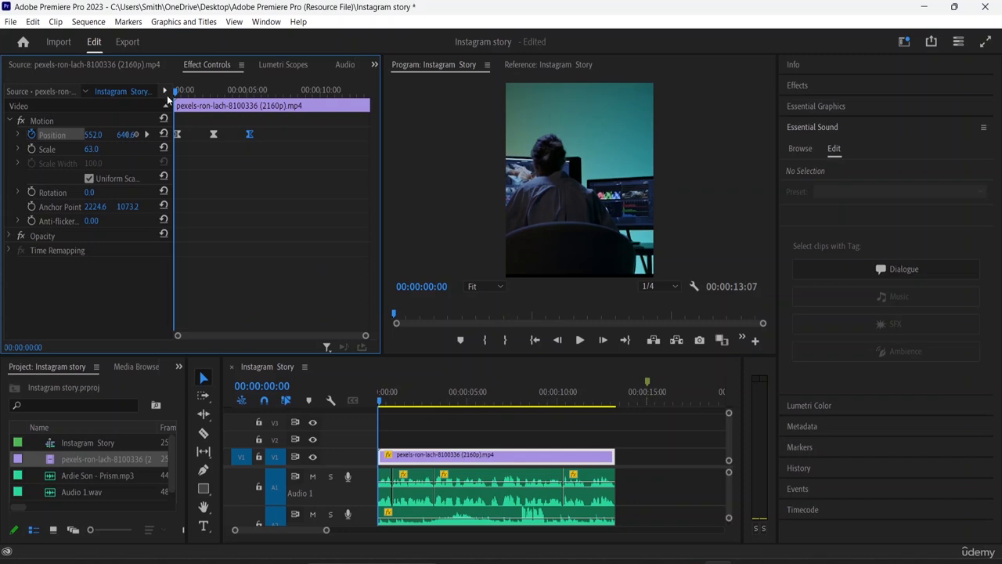
pyautogui.press('space')
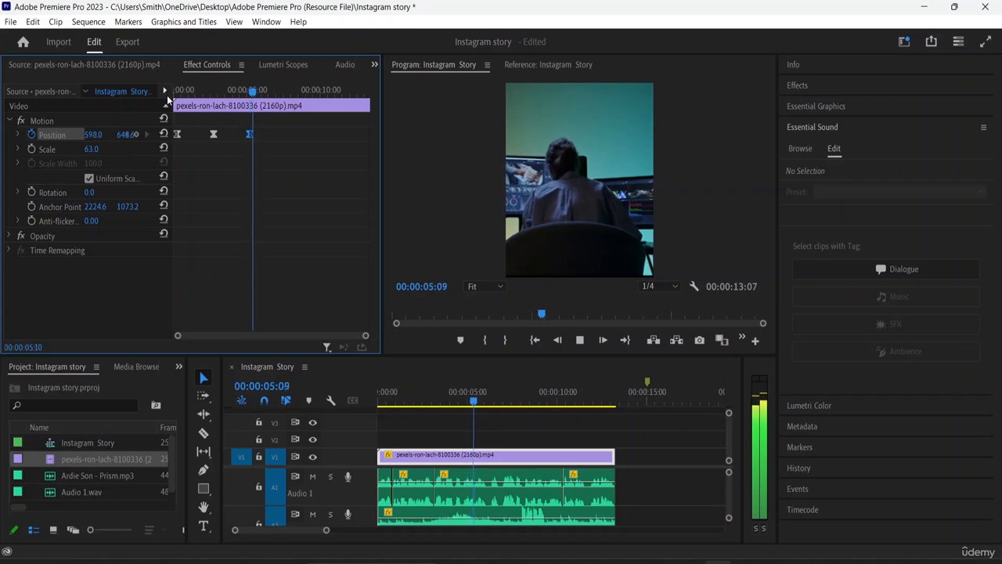
pyautogui.press('space')
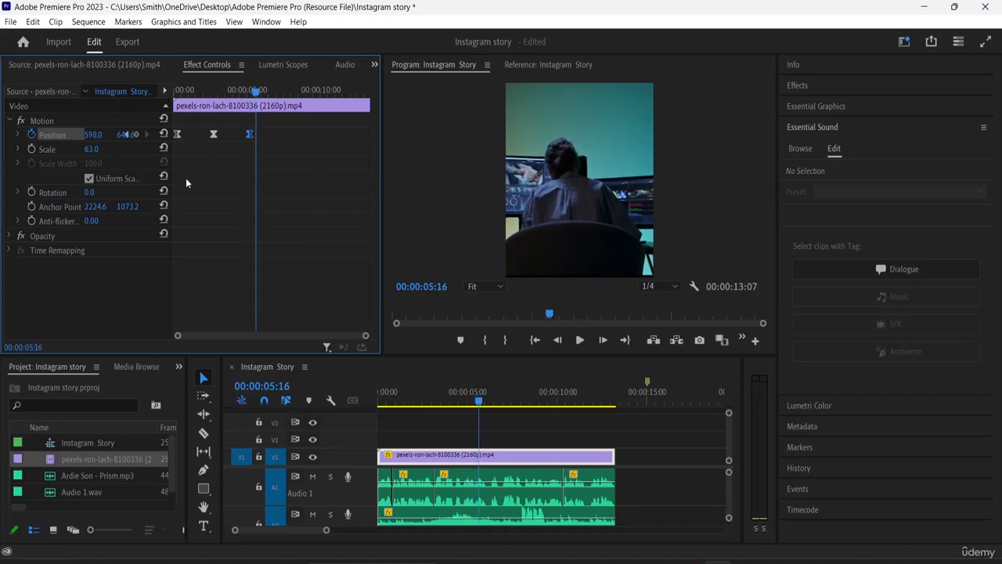
# Step: Return the playhead to the start of the sequence and activate the Type tool
pyautogui.moveTo(256, 91); pyautogui.dragTo(165, 101)
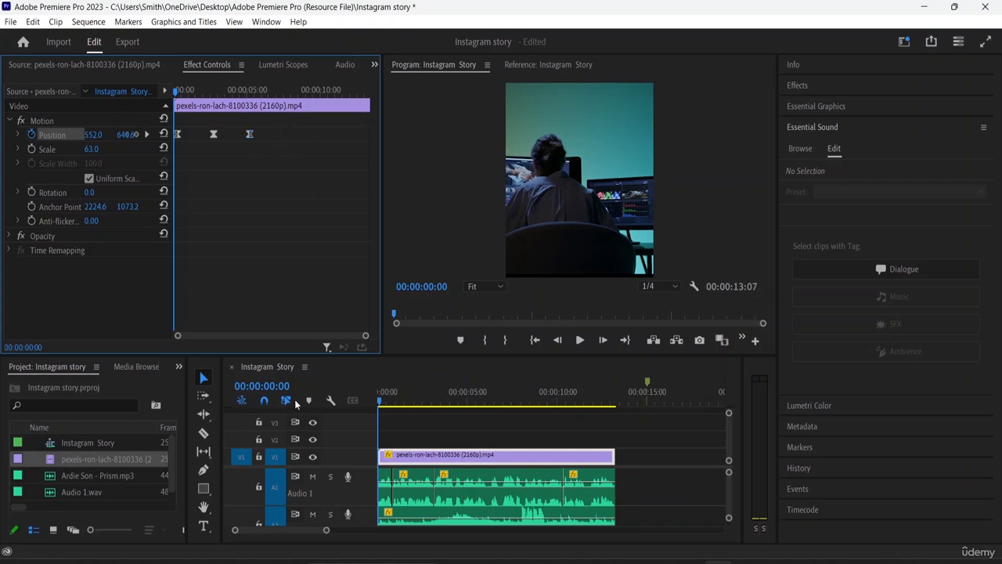
pyautogui.scroll(2, 428, 491)
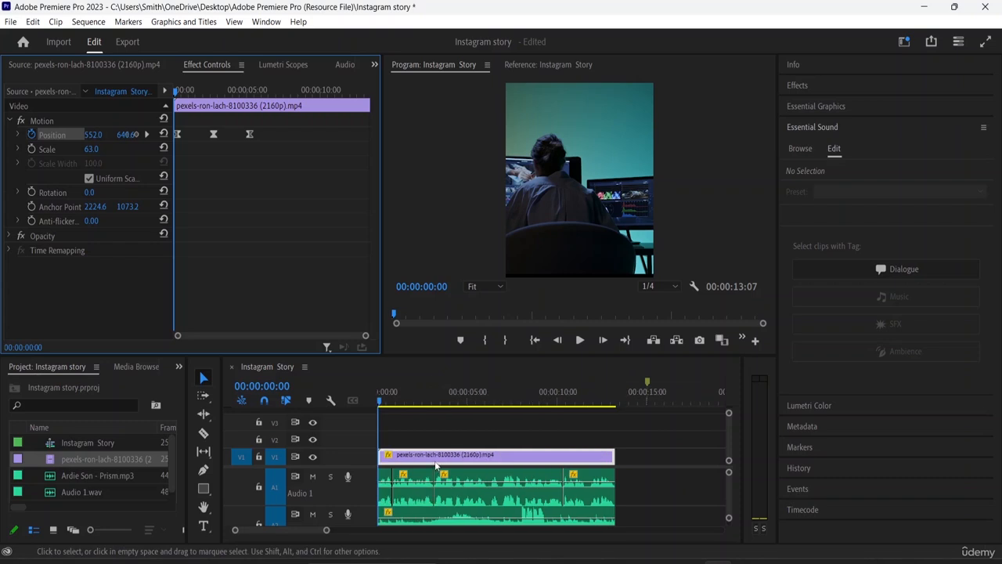
pyautogui.click(204, 526)
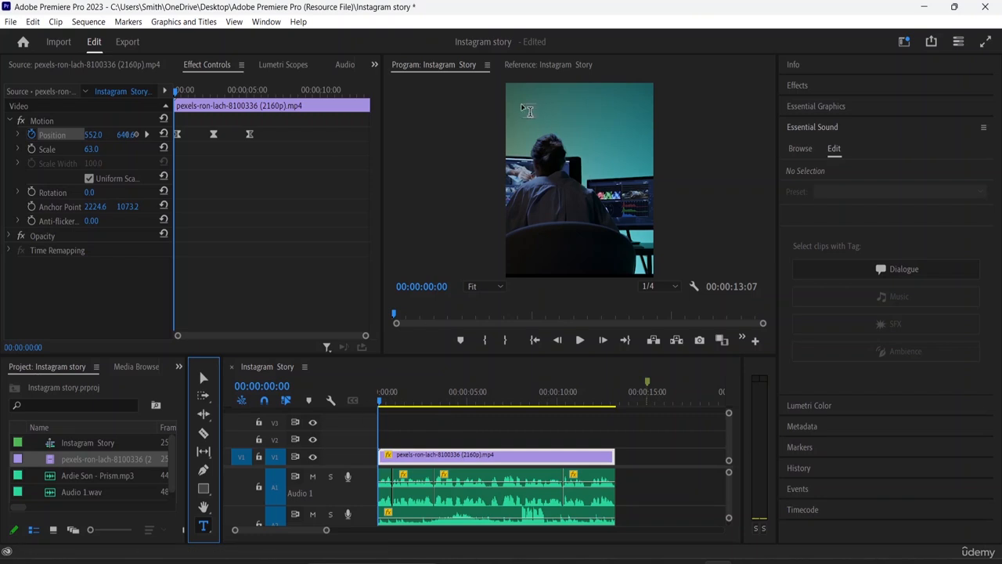
pyautogui.click(527, 181)
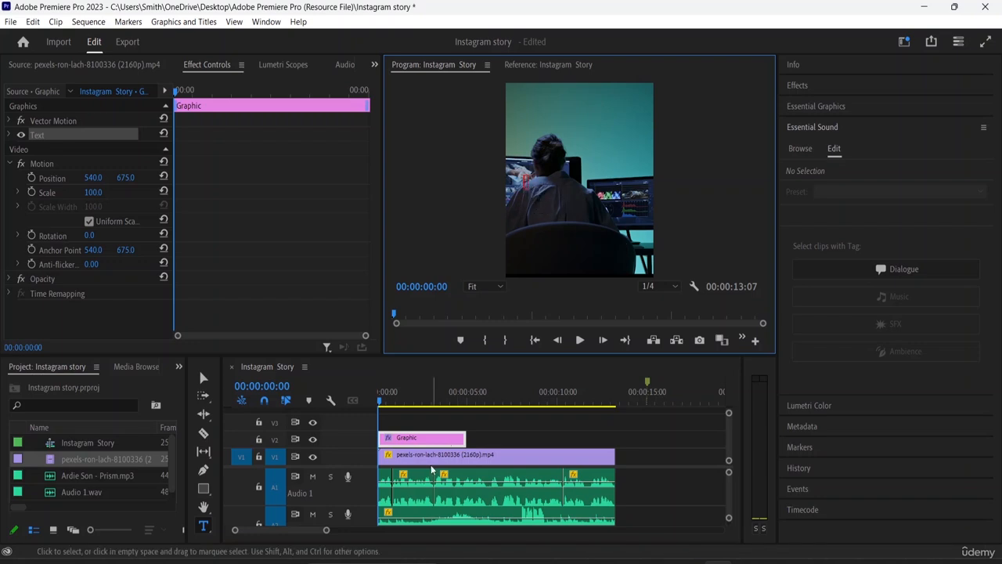
pyautogui.click(425, 437)
pyautogui.press('Delete')
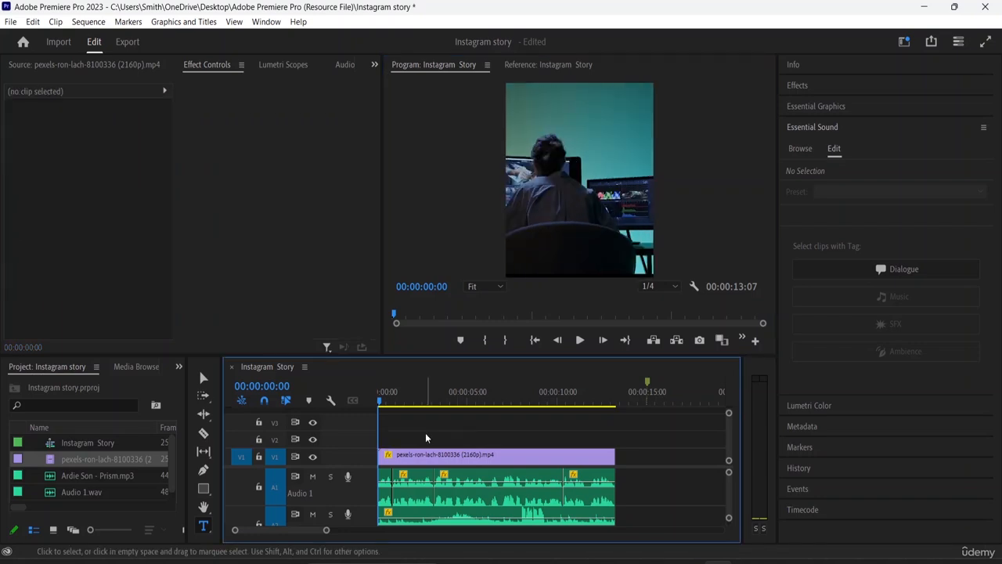
# Step: Draw a text box across the lower half of the frame and enter UI UX, DESIGNING and TUTORIAL on three lines
pyautogui.click(522, 188)
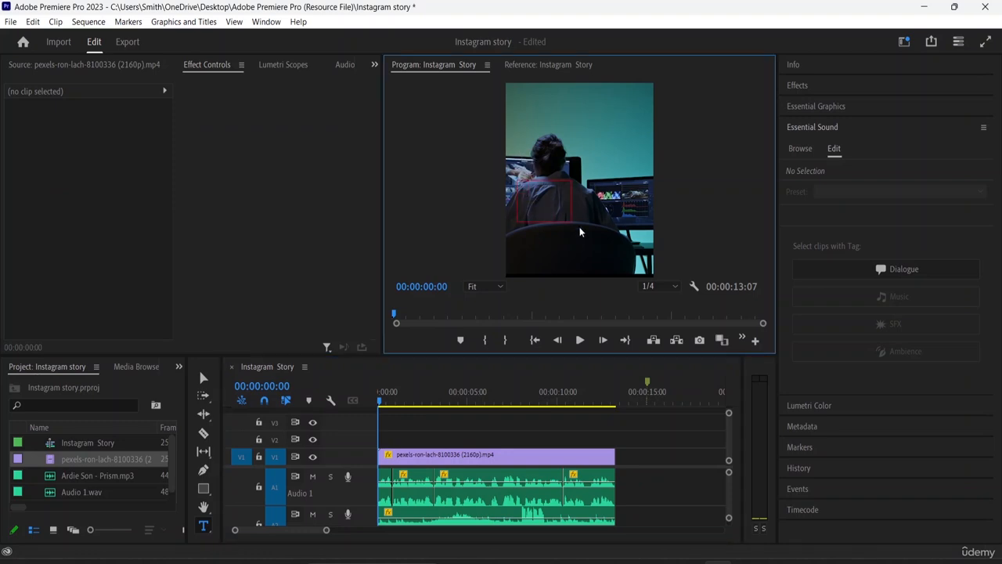
pyautogui.moveTo(579, 232); pyautogui.dragTo(642, 262)
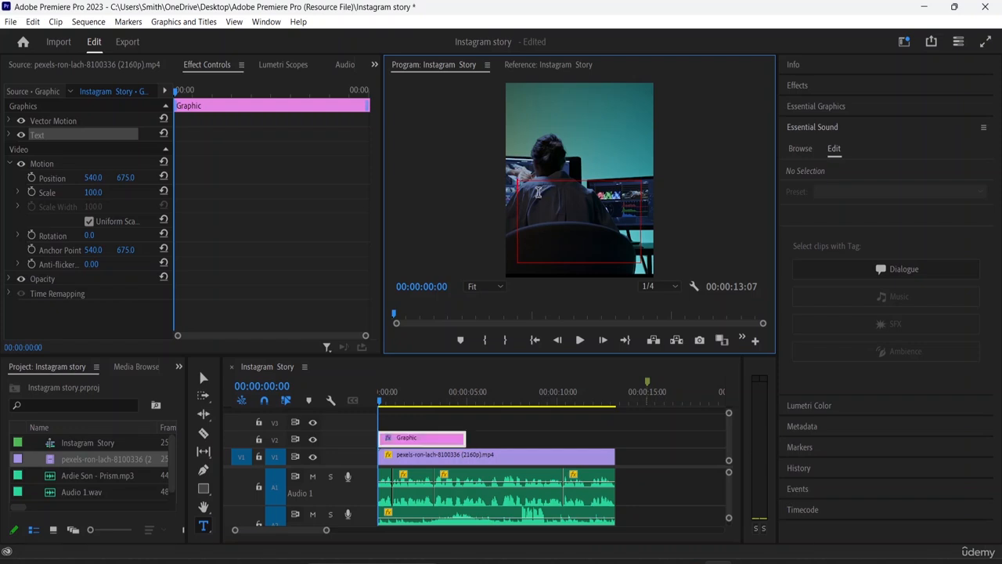
pyautogui.write('UI UX DESI')
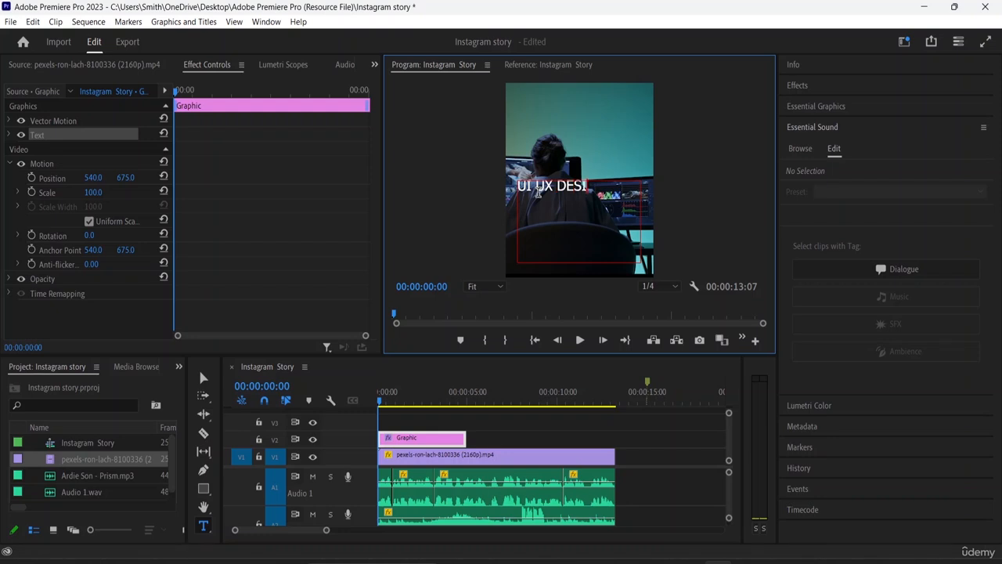
pyautogui.write('GNING')
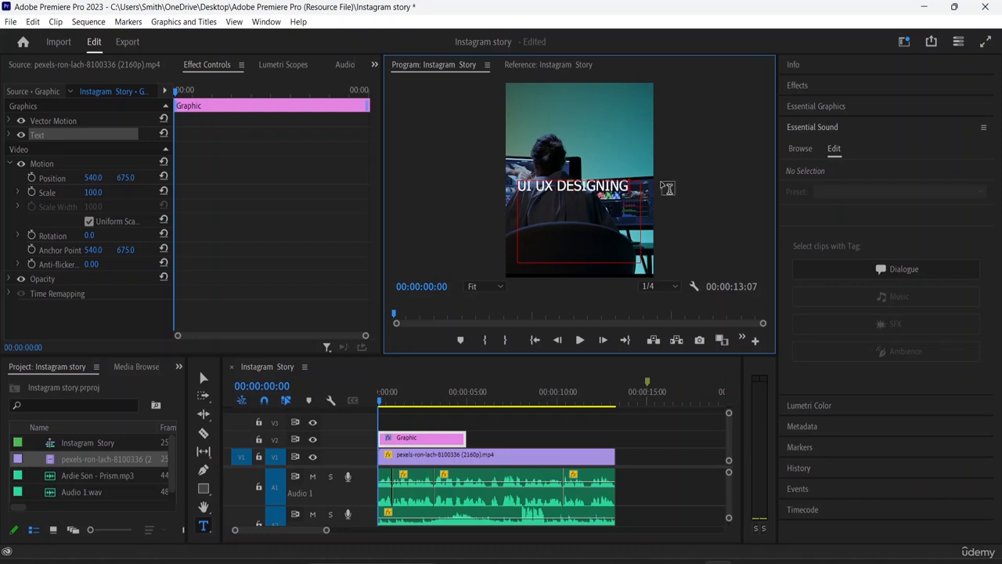
pyautogui.click(626, 180)
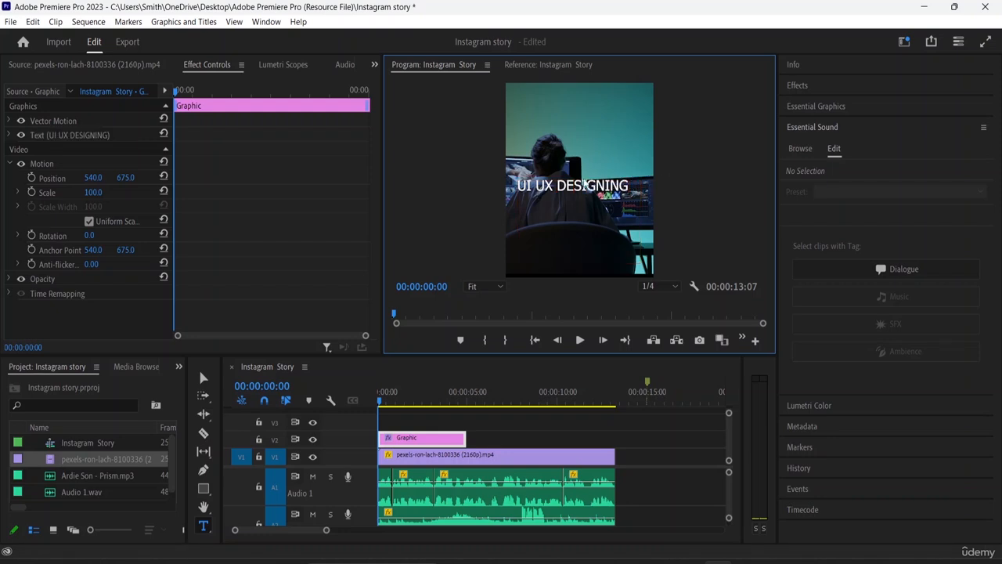
pyautogui.click(550, 185)
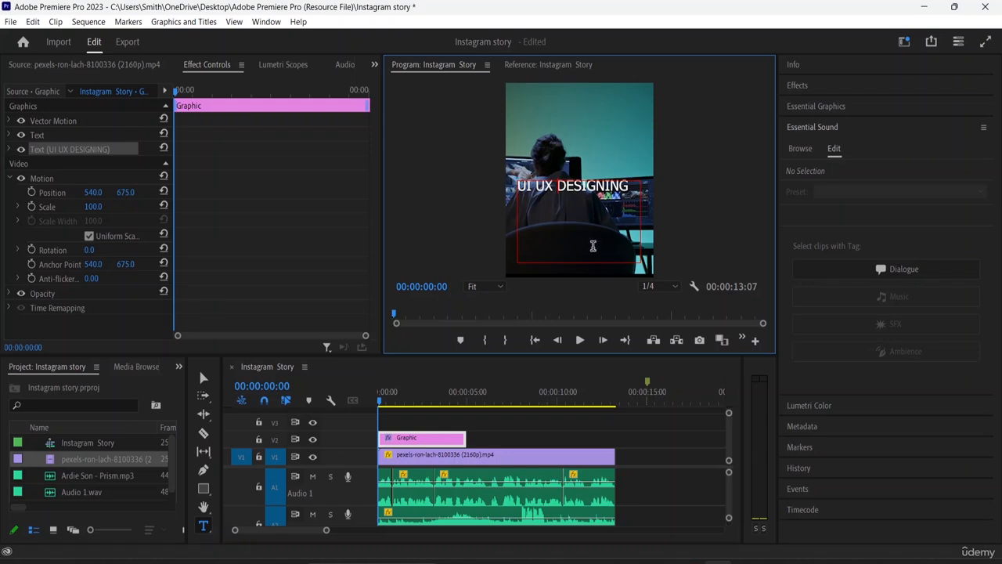
pyautogui.press('Return')
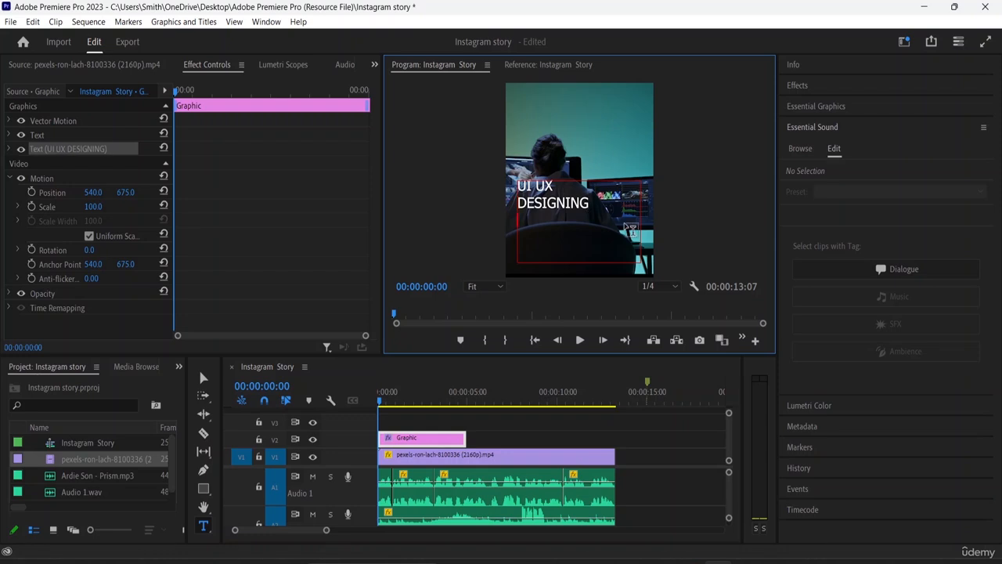
pyautogui.write('TUTORIAL')
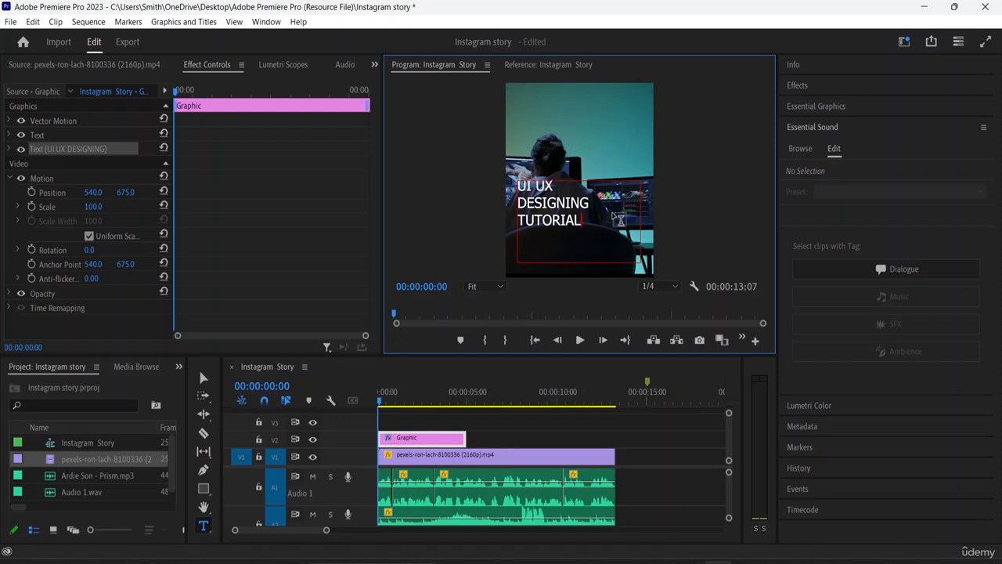
# Step: Select all of the title text and show its Essential Graphics settings
pyautogui.moveTo(581, 222); pyautogui.dragTo(509, 189)
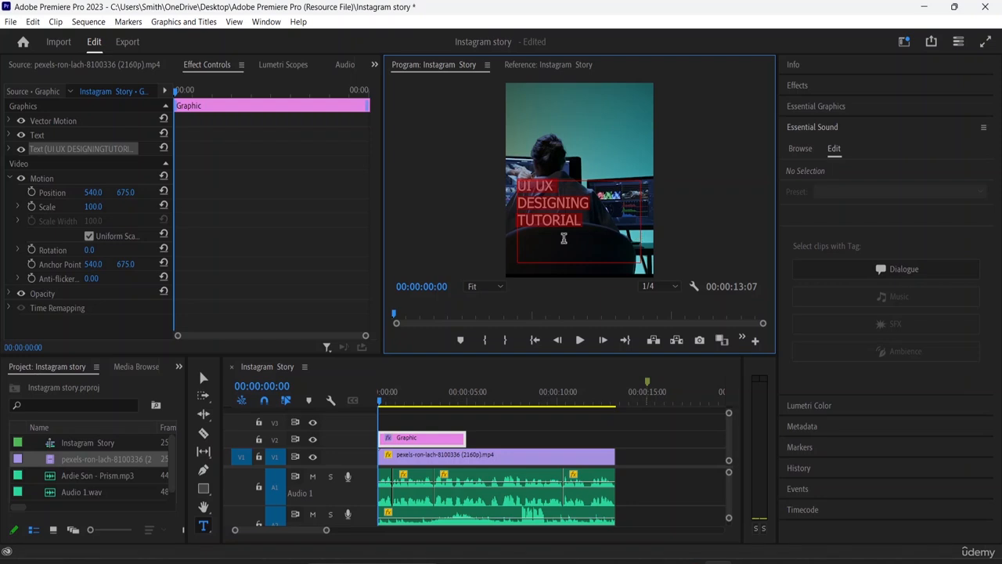
pyautogui.click(817, 104)
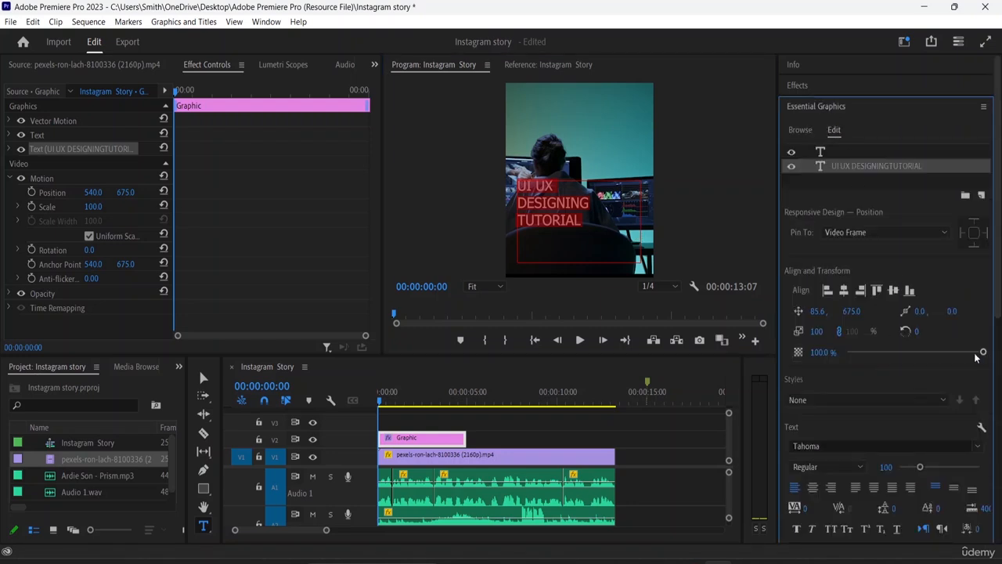
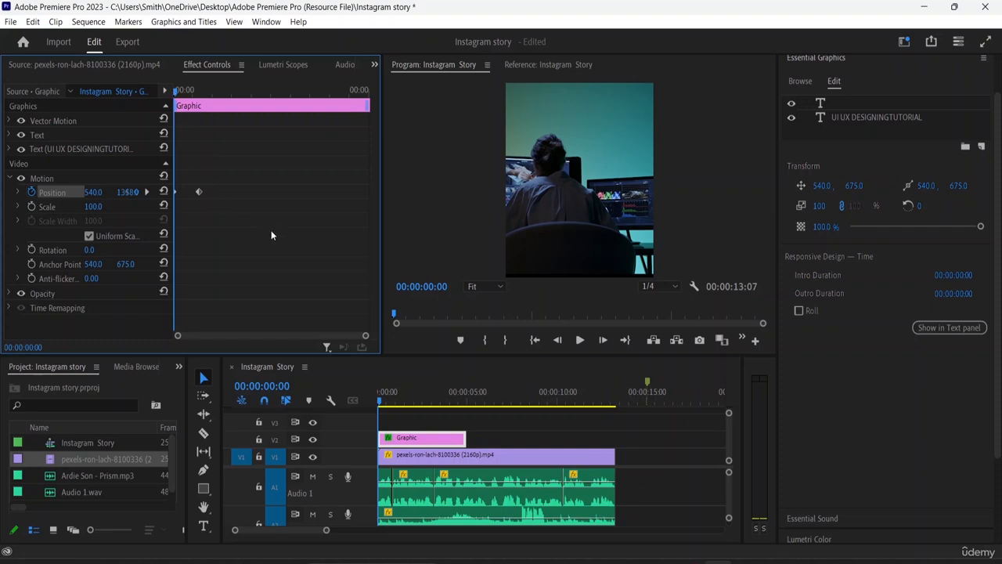
# Step: Play the title's slide-in and, at 00:00:02:07, add a Position keyframe with X 569 that moves the title above the frame
pyautogui.press('space')
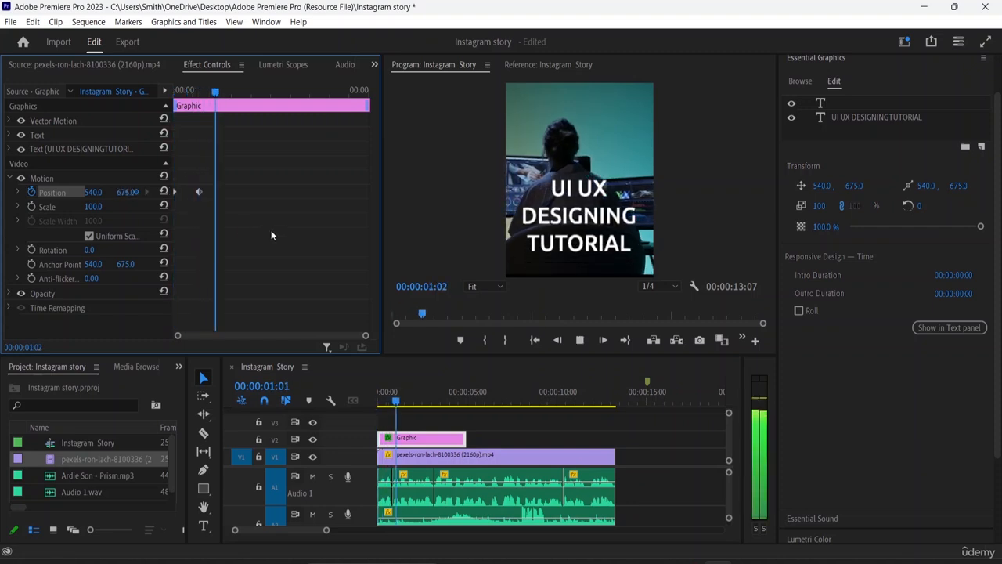
pyautogui.press('space')
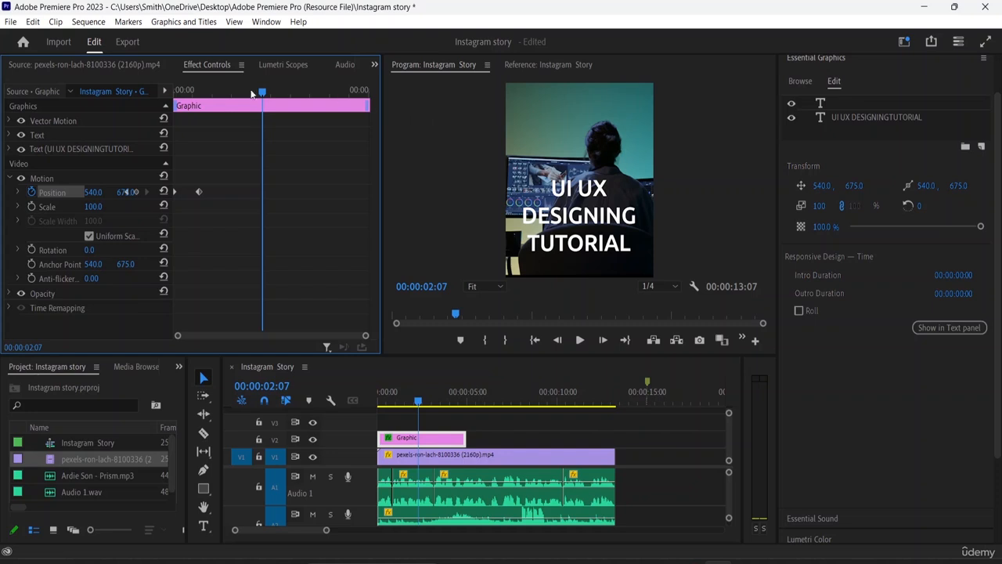
pyautogui.click(583, 224)
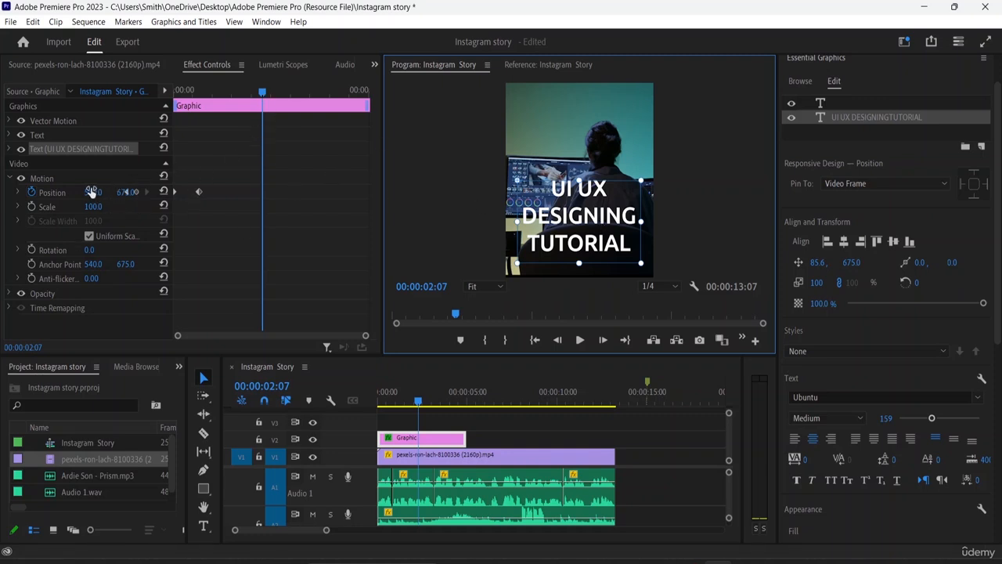
pyautogui.moveTo(92, 192); pyautogui.dragTo(127, 192)
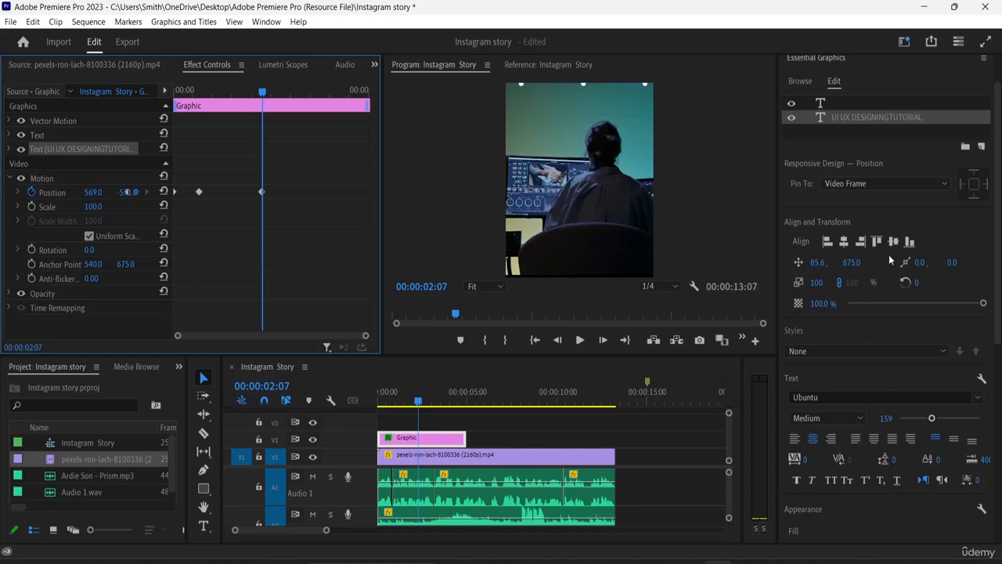
# Step: Play the sequence from the start to check the title's entrance and exit animation
pyautogui.moveTo(263, 87); pyautogui.dragTo(141, 93)
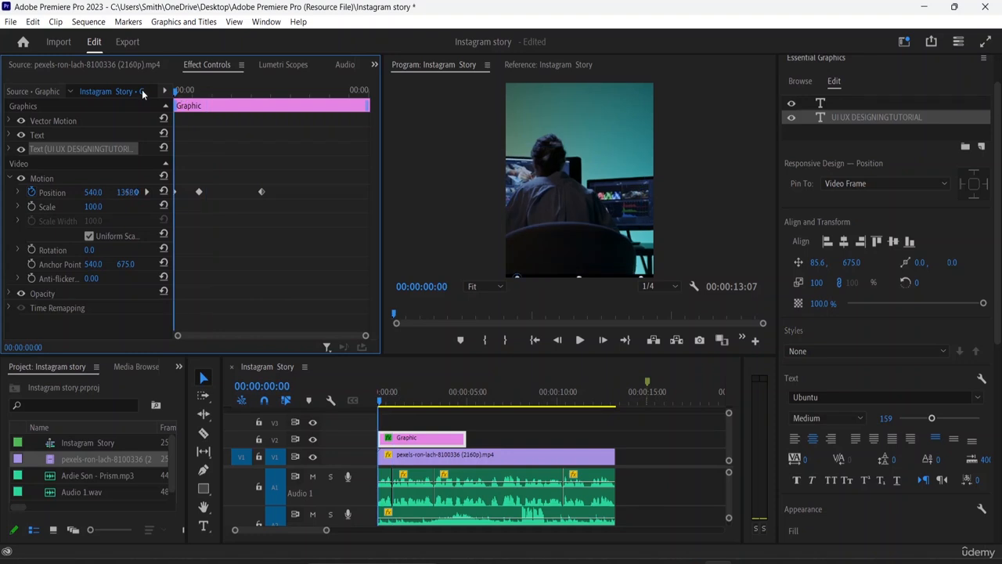
pyautogui.press('space')
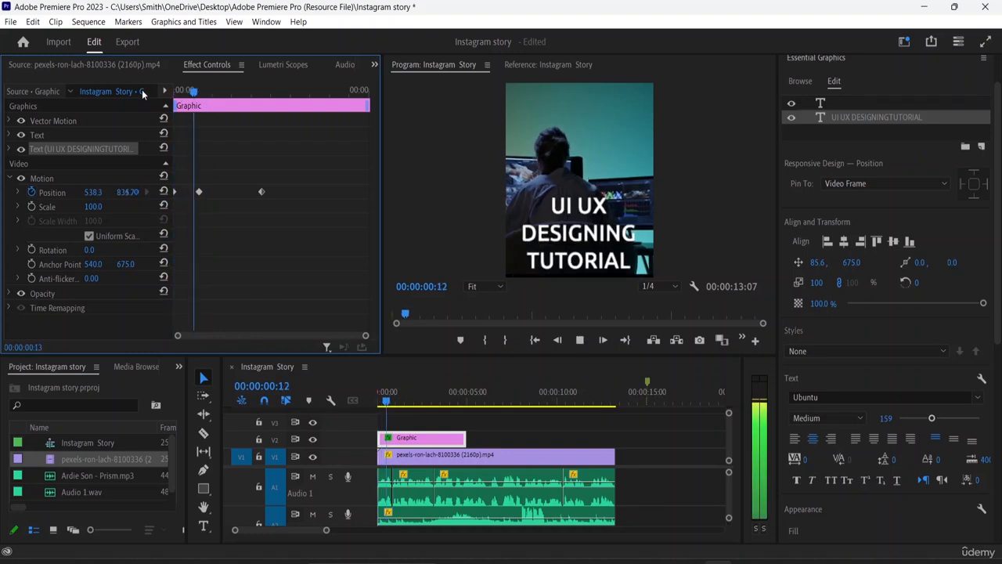
pyautogui.press('space')
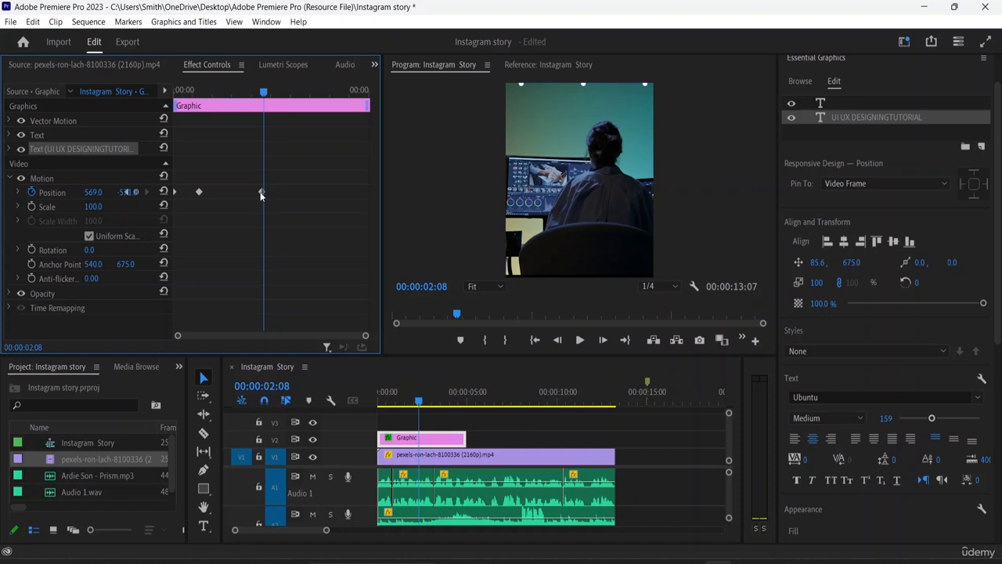
# Step: Move the title's exit keyframe to about 3.7 seconds and nudge the text layer to 71.6, 732.1 at 00:00:02:24
pyautogui.moveTo(261, 194); pyautogui.dragTo(320, 205)
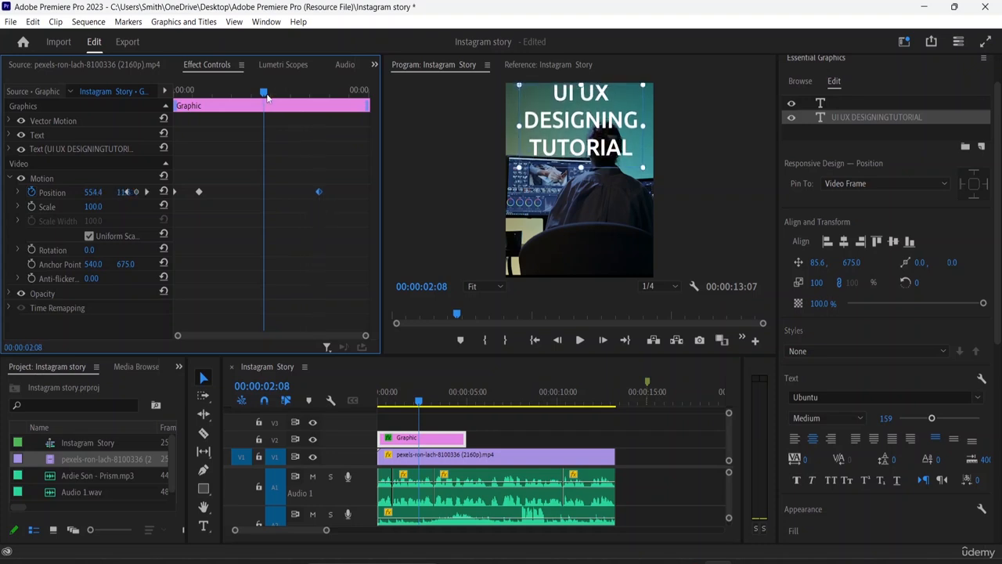
pyautogui.moveTo(264, 93); pyautogui.dragTo(288, 112)
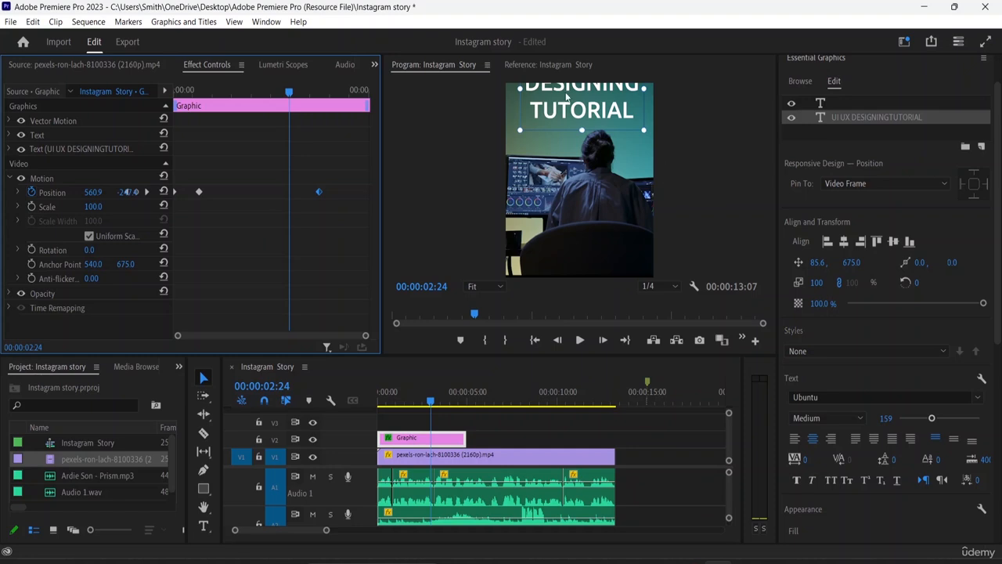
pyautogui.moveTo(569, 110)
pyautogui.mouseDown()
pyautogui.moveTo(569, 223)
pyautogui.moveTo(574, 120)
pyautogui.moveTo(565, 108)
pyautogui.mouseUp()
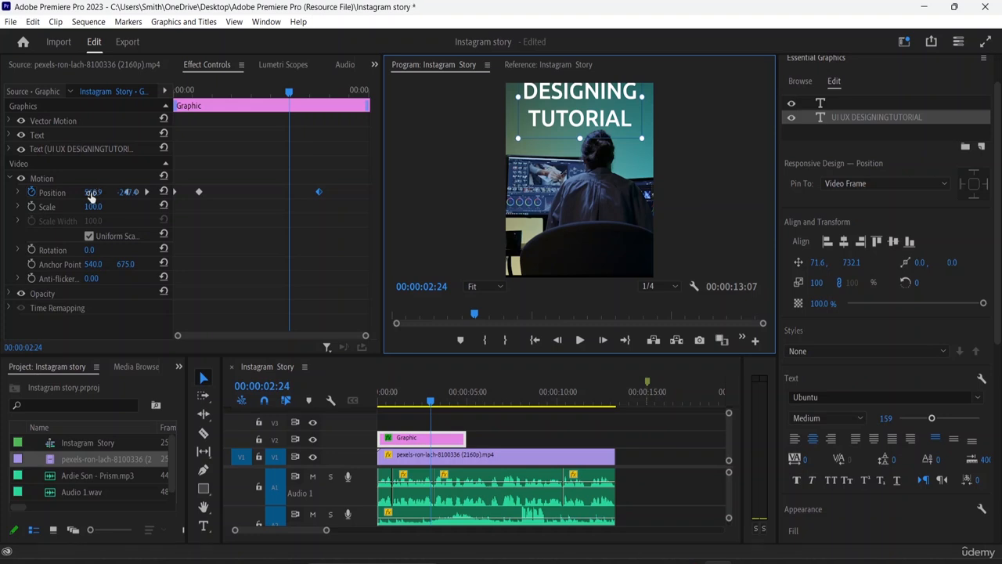
# Step: Add a Position keyframe at 00:00:02:24 with X 562.9, lowering the title back into the frame over the man's back
pyautogui.moveTo(91, 192); pyautogui.dragTo(63, 192)
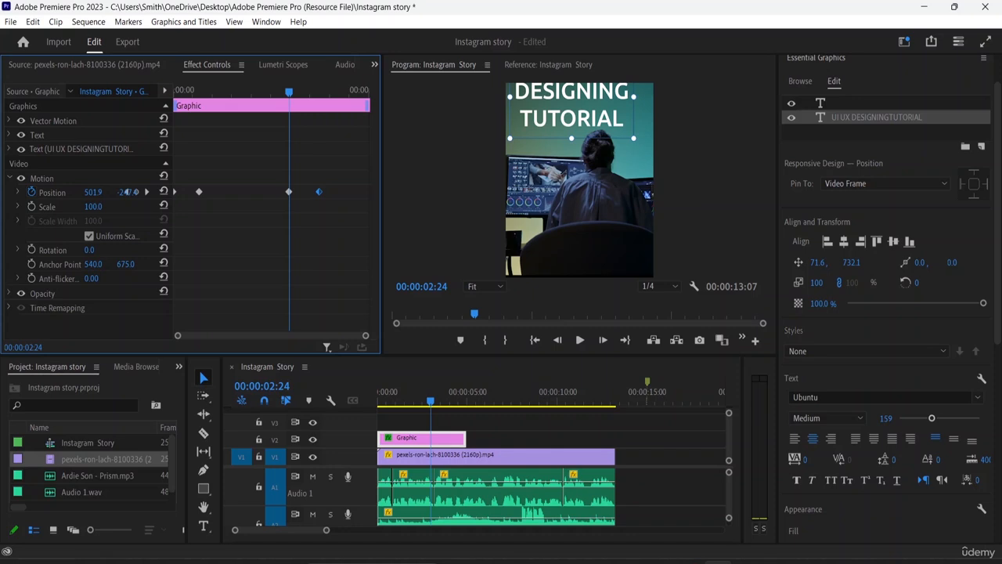
pyautogui.moveTo(93, 193); pyautogui.dragTo(135, 193)
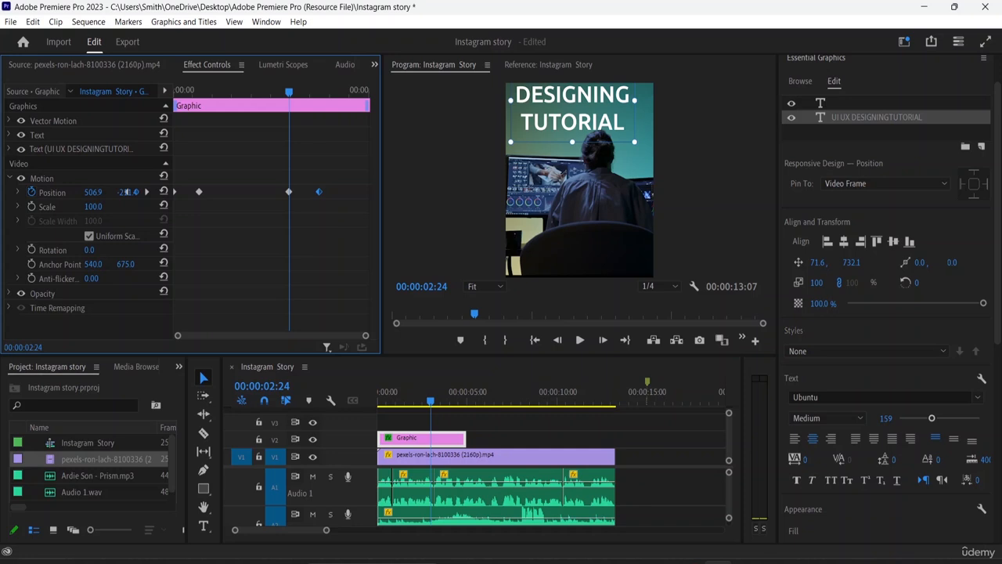
pyautogui.moveTo(127, 192); pyautogui.dragTo(126, 192)
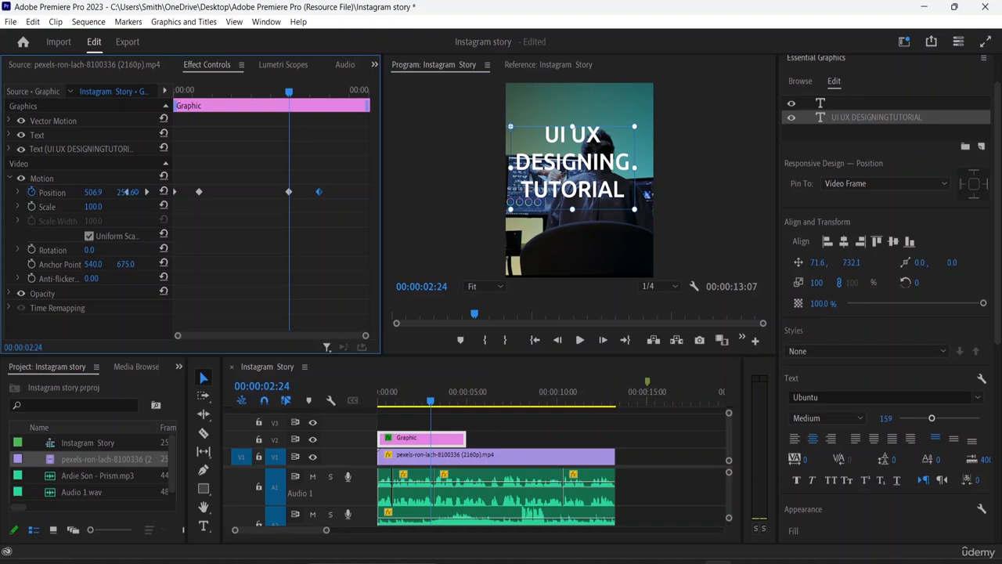
pyautogui.moveTo(127, 191); pyautogui.dragTo(126, 192)
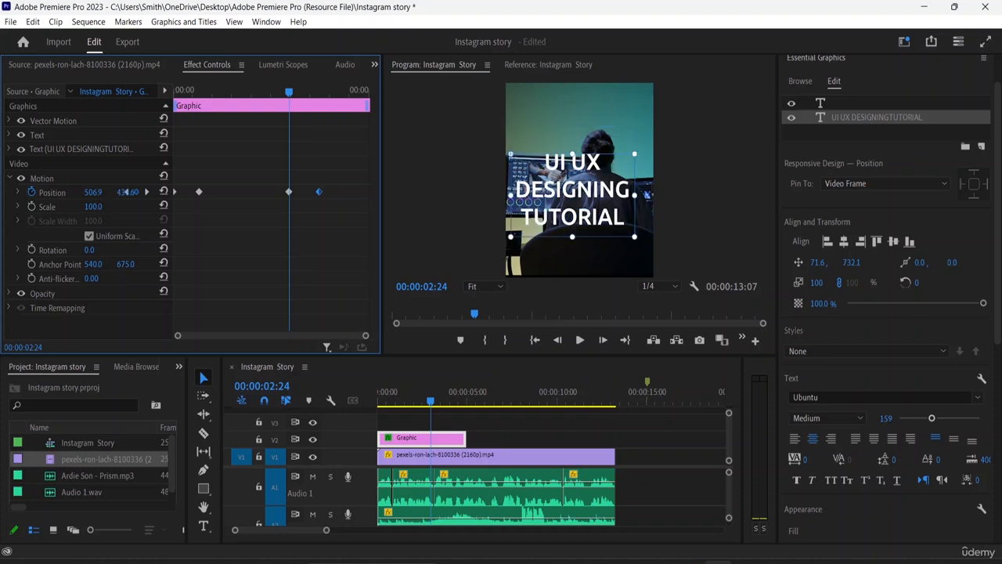
pyautogui.moveTo(93, 192); pyautogui.dragTo(93, 192)
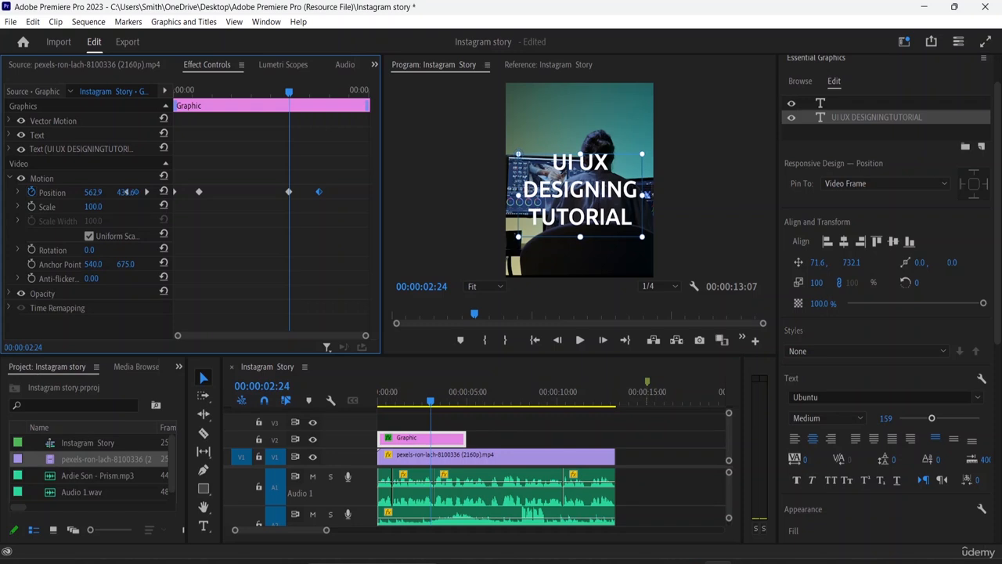
# Step: Play the sequence from the start to check the title holding in frame before it exits
pyautogui.moveTo(290, 93); pyautogui.dragTo(161, 117)
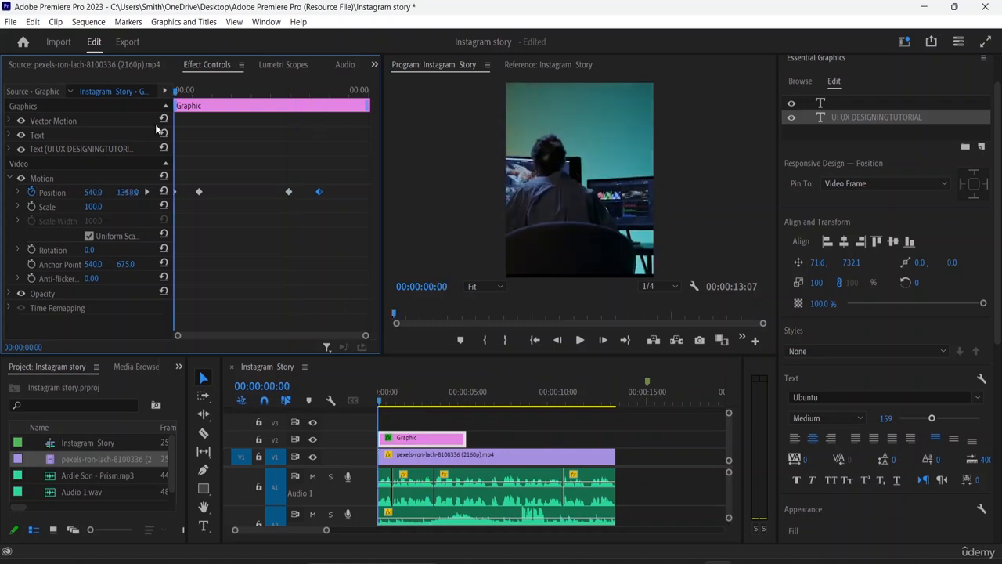
pyautogui.press('space')
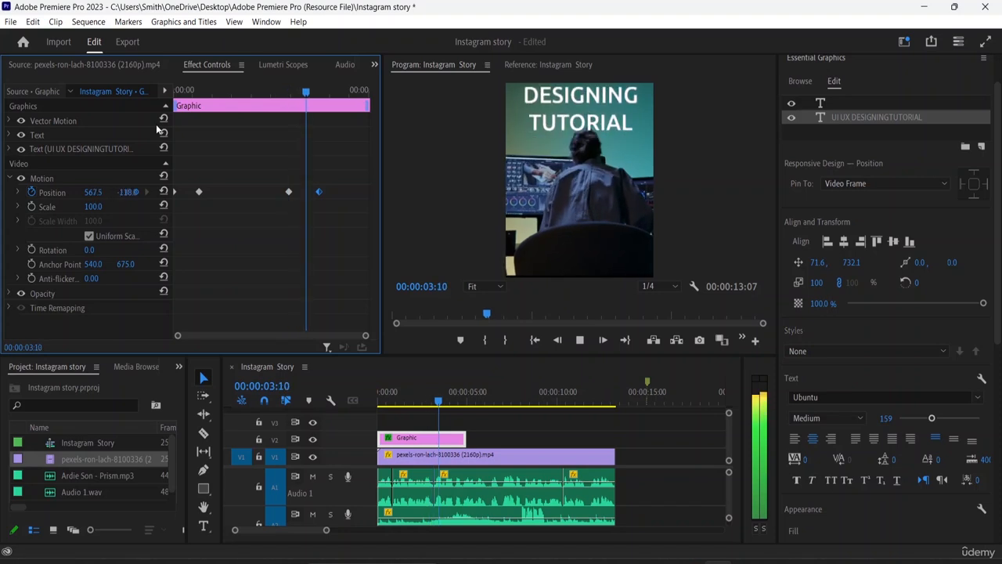
pyautogui.press('space')
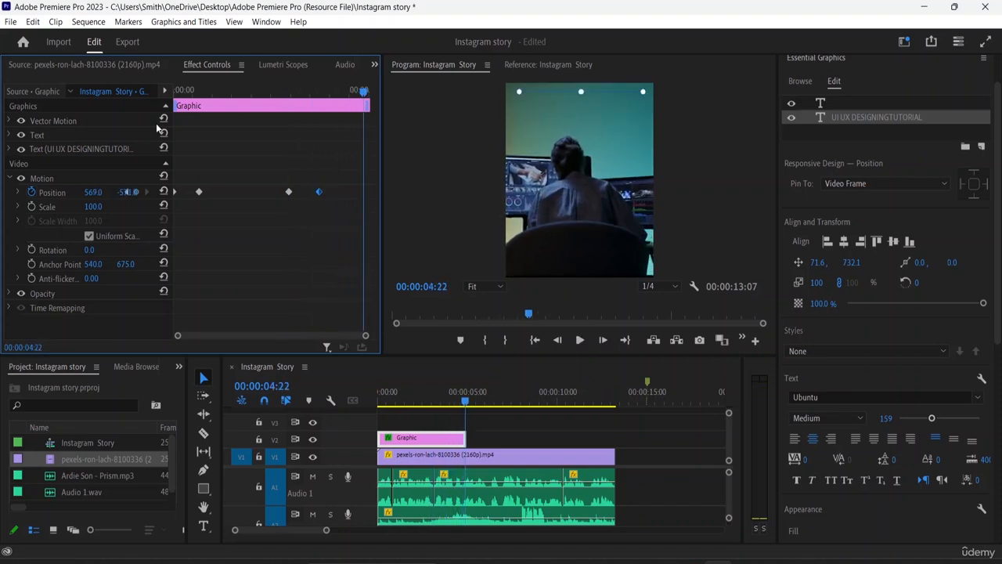
# Step: Set the title's last two Position keyframes to Ease Out for the exit's start and Ease In for its end
pyautogui.rightClick(290, 193)
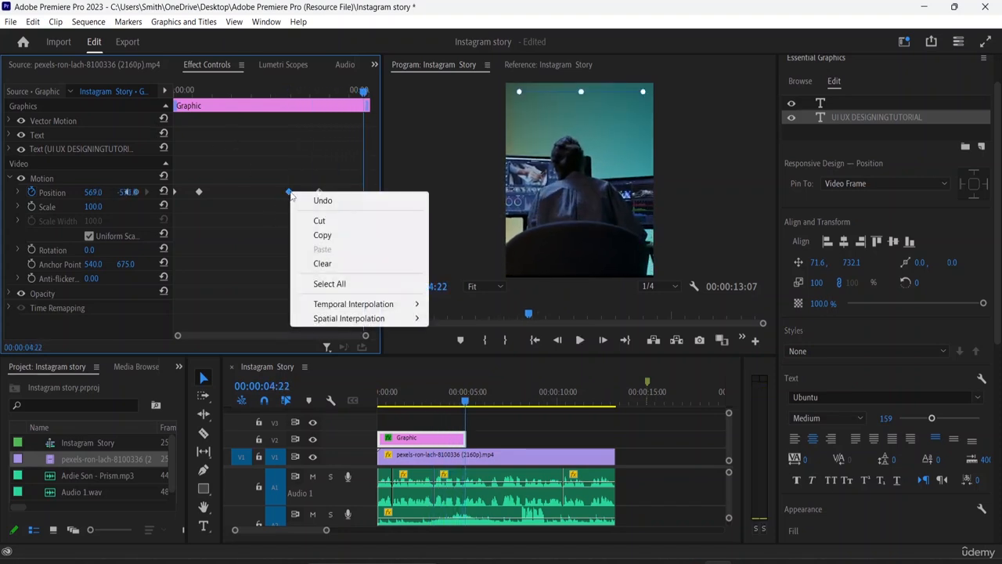
pyautogui.moveTo(350, 314)
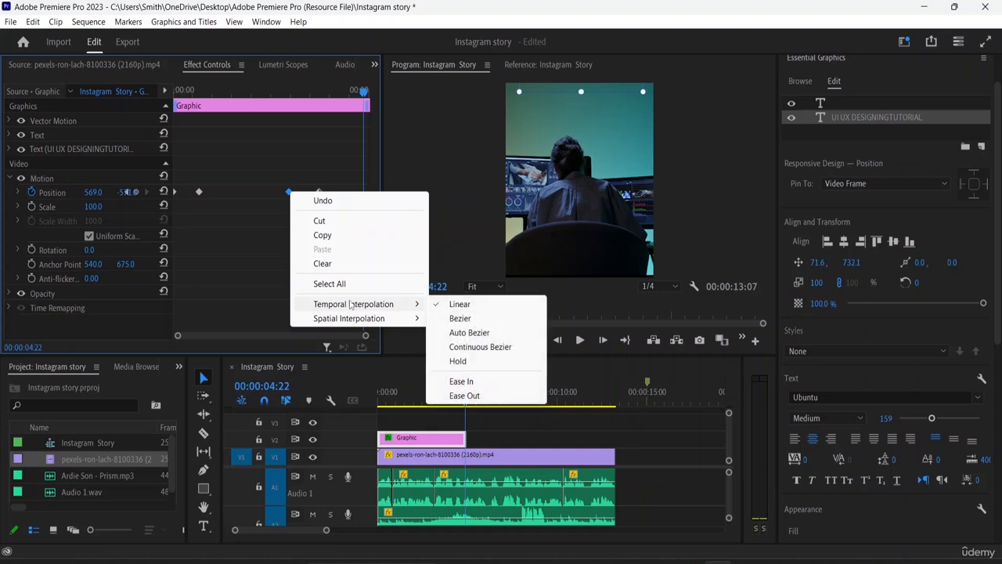
pyautogui.click(470, 396)
pyautogui.rightClick(321, 194)
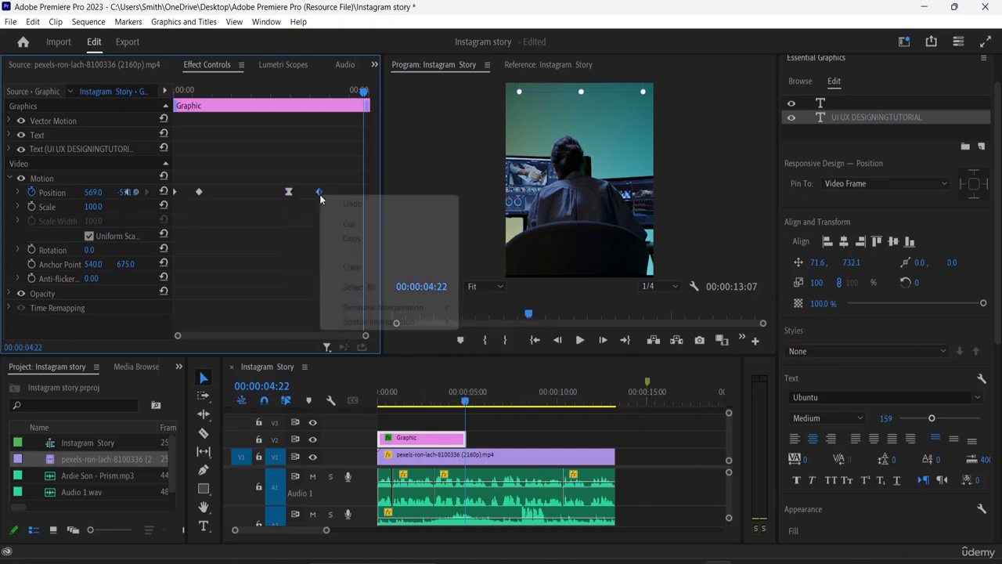
pyautogui.moveTo(409, 311)
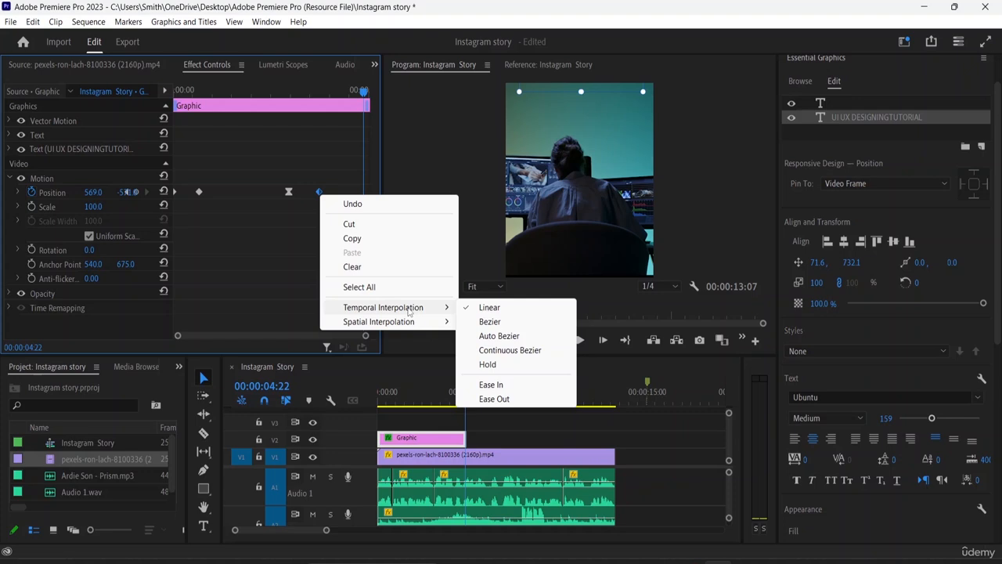
pyautogui.click(508, 386)
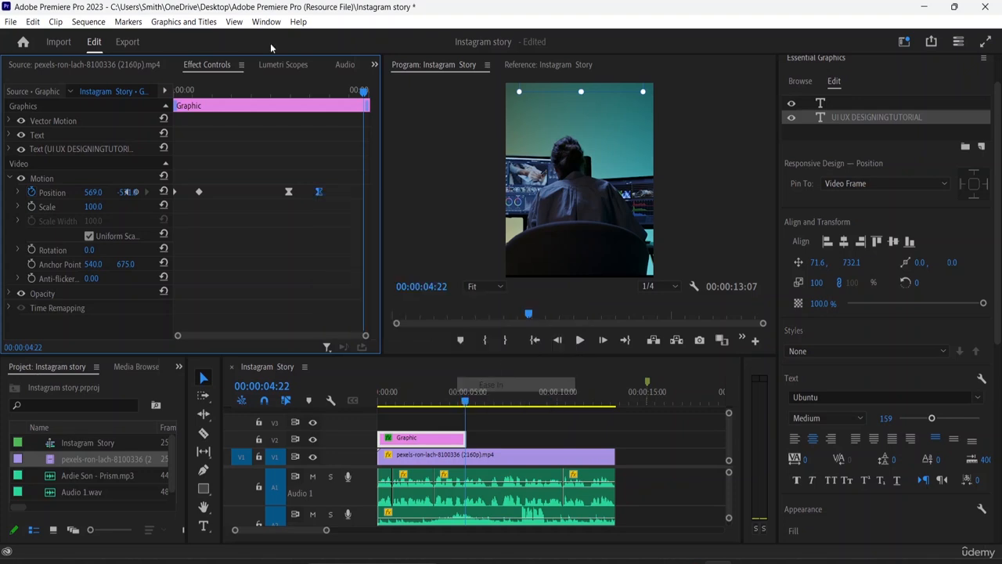
# Step: Smooth the title's entrance by applying Ease In to the second Position keyframe and Ease Out to the first
pyautogui.rightClick(201, 194)
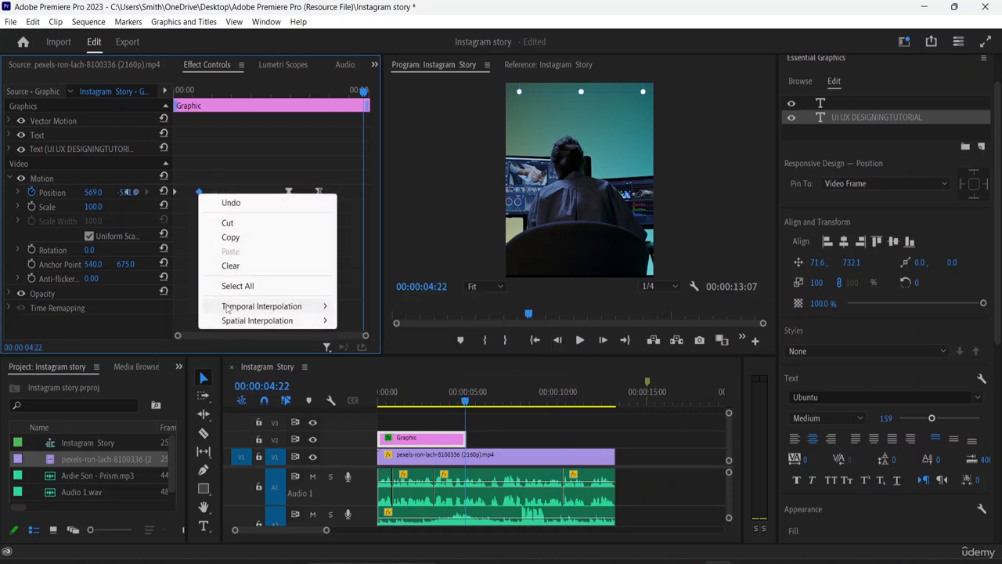
pyautogui.moveTo(313, 306)
pyautogui.click(371, 384)
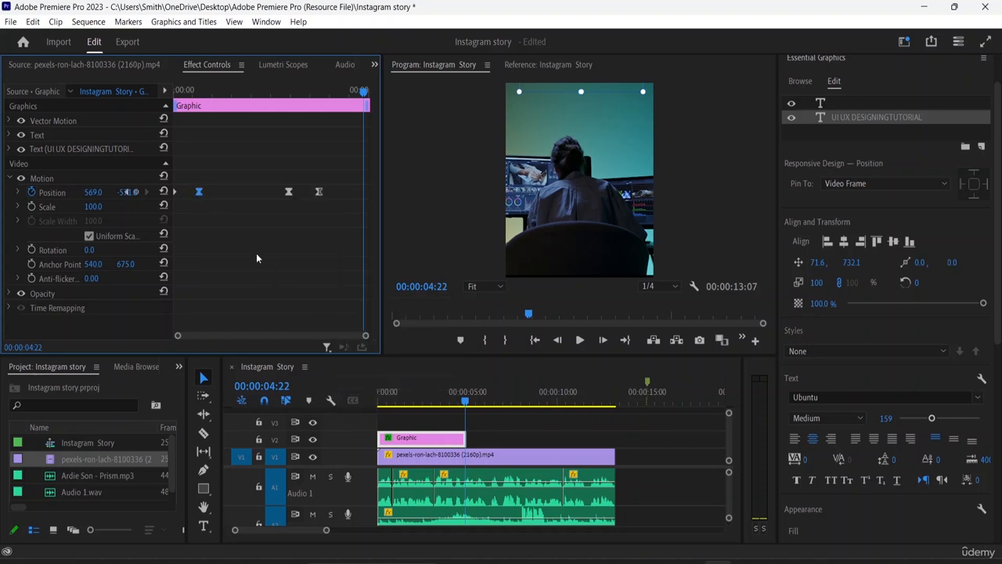
pyautogui.rightClick(176, 194)
pyautogui.moveTo(242, 303)
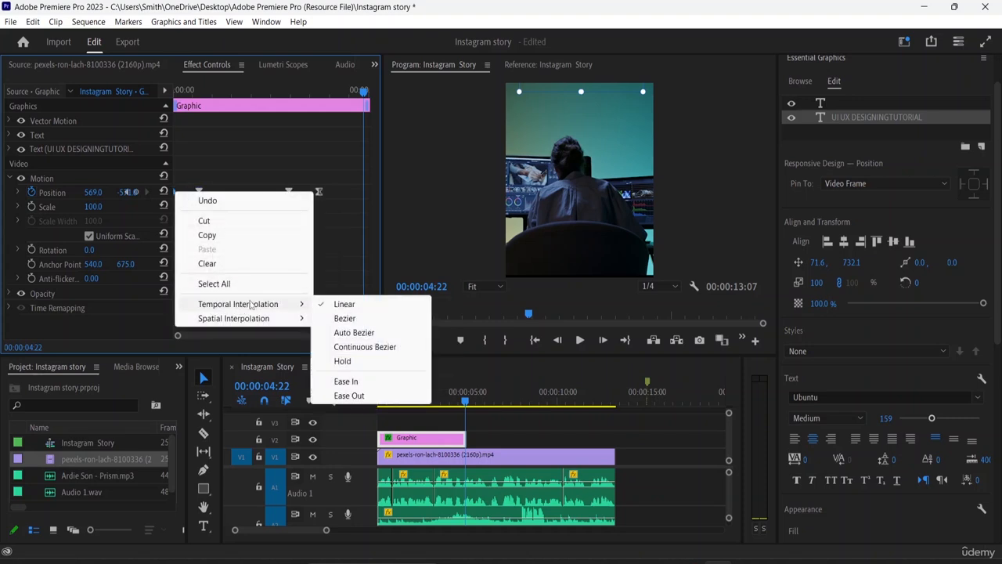
pyautogui.click(350, 395)
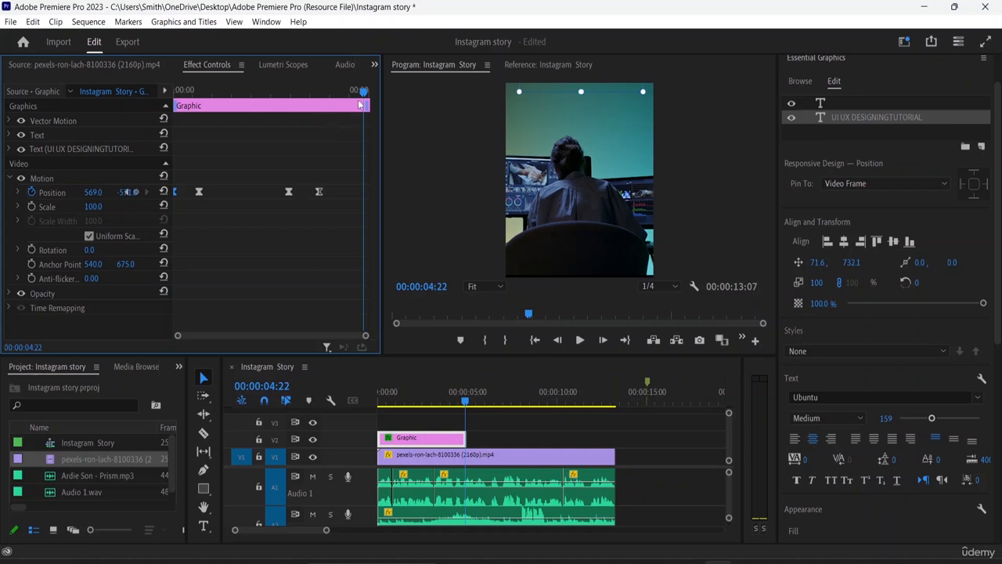
# Step: Play the sequence from the start to check the title's eased entrance and exit
pyautogui.moveTo(363, 92); pyautogui.dragTo(172, 111)
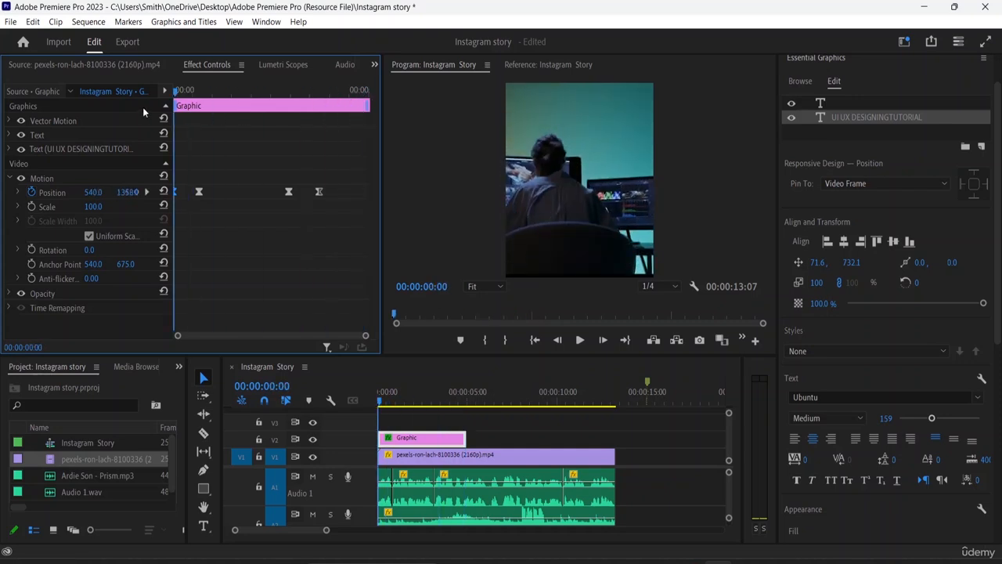
pyautogui.press('space')
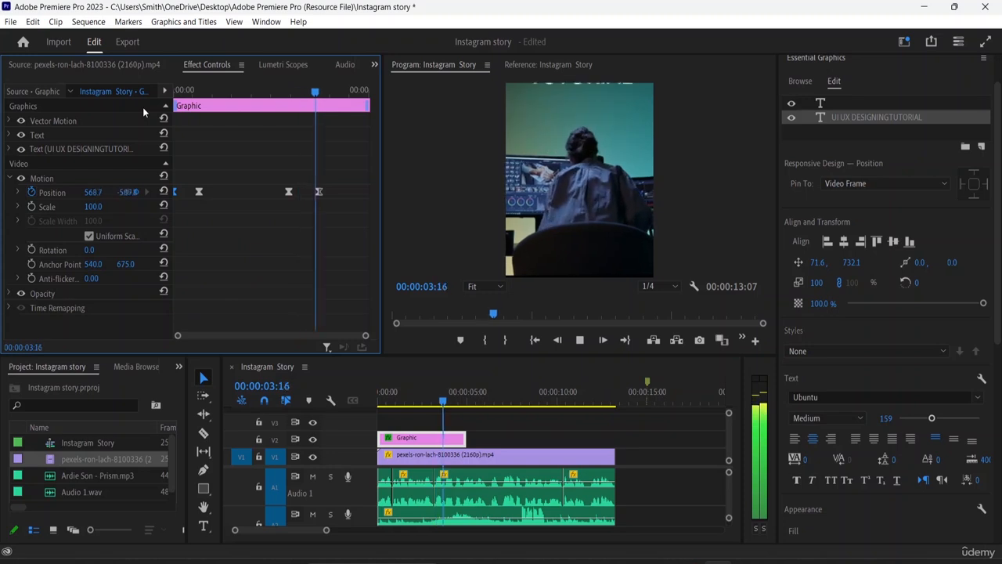
pyautogui.press('space')
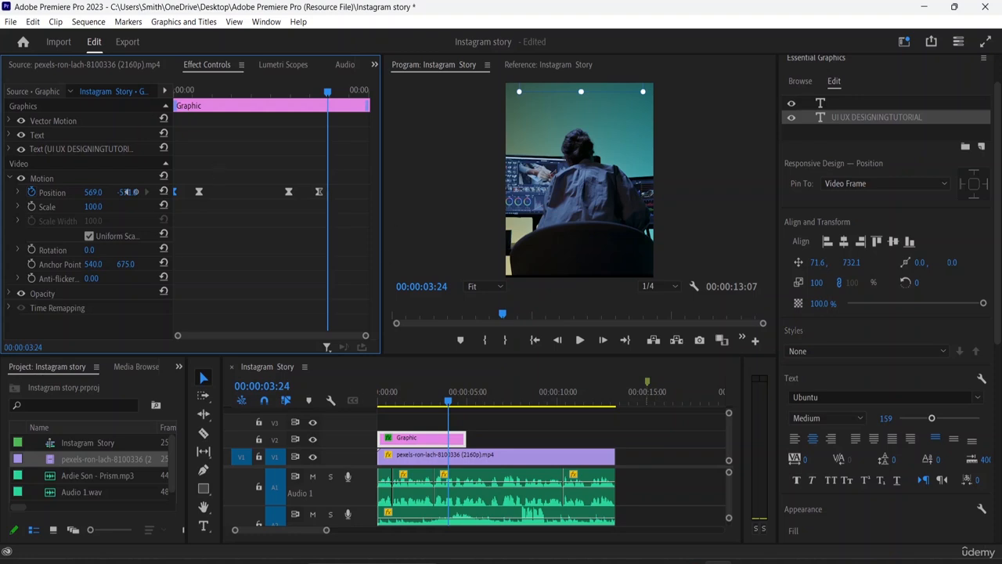
# Step: Draw a text box over the lower part of the frame at 00:00:03:24 and enter REGISTER NOW
pyautogui.click(204, 527)
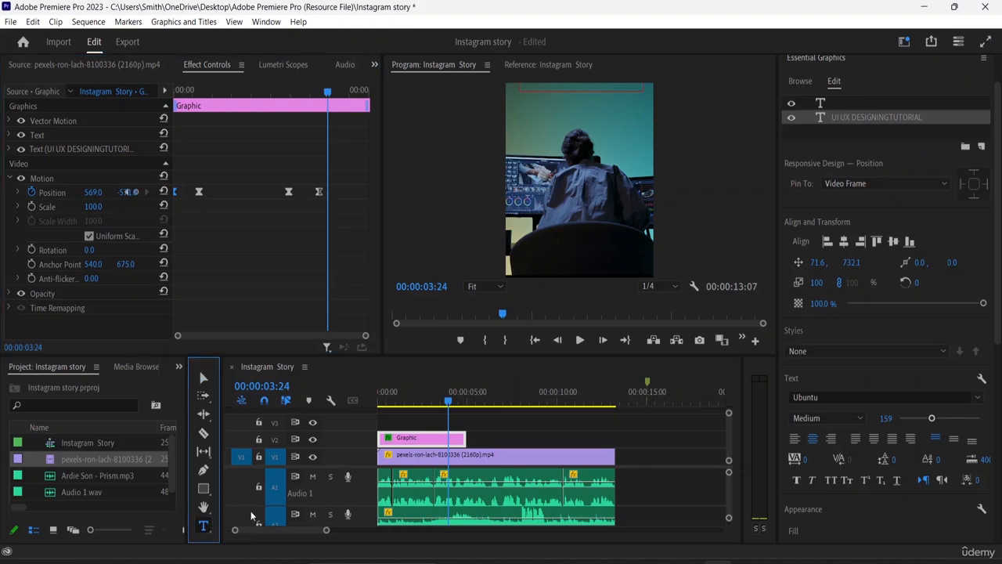
pyautogui.click(530, 208)
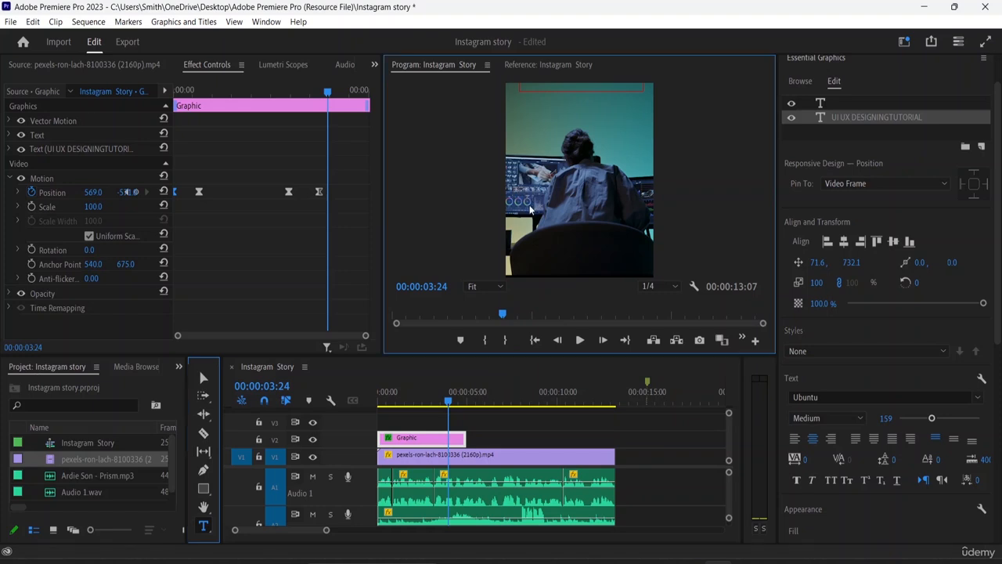
pyautogui.moveTo(530, 206); pyautogui.dragTo(642, 267)
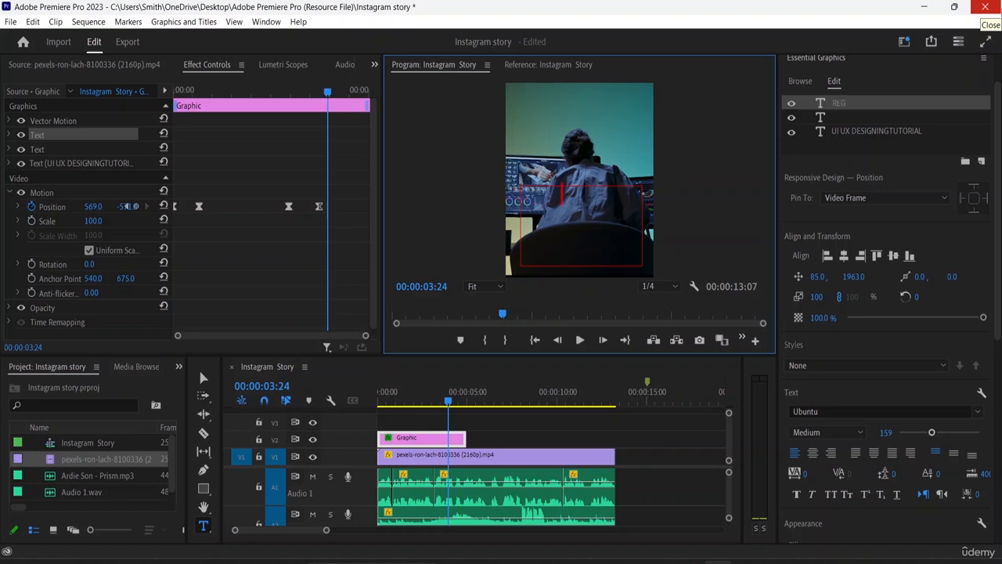
pyautogui.write('REGISTERNOW')
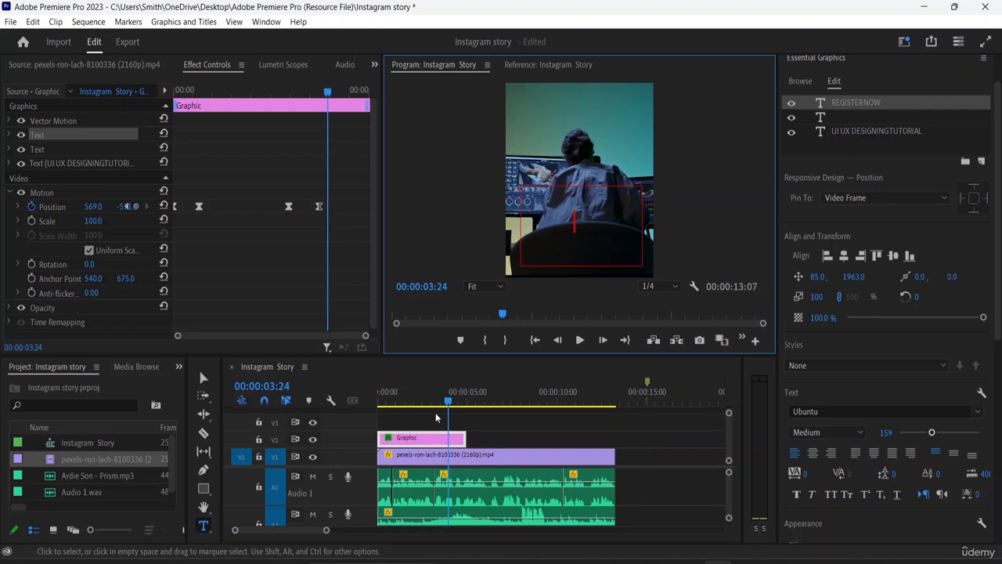
# Step: Copy the graphic clip on V2 and paste the duplicate at 00:00:05:05
pyautogui.moveTo(450, 408); pyautogui.dragTo(470, 401)
pyautogui.click(425, 439)
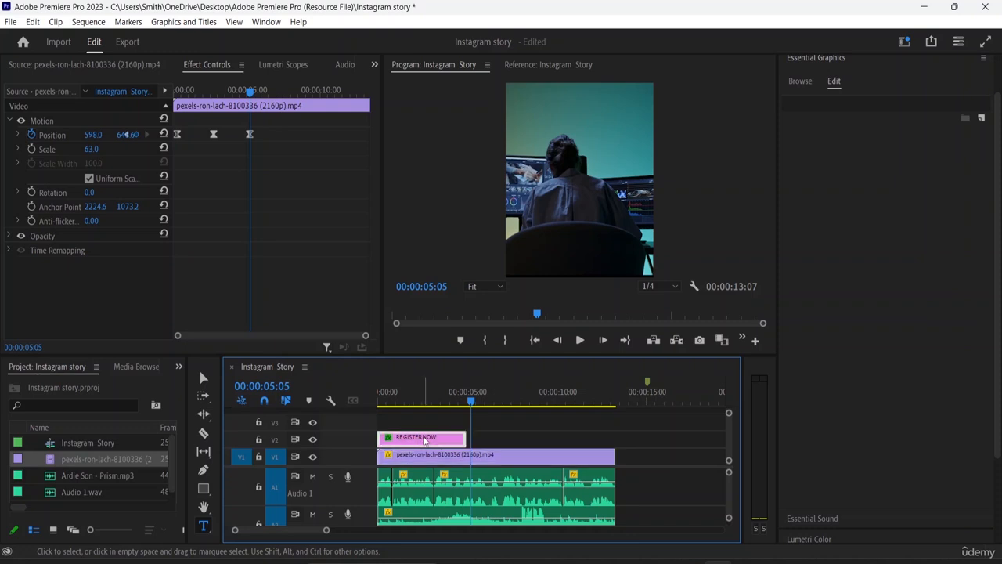
pyautogui.rightClick(427, 442)
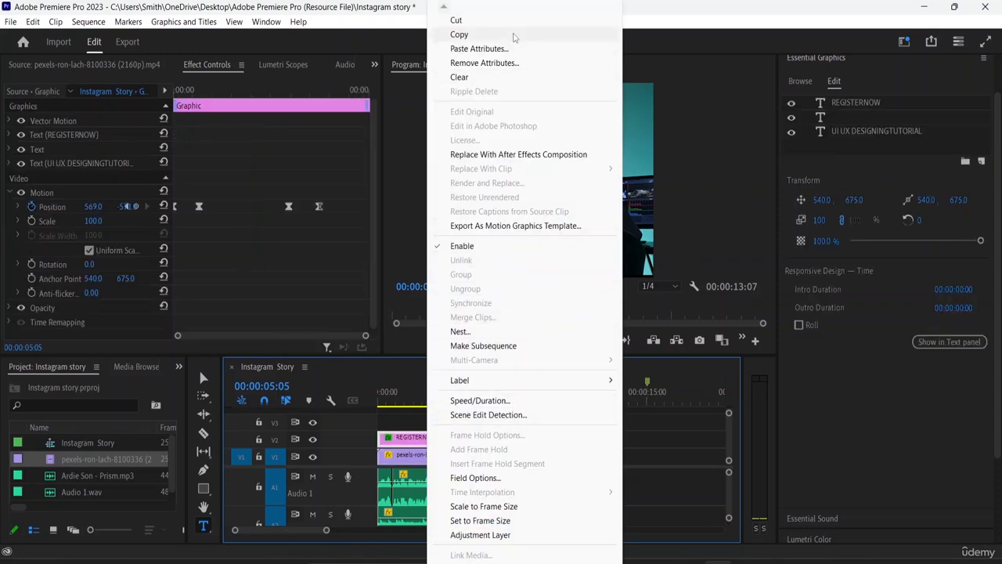
pyautogui.click(513, 35)
pyautogui.click(682, 475)
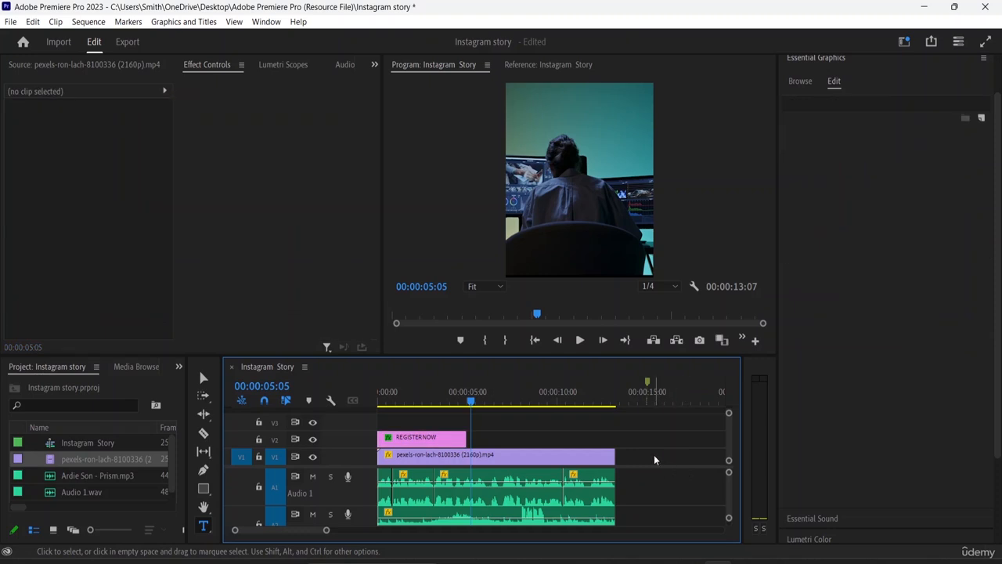
pyautogui.hotkey('ctrl', 'v')
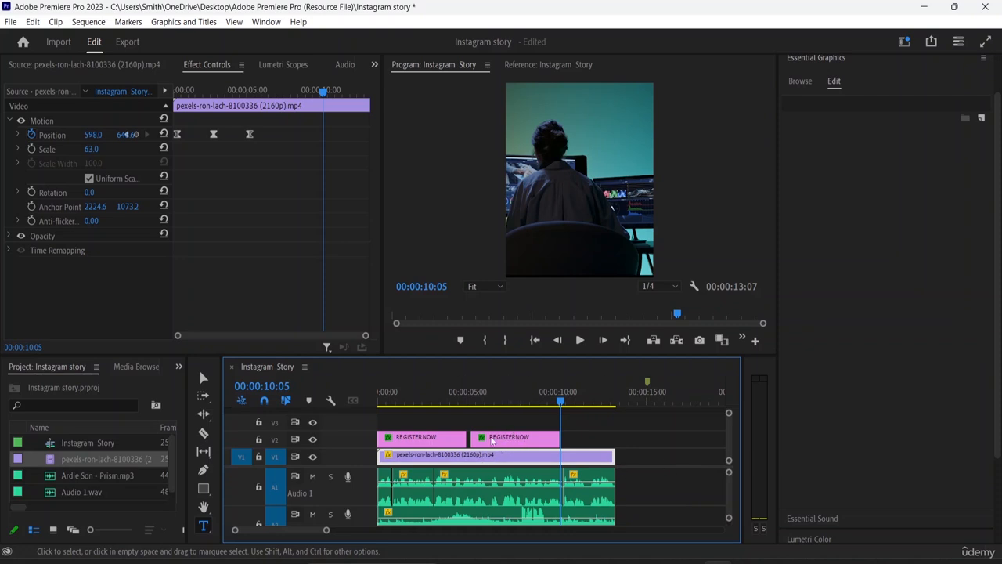
# Step: Play the sequence from the start into the pasted graphic to check both titles
pyautogui.click(448, 444)
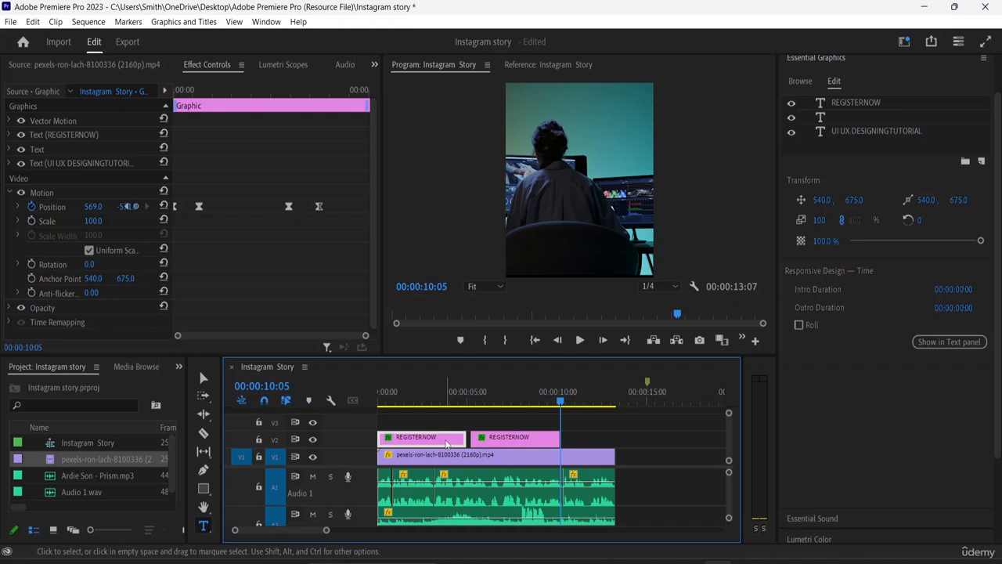
pyautogui.moveTo(563, 406); pyautogui.dragTo(368, 419)
pyautogui.press('space')
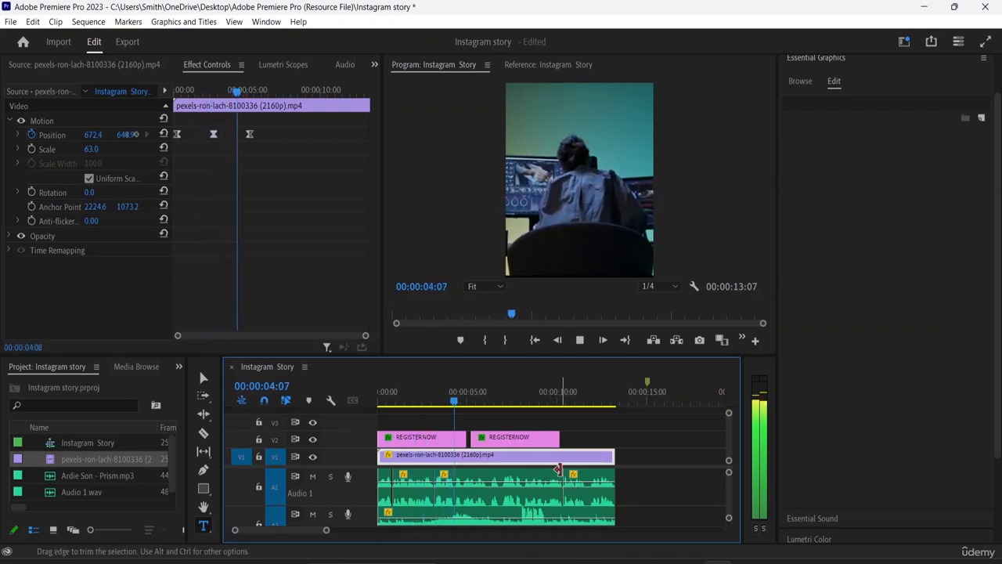
pyautogui.press('space')
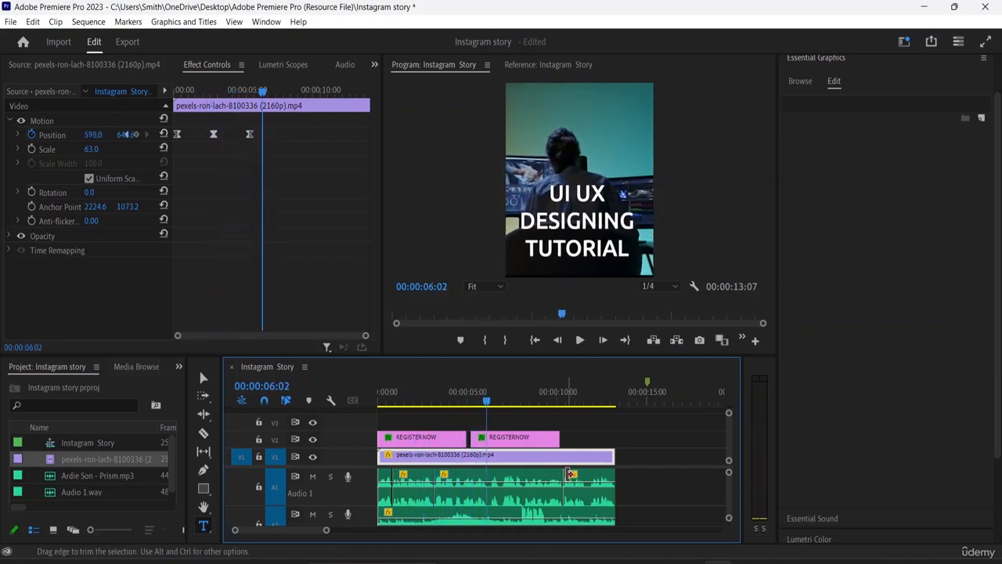
# Step: Move the duplicate graphic clip along V2 so it ends flush with the video at 00:00:13:07
pyautogui.click(524, 440)
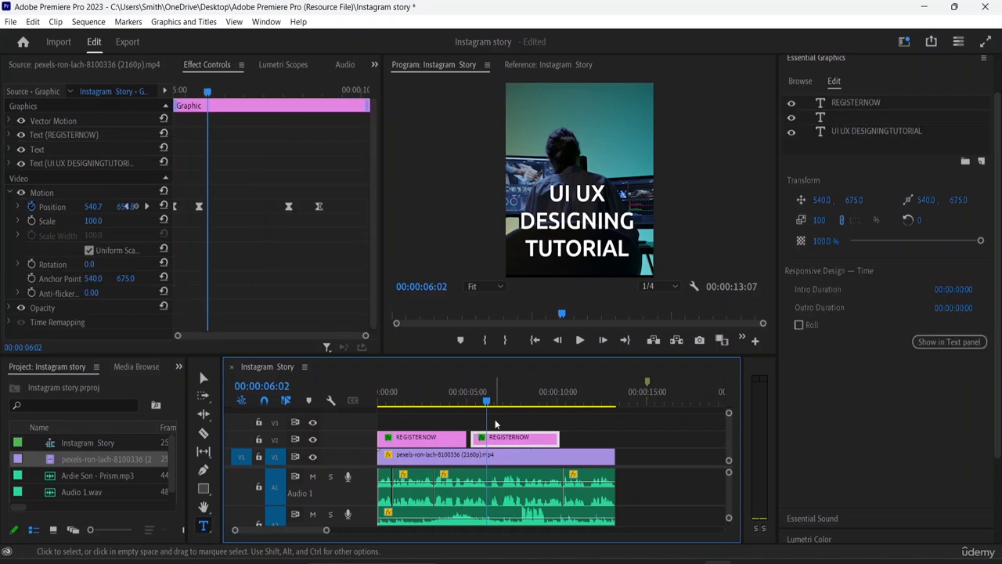
pyautogui.moveTo(486, 401); pyautogui.dragTo(470, 402)
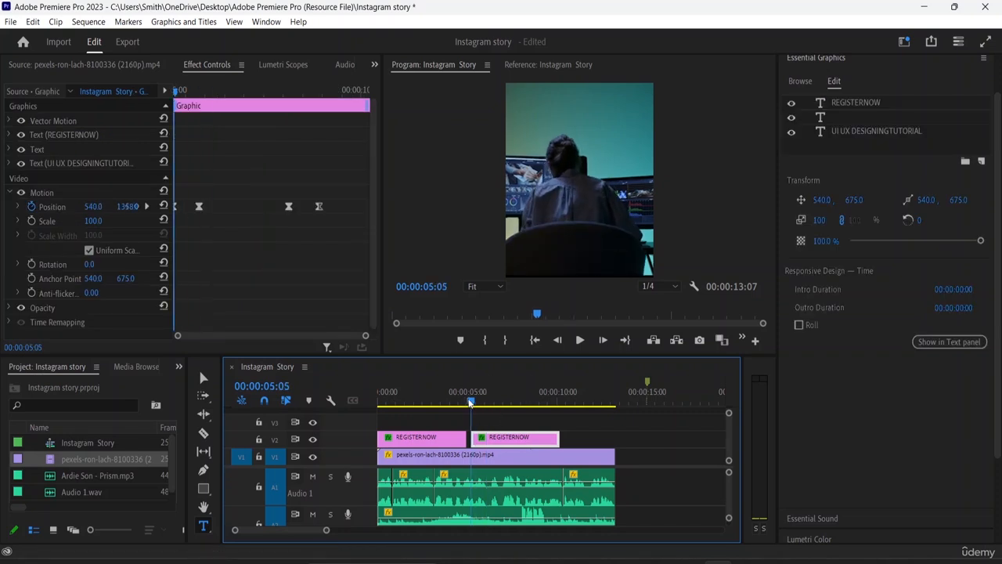
pyautogui.moveTo(504, 444); pyautogui.dragTo(589, 450)
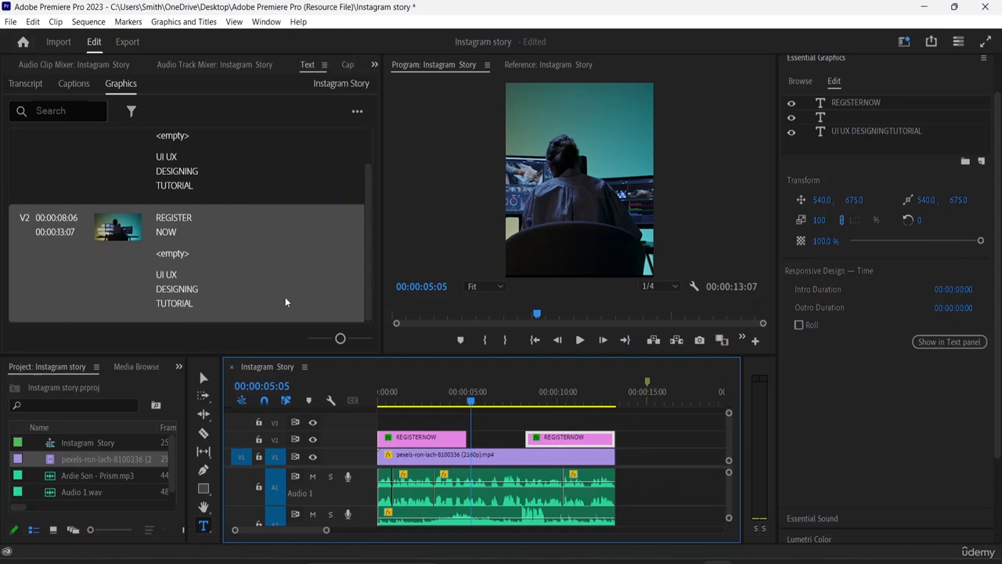
# Step: Move the playhead to 00:00:10:01 and delete the empty text layer from the second graphic clip
pyautogui.moveTo(470, 401); pyautogui.dragTo(557, 401)
pyautogui.click(581, 443)
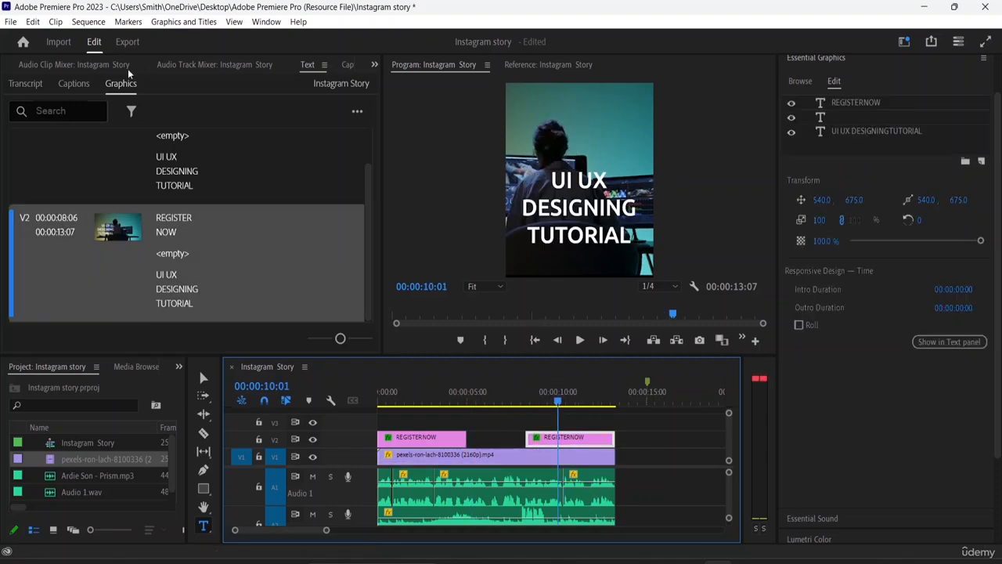
pyautogui.click(240, 71)
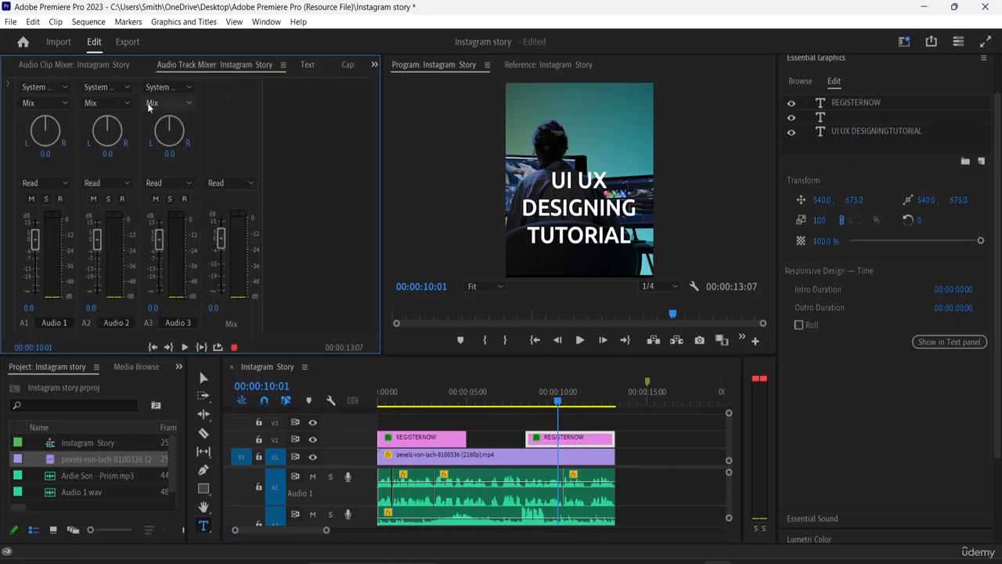
pyautogui.click(98, 67)
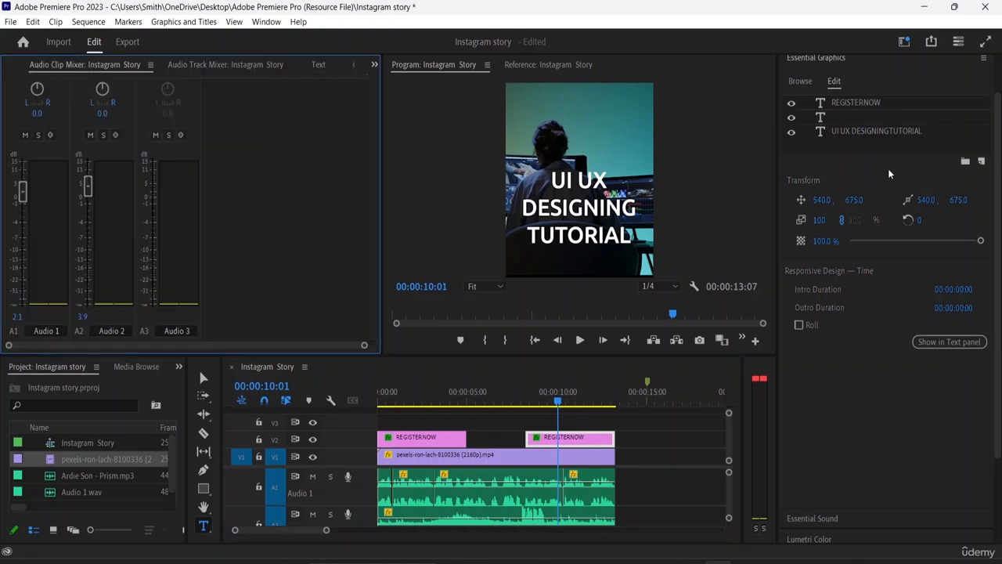
pyautogui.scroll(2, 890, 170)
pyautogui.click(853, 155)
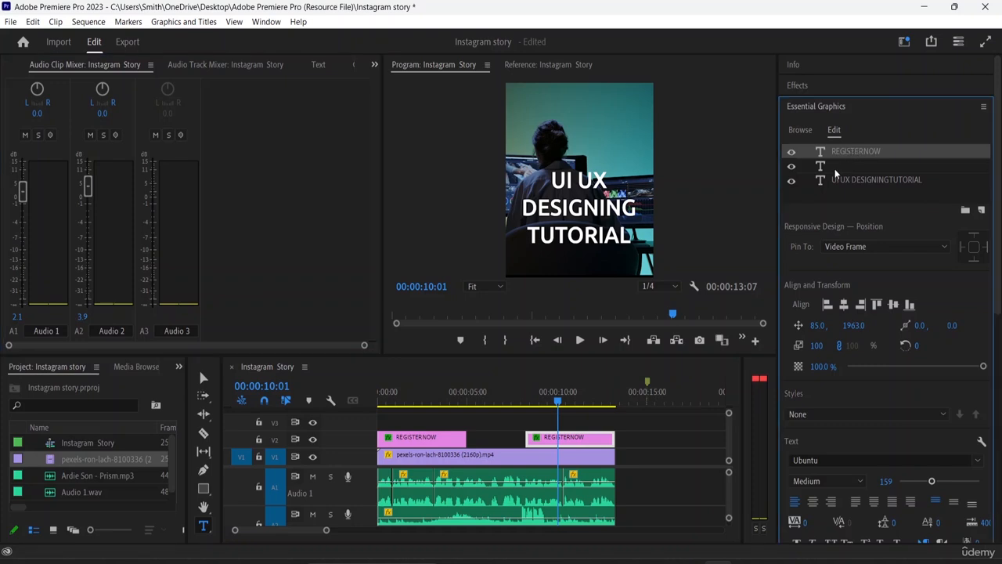
pyautogui.click(835, 167)
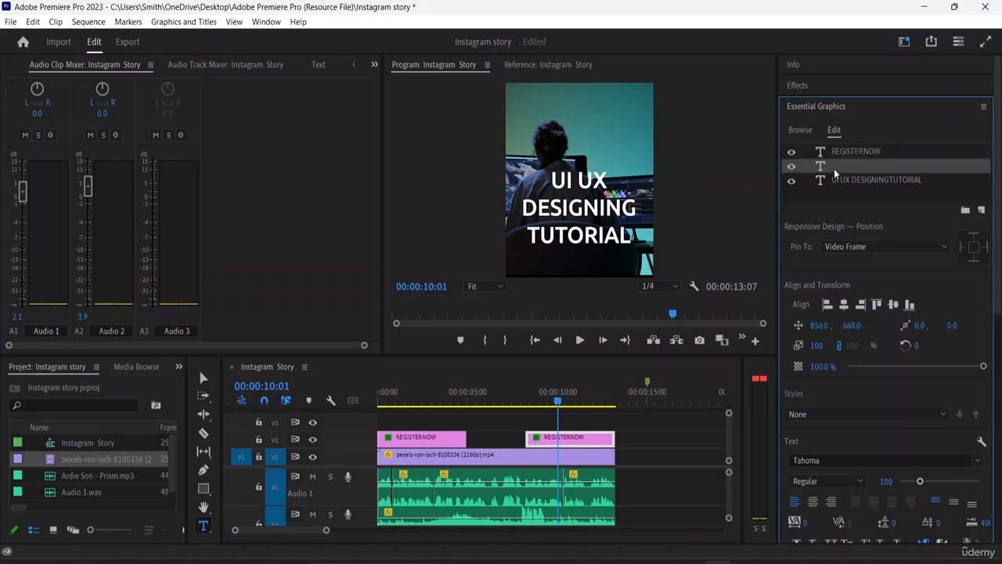
pyautogui.press('Delete')
# Step: Delete all Position keyframes from the second REGISTER NOW graphic clip on V2, with the playhead at 00:00:08:07
pyautogui.click(841, 153)
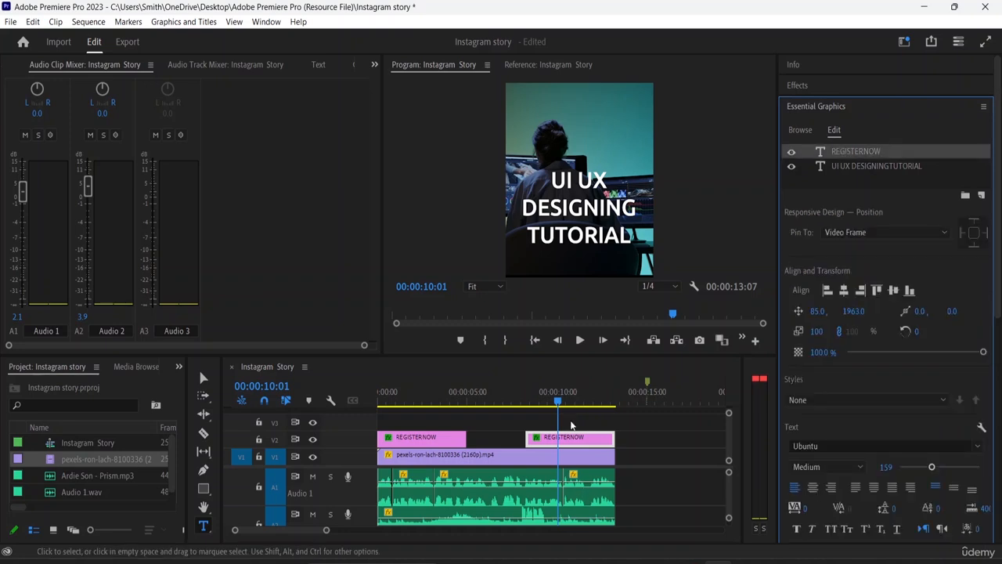
pyautogui.click(882, 151)
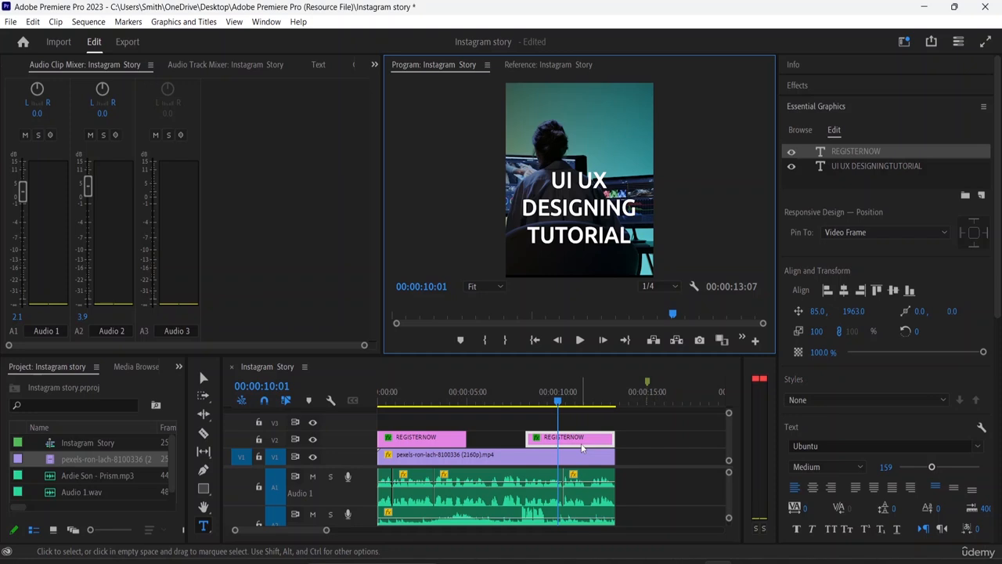
pyautogui.click(988, 108)
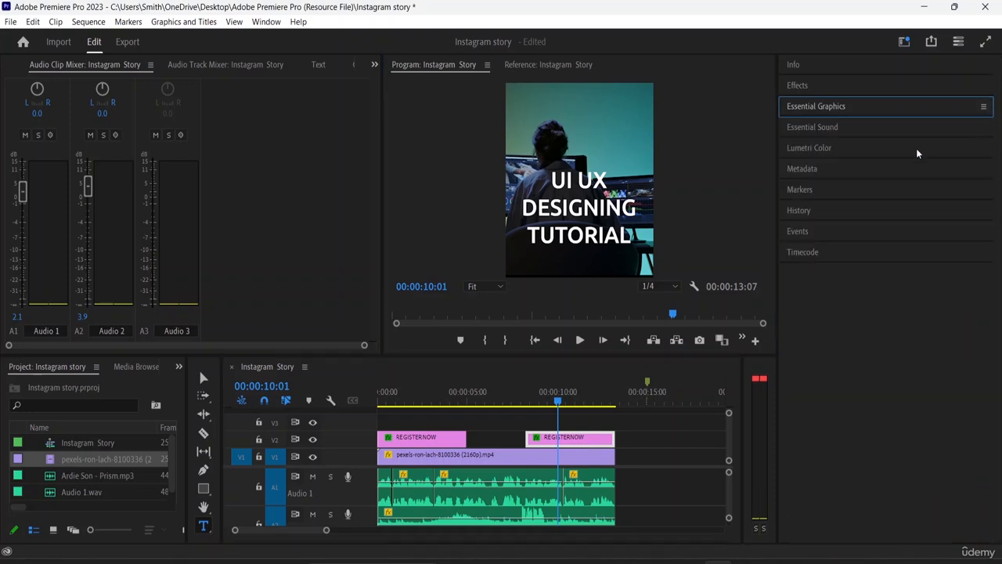
pyautogui.click(197, 66)
pyautogui.click(317, 65)
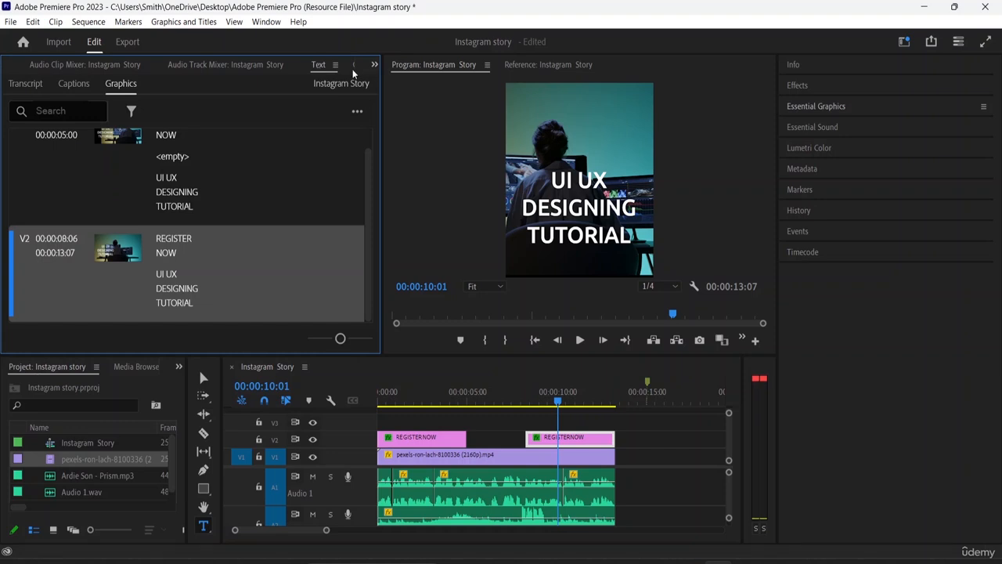
pyautogui.click(374, 65)
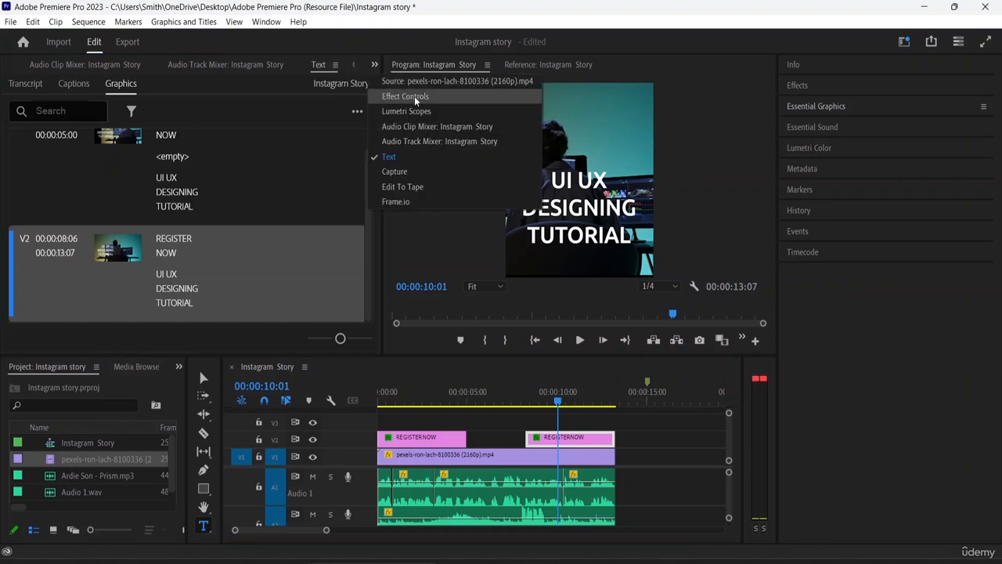
pyautogui.click(415, 97)
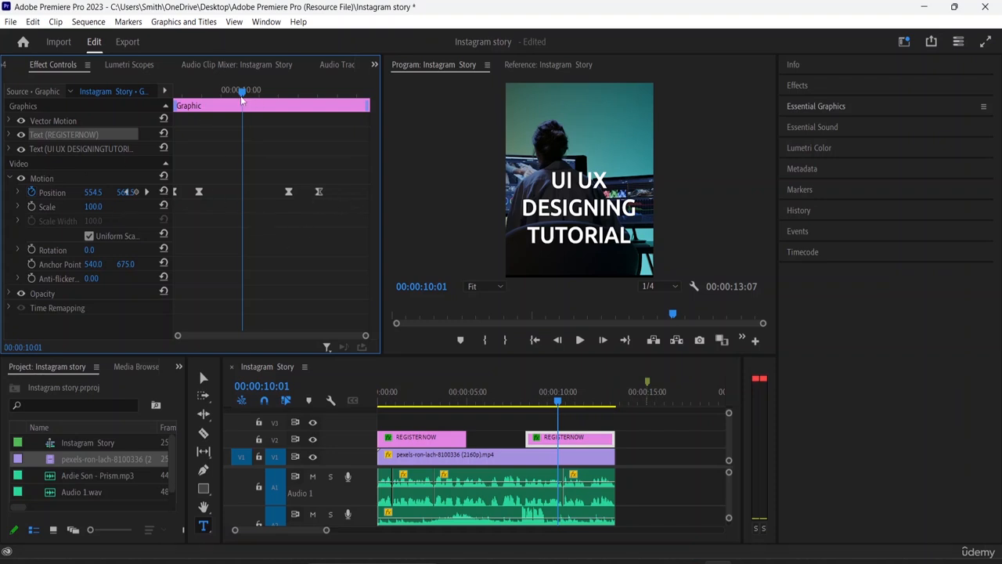
pyautogui.click(190, 91)
pyautogui.click(526, 406)
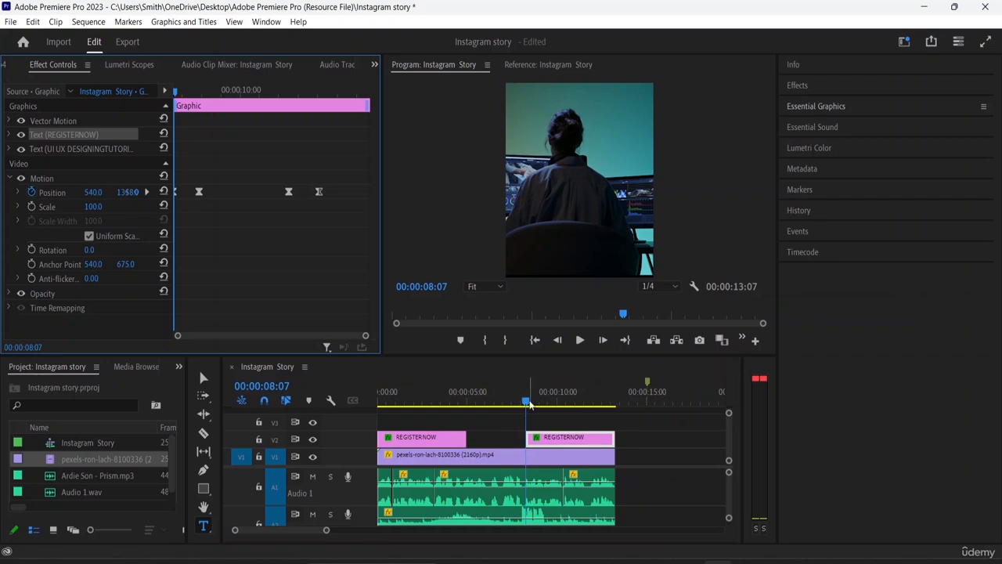
pyautogui.moveTo(334, 196); pyautogui.dragTo(164, 185)
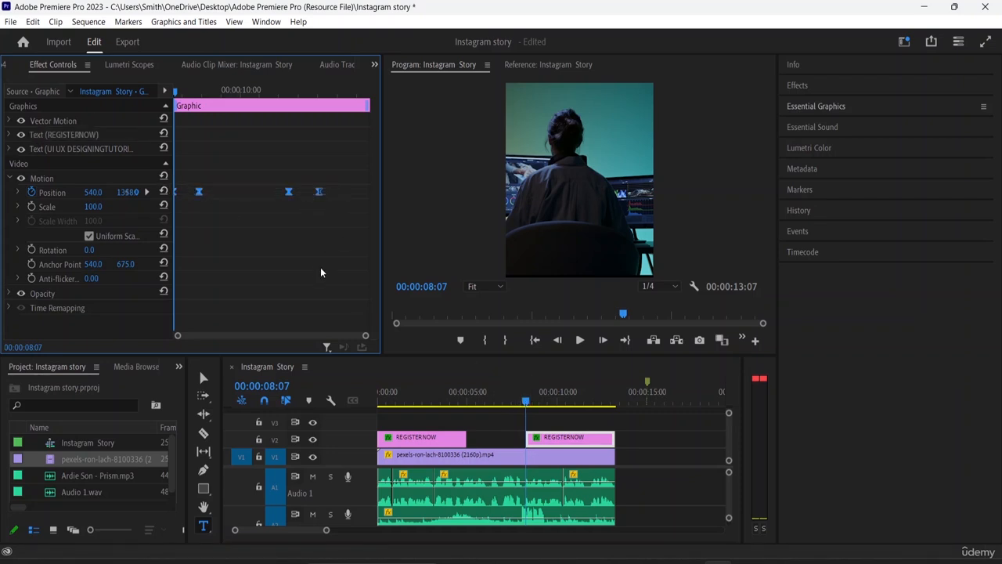
pyautogui.press('Delete')
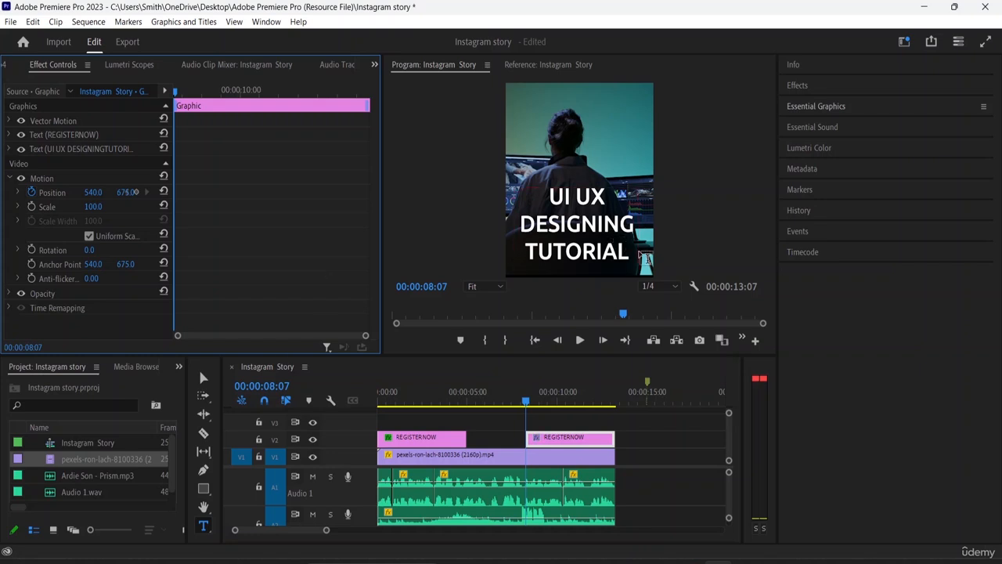
# Step: Replace the second graphic's UI UX DESIGNING TUTORIAL text with REGISTER NOW
pyautogui.click(630, 252)
pyautogui.press('BackSpace')
pyautogui.press('BackSpace')
pyautogui.press('BackSpace')
pyautogui.press('BackSpace')
pyautogui.press('BackSpace')
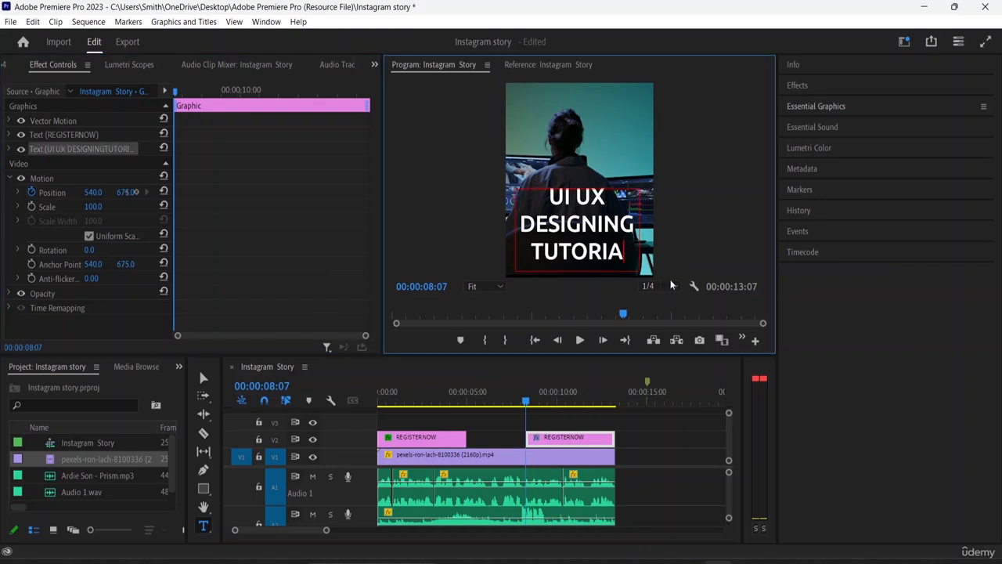
pyautogui.press('BackSpace')
pyautogui.press('BackSpace')
pyautogui.press('BackSpace')
pyautogui.press('BackSpace')
pyautogui.press('BackSpace')
pyautogui.press('BackSpace')
pyautogui.press('BackSpace')
pyautogui.press('BackSpace')
pyautogui.press('BackSpace')
pyautogui.press('BackSpace')
pyautogui.press('BackSpace')
pyautogui.press('BackSpace')
pyautogui.press('BackSpace')
pyautogui.press('BackSpace')
pyautogui.press('BackSpace')
pyautogui.press('BackSpace')
pyautogui.press('BackSpace')
pyautogui.press('BackSpace')
pyautogui.press('BackSpace')
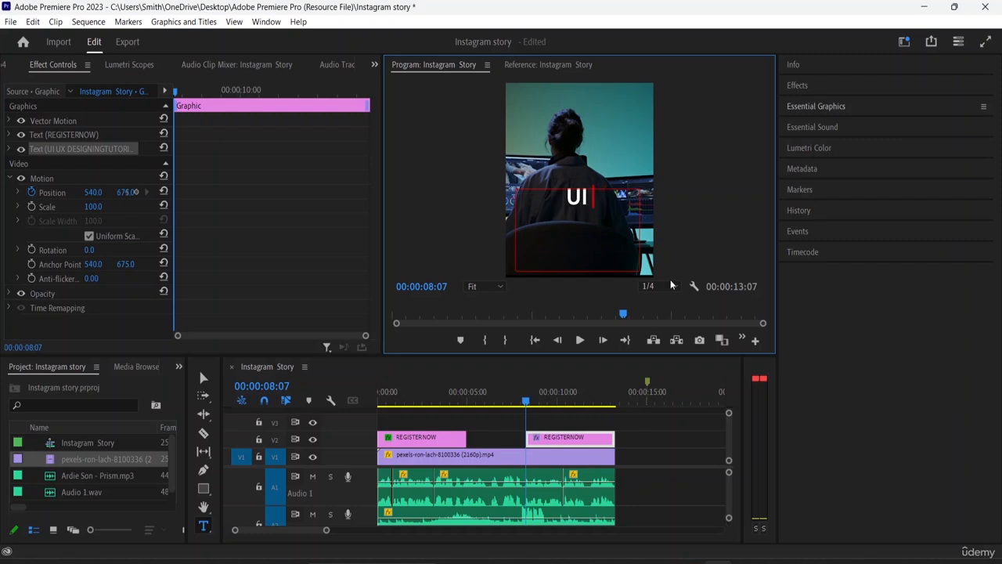
pyautogui.write('reg')
pyautogui.press('BackSpace')
pyautogui.press('BackSpace')
pyautogui.press('BackSpace')
pyautogui.write('REG')
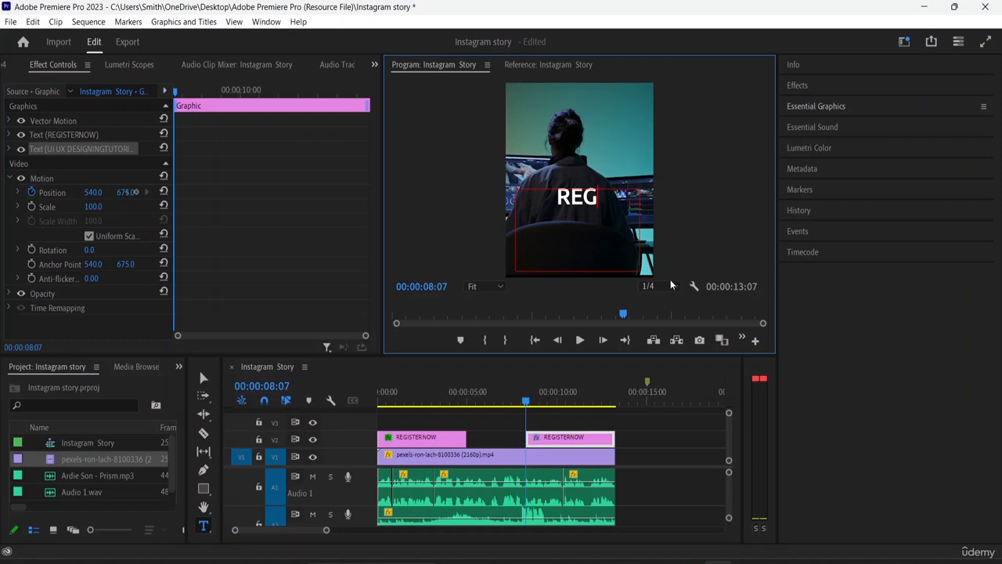
pyautogui.write('ISTER ')
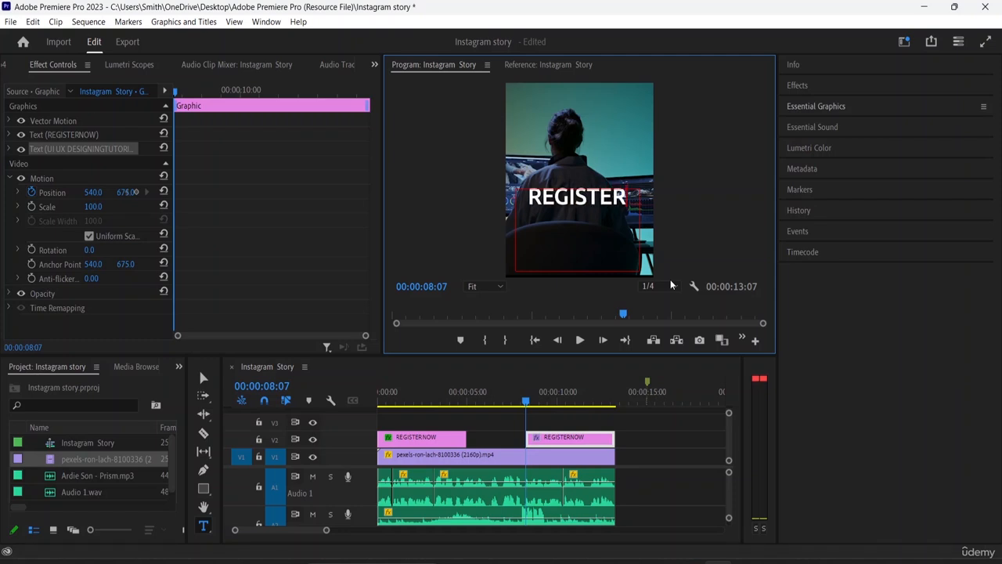
pyautogui.write('NOW')
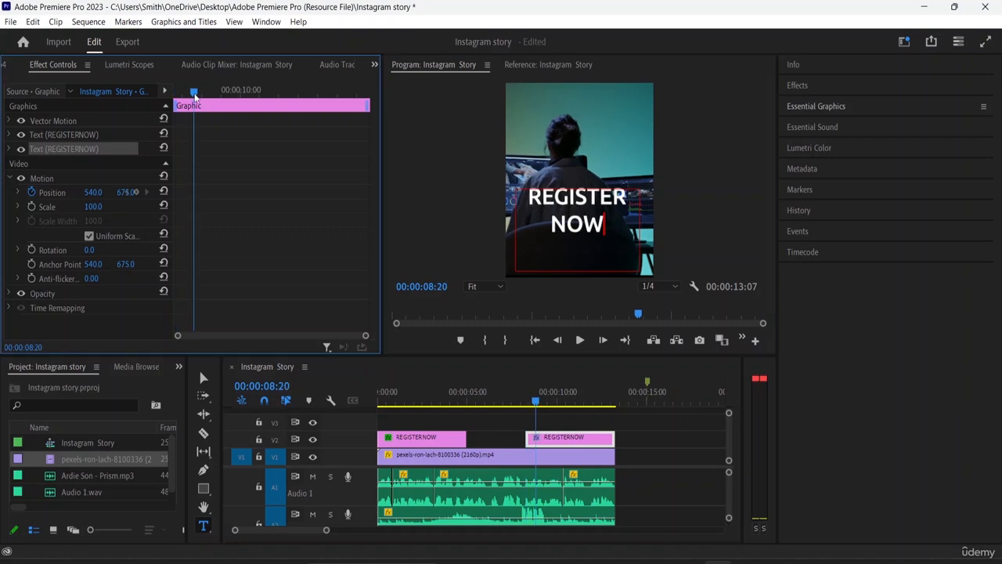
# Step: Restart the second graphic's Position animation with a new keyframe at 00:00:08:22
pyautogui.moveTo(176, 93); pyautogui.dragTo(195, 104)
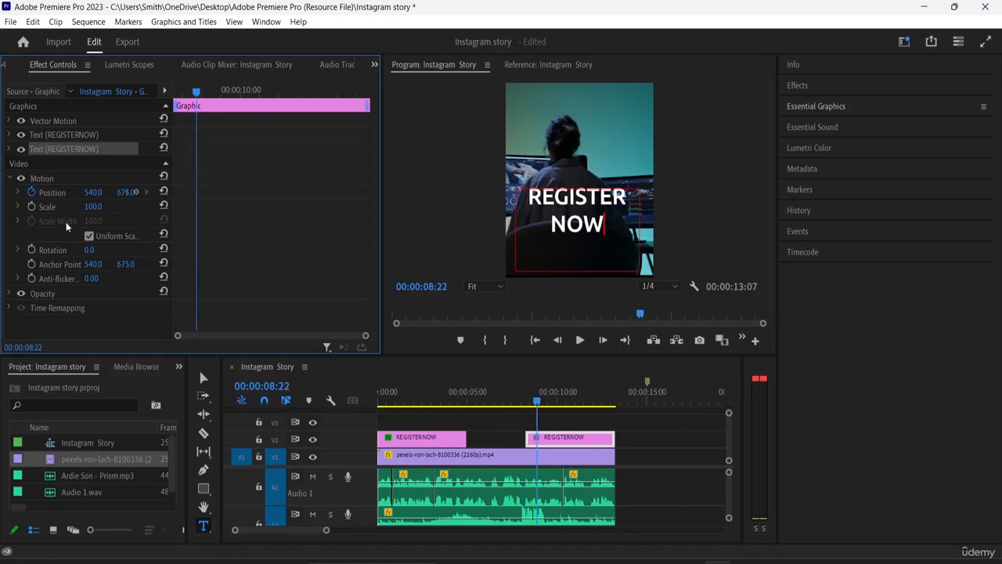
pyautogui.click(32, 193)
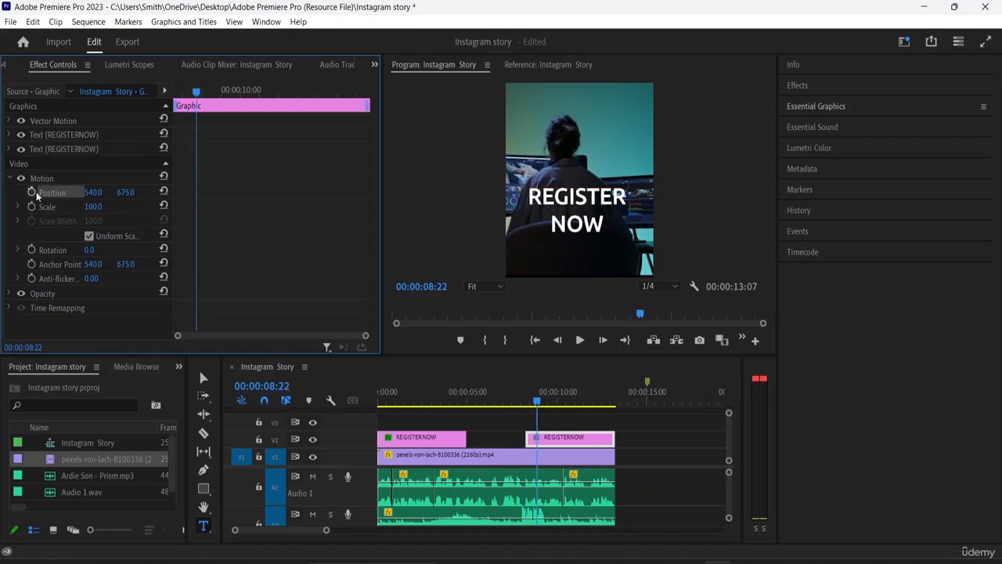
pyautogui.click(32, 192)
# Step: Try moving the REGISTER NOW text layer up above the frame at 00:00:09:08
pyautogui.moveTo(196, 94); pyautogui.dragTo(214, 103)
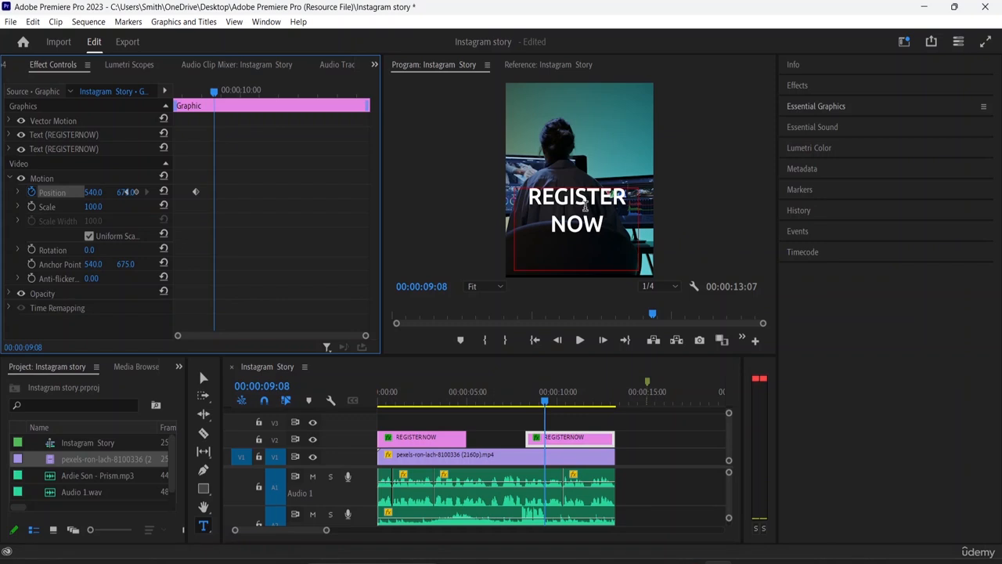
pyautogui.click(618, 230)
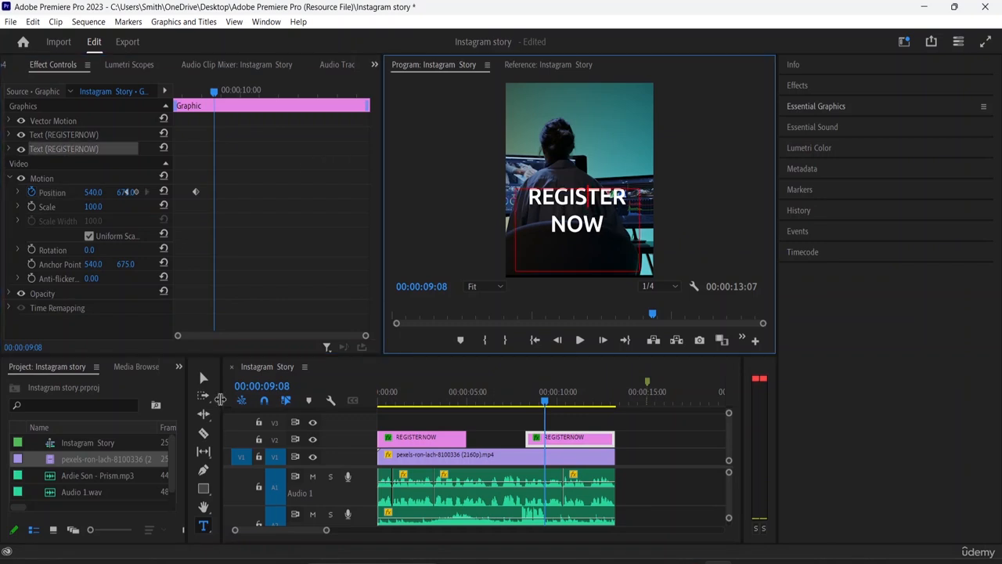
pyautogui.press('v')
pyautogui.moveTo(623, 236); pyautogui.dragTo(624, 65)
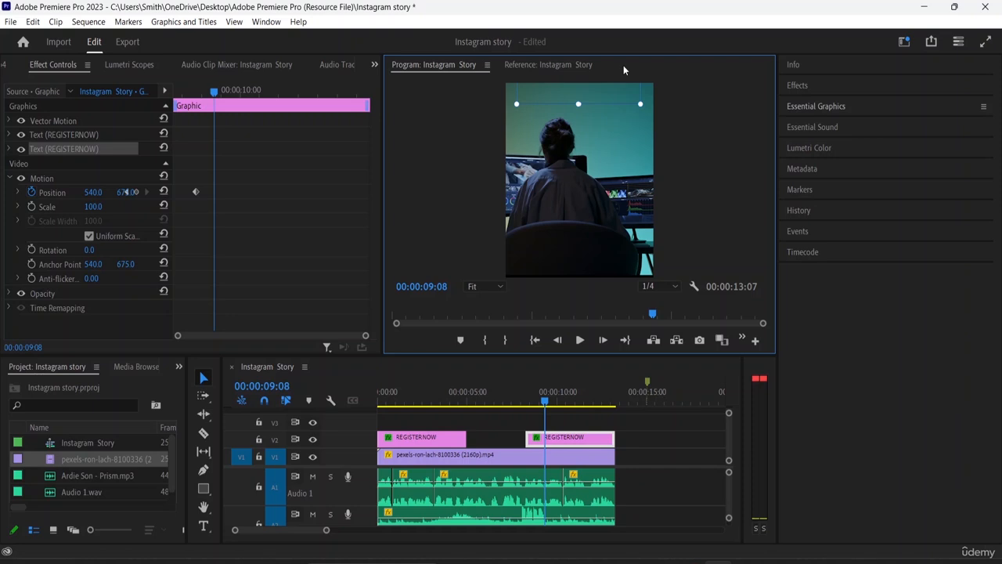
pyautogui.moveTo(624, 65); pyautogui.dragTo(621, 67)
# Step: At 00:00:10:21, bring the REGISTER NOW text back into the lower half and keyframe the graphic's vertical Position below the frame
pyautogui.moveTo(214, 90); pyautogui.dragTo(272, 100)
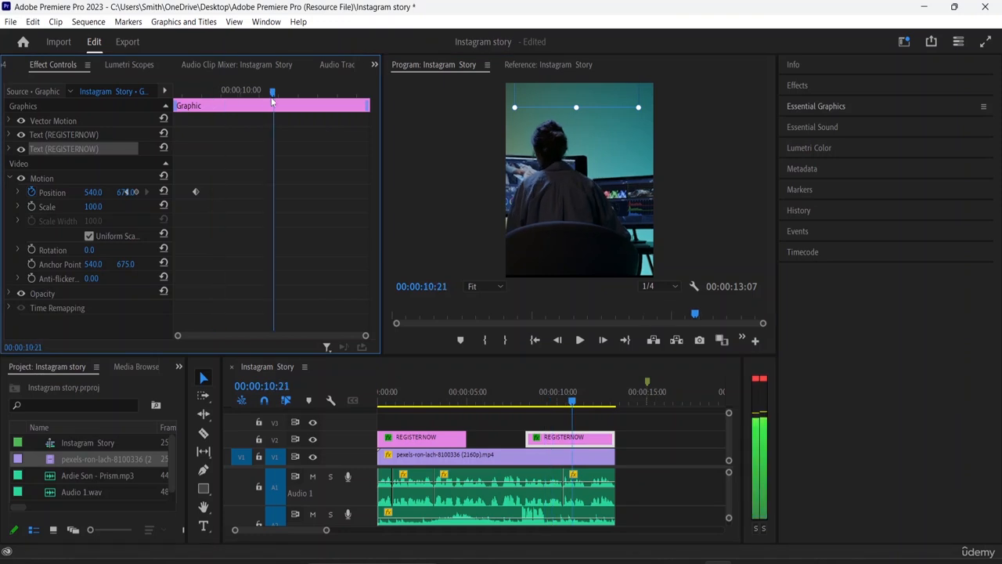
pyautogui.click(599, 116)
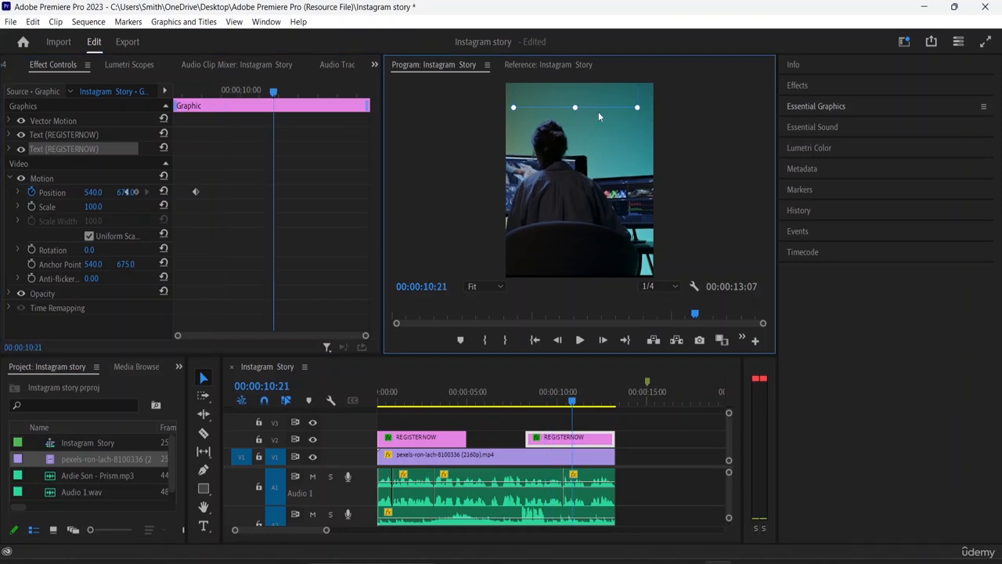
pyautogui.moveTo(599, 115); pyautogui.dragTo(601, 252)
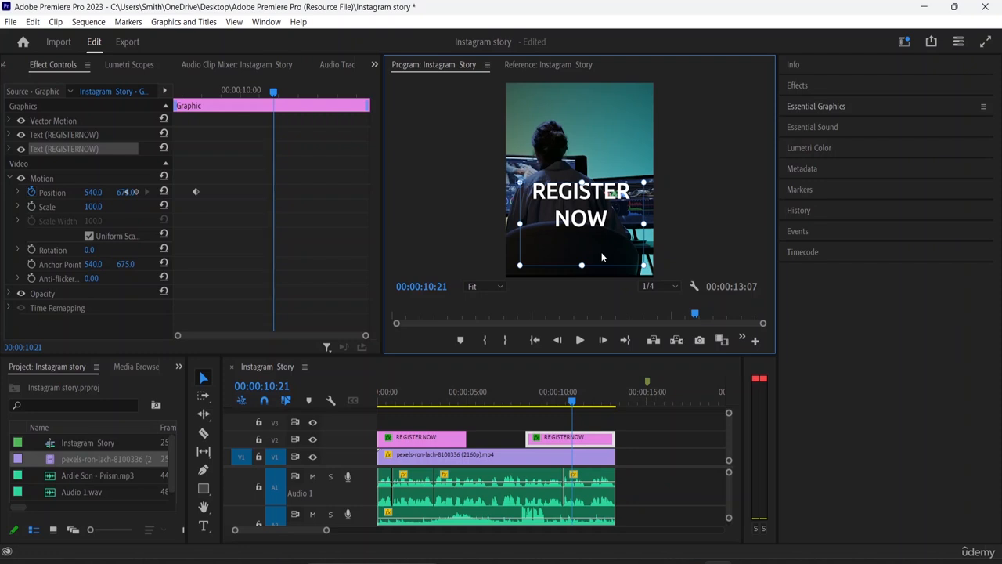
pyautogui.moveTo(601, 252); pyautogui.dragTo(599, 254)
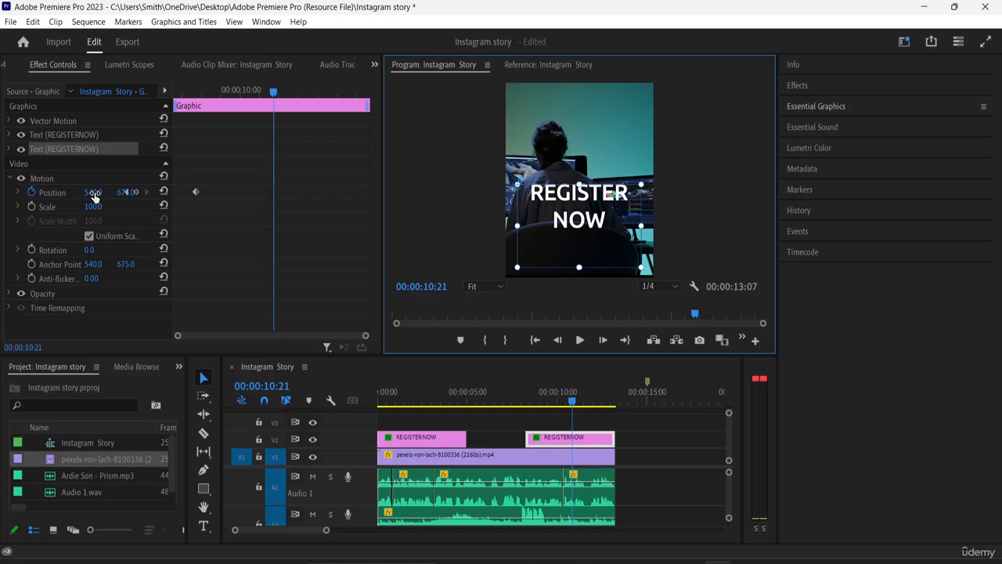
pyautogui.moveTo(124, 193)
pyautogui.mouseDown()
pyautogui.moveTo(145, 192)
pyautogui.moveTo(130, 192)
pyautogui.mouseUp()
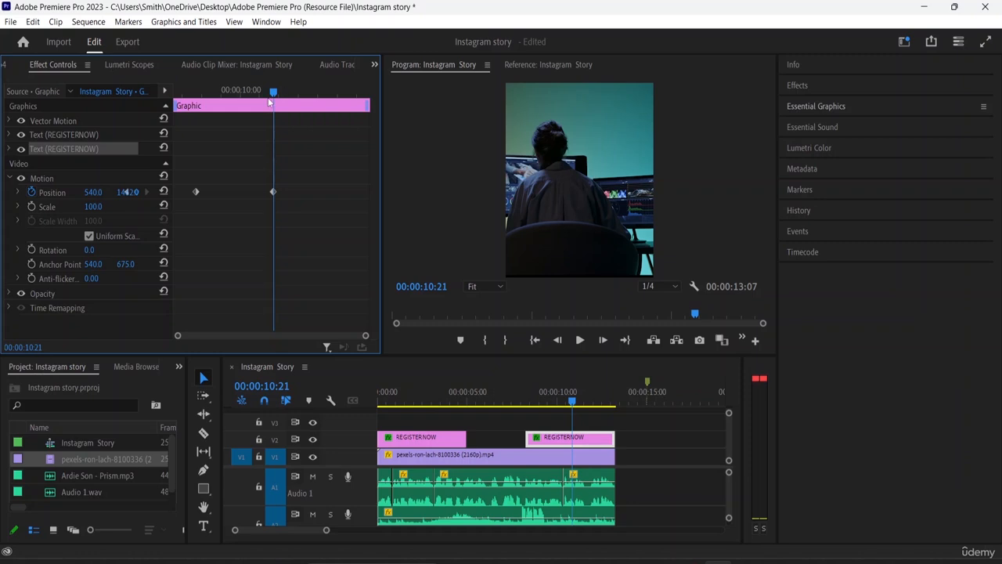
# Step: Play the second graphic's animation from 00:00:08:08, and play the sequence from 00:00:00:00 to check both titles
pyautogui.moveTo(268, 90); pyautogui.dragTo(160, 93)
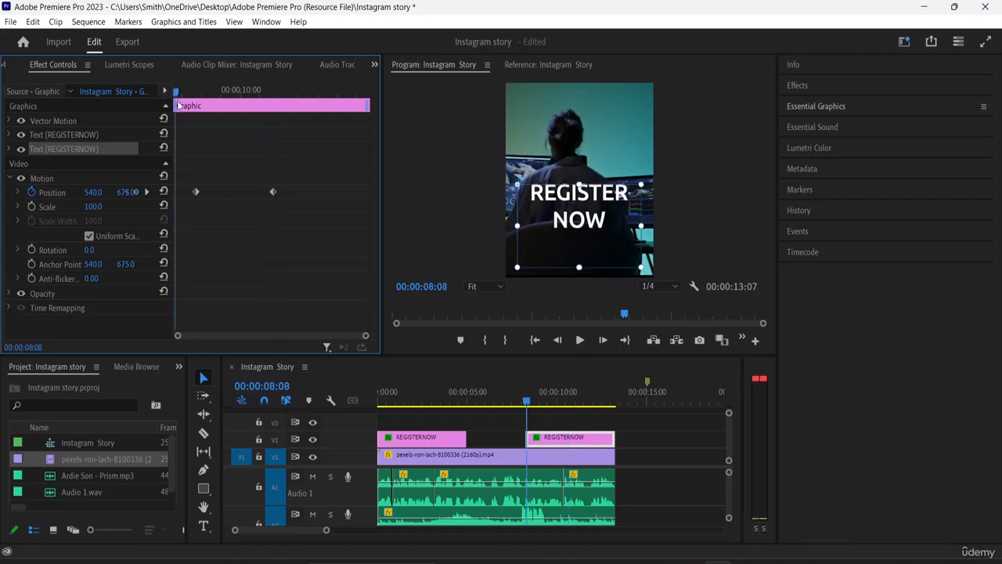
pyautogui.press('space')
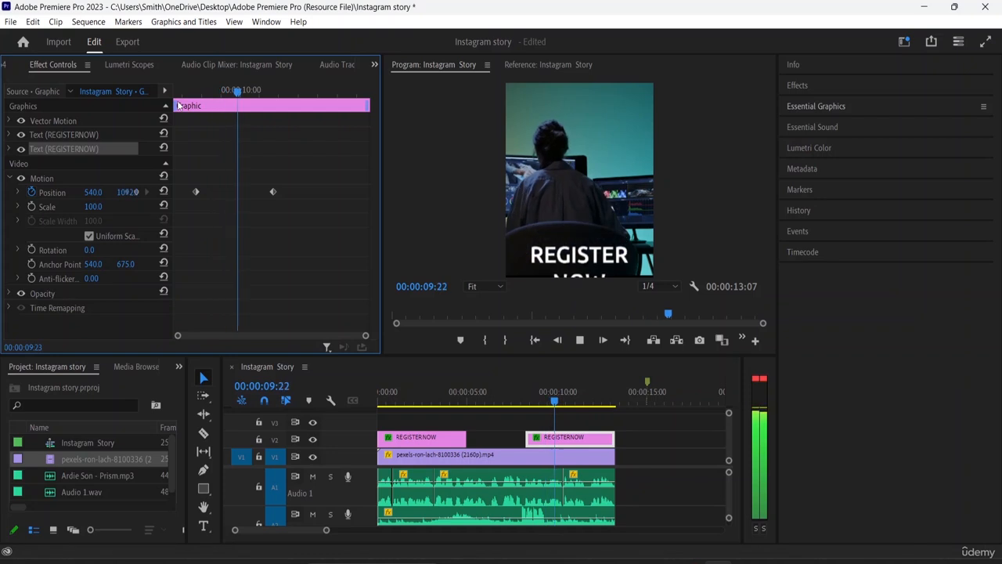
pyautogui.press('space')
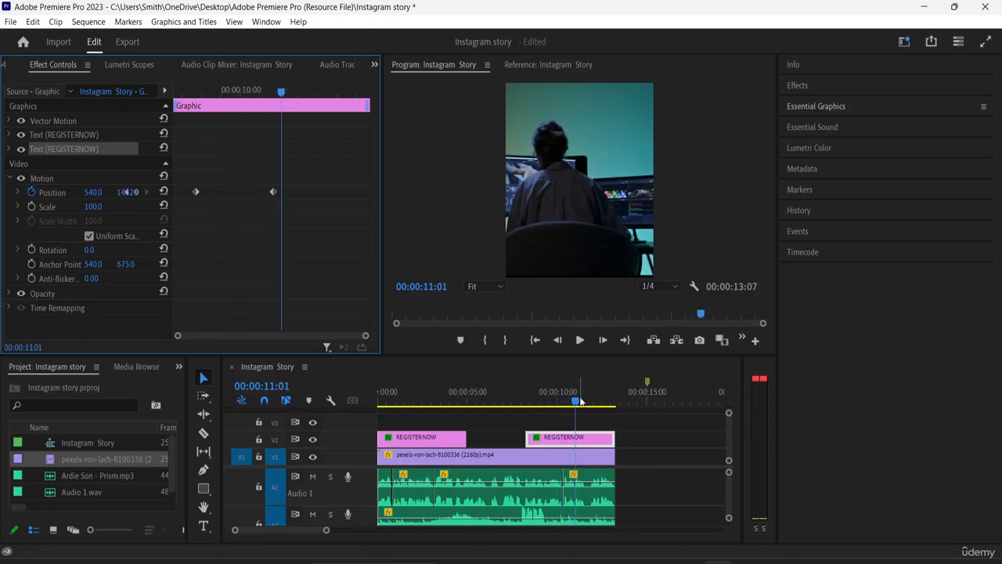
pyautogui.moveTo(572, 405); pyautogui.dragTo(381, 408)
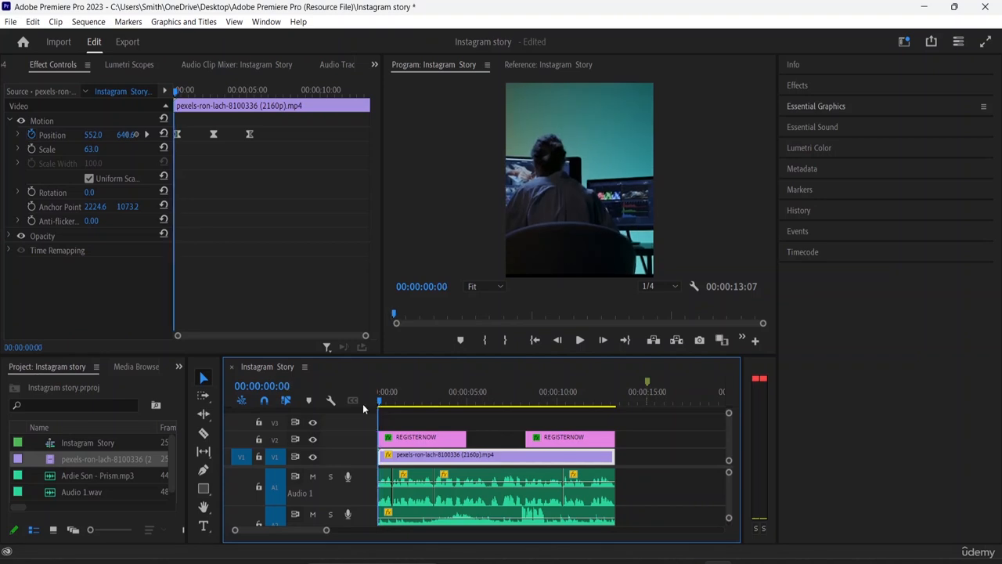
pyautogui.press('space')
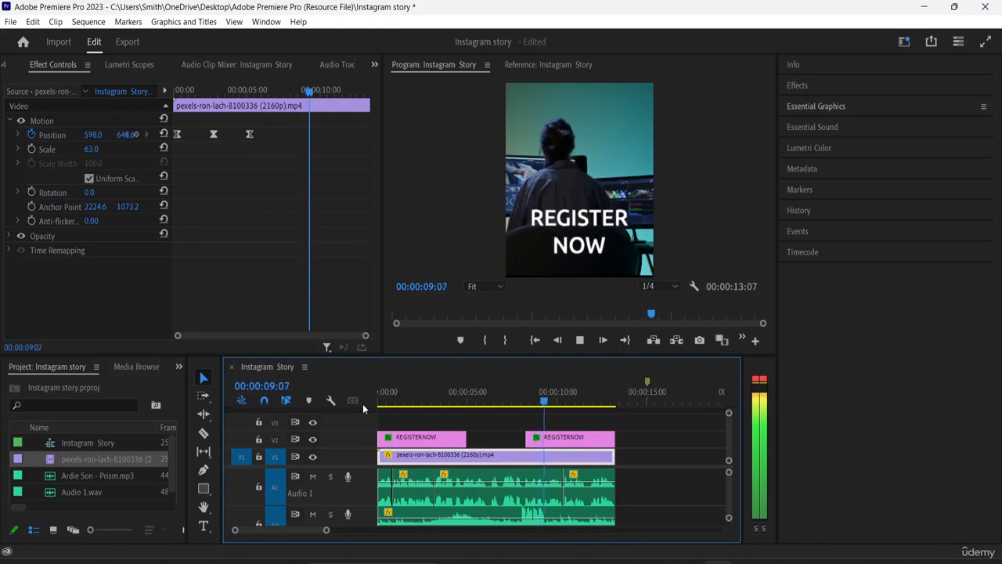
pyautogui.press('space')
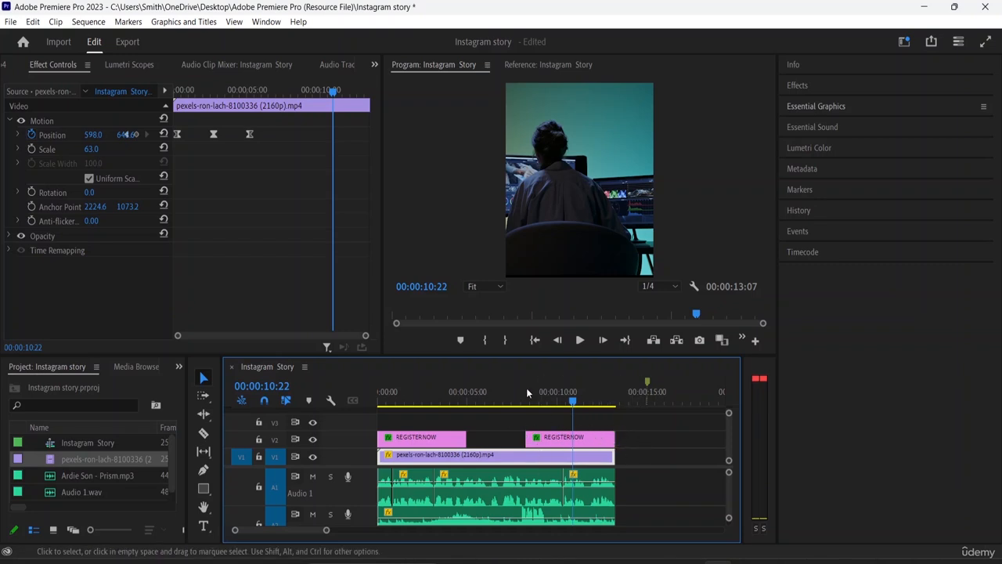
# Step: Set the V1 video clip's Lumetri Color Creative intensity to 66.7 with Lumetri Scopes open, and show the clip's Effect Controls
pyautogui.click(818, 105)
pyautogui.click(818, 105)
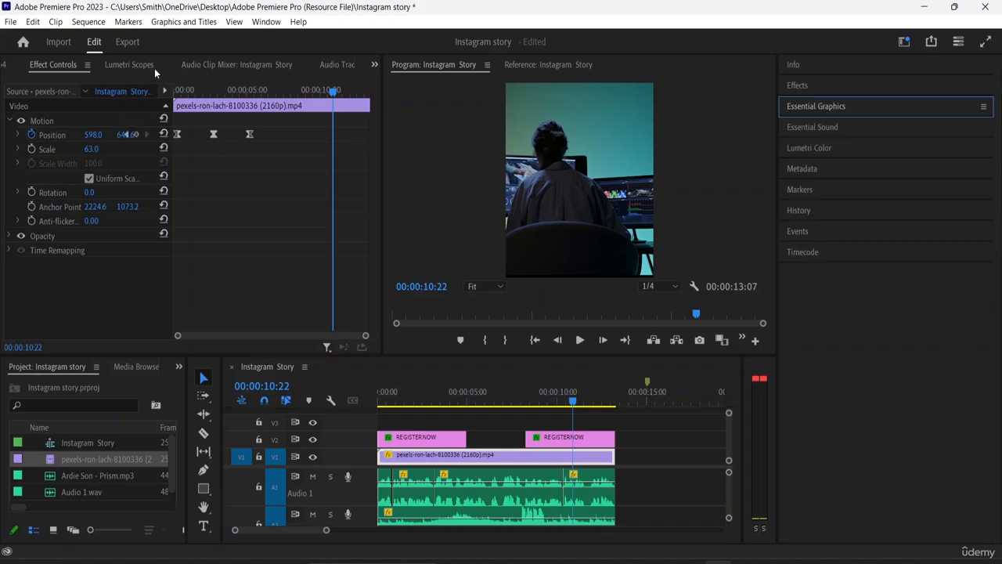
pyautogui.click(133, 66)
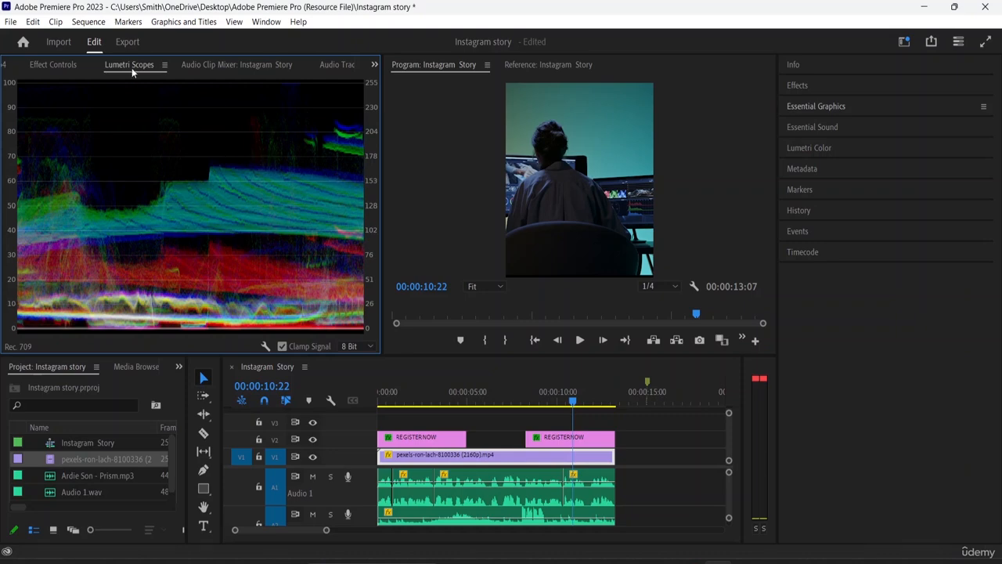
pyautogui.click(819, 148)
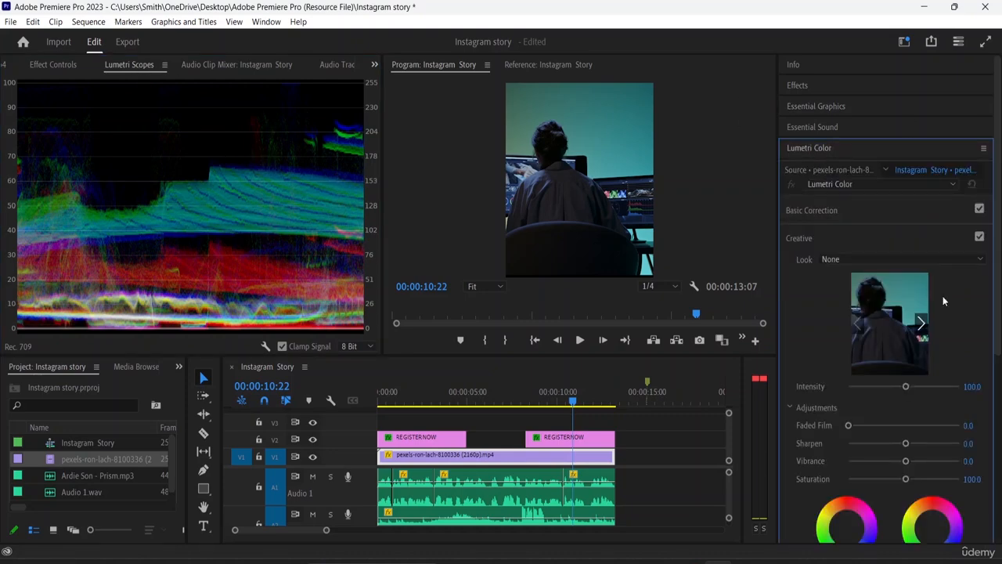
pyautogui.click(885, 386)
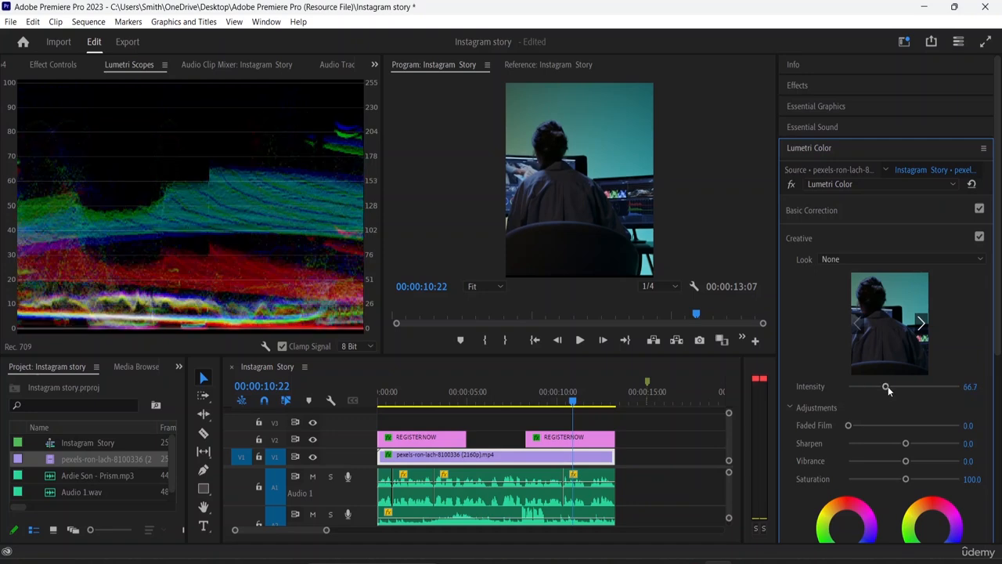
pyautogui.click(33, 63)
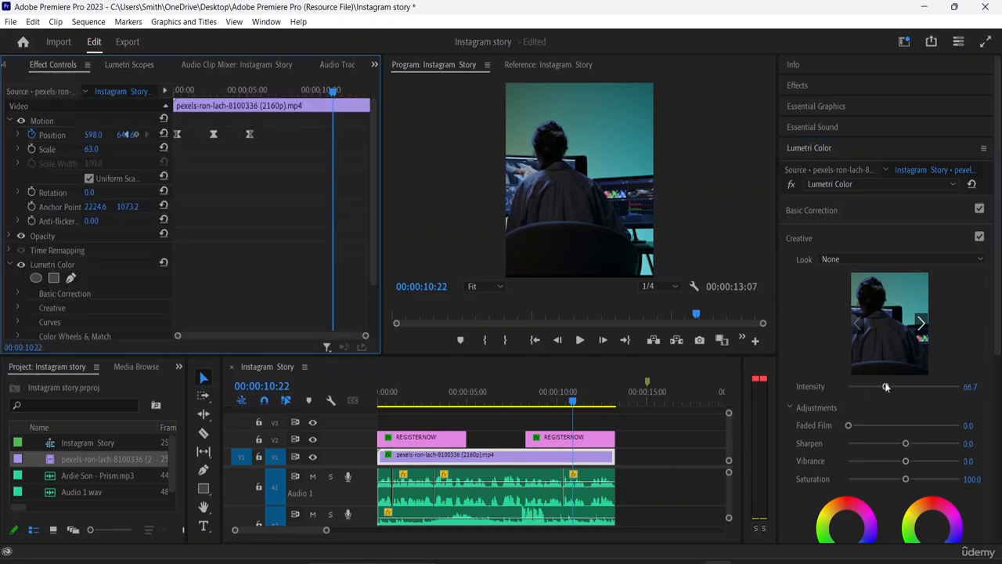
# Step: Set the V1 video clip's Lumetri Color Creative intensity to 53.8 and play the sequence from 00:00:00:00 to check the look
pyautogui.moveTo(886, 386)
pyautogui.mouseDown()
pyautogui.moveTo(932, 387)
pyautogui.moveTo(879, 387)
pyautogui.mouseUp()
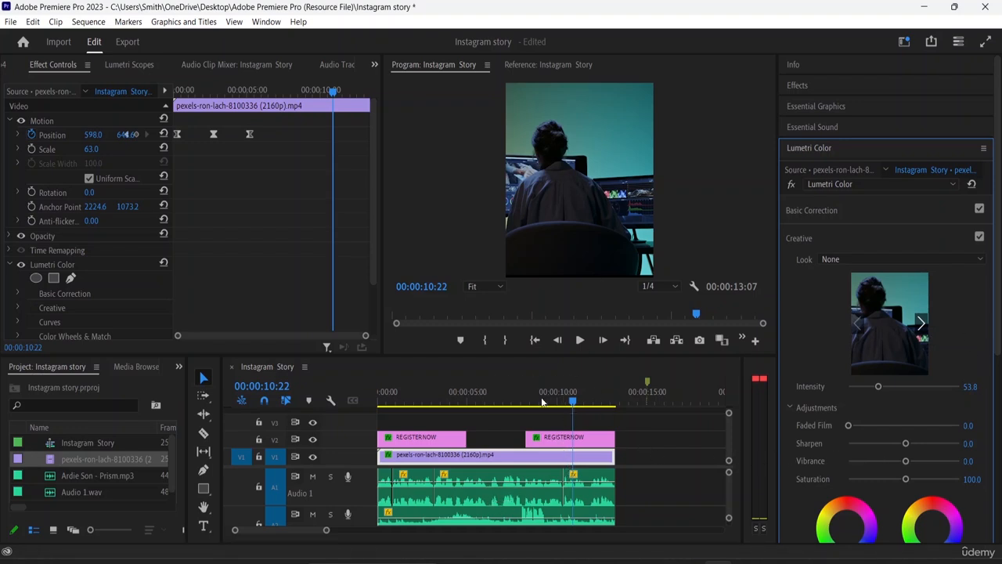
pyautogui.moveTo(554, 402); pyautogui.dragTo(371, 410)
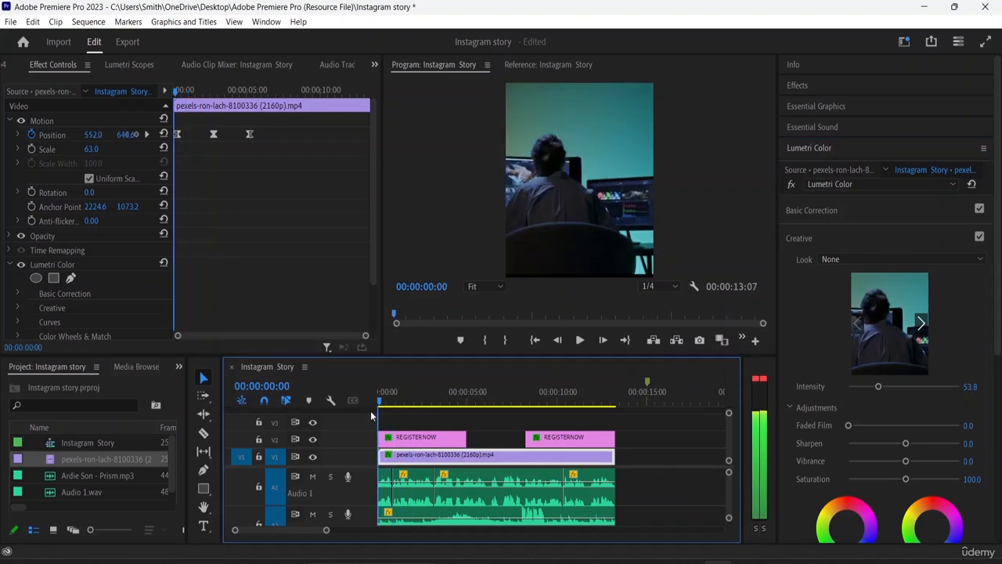
pyautogui.press('space')
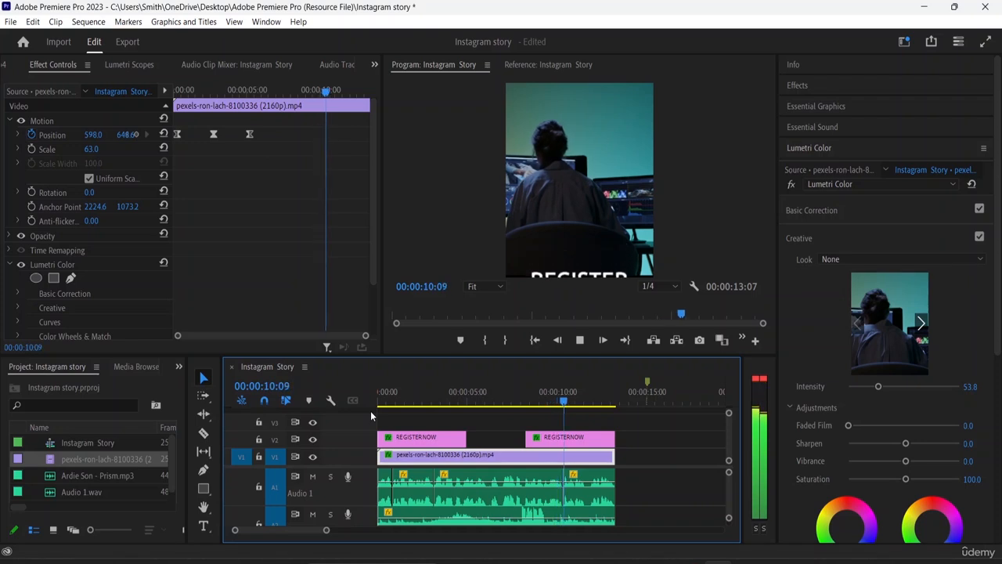
pyautogui.press('space')
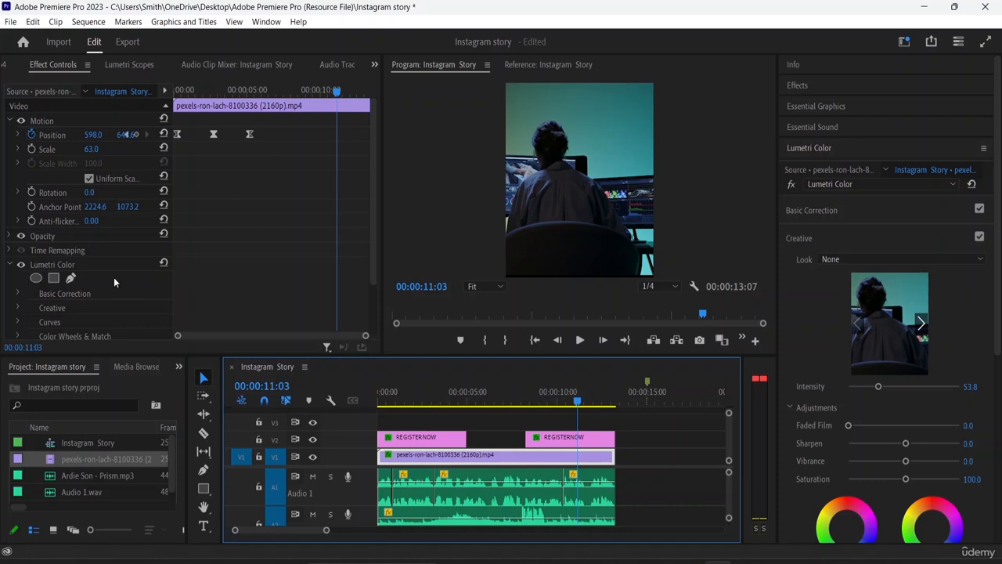
pyautogui.scroll(-2, 94, 285)
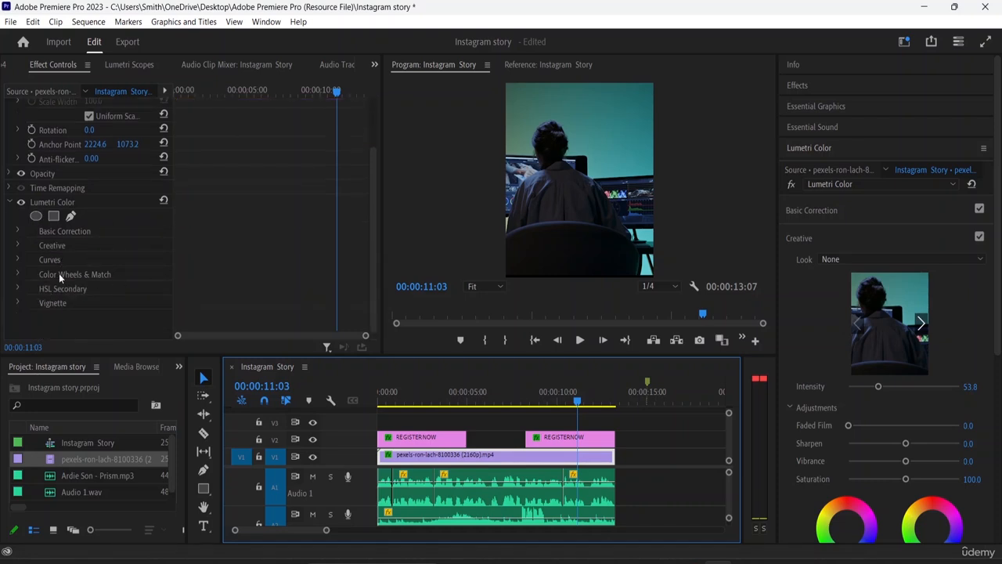
pyautogui.scroll(2, 84, 204)
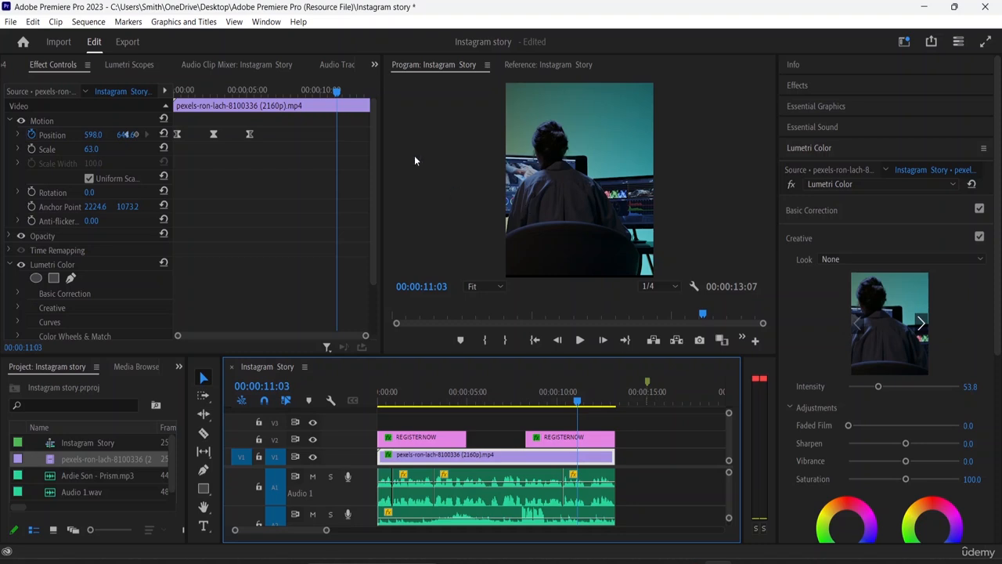
# Step: Open the export settings for the Instagram Story sequence and play the export preview from 00:00:00:00
pyautogui.click(123, 42)
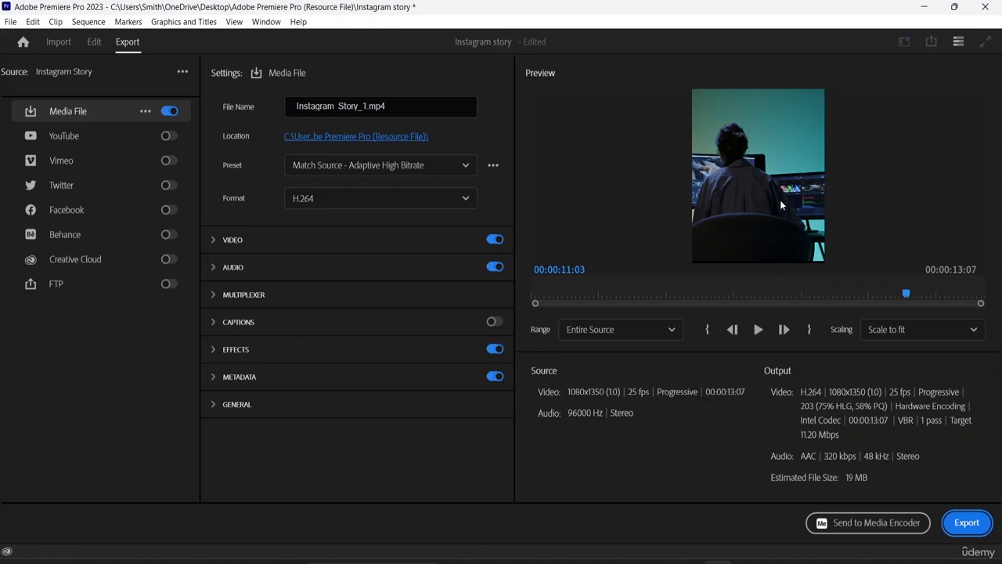
pyautogui.click(759, 329)
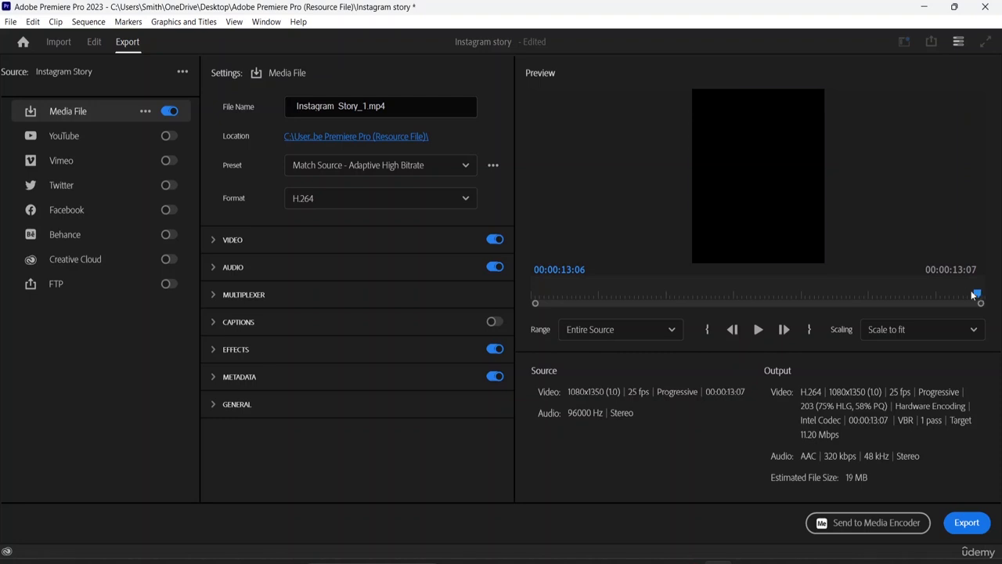
pyautogui.moveTo(977, 295); pyautogui.dragTo(495, 295)
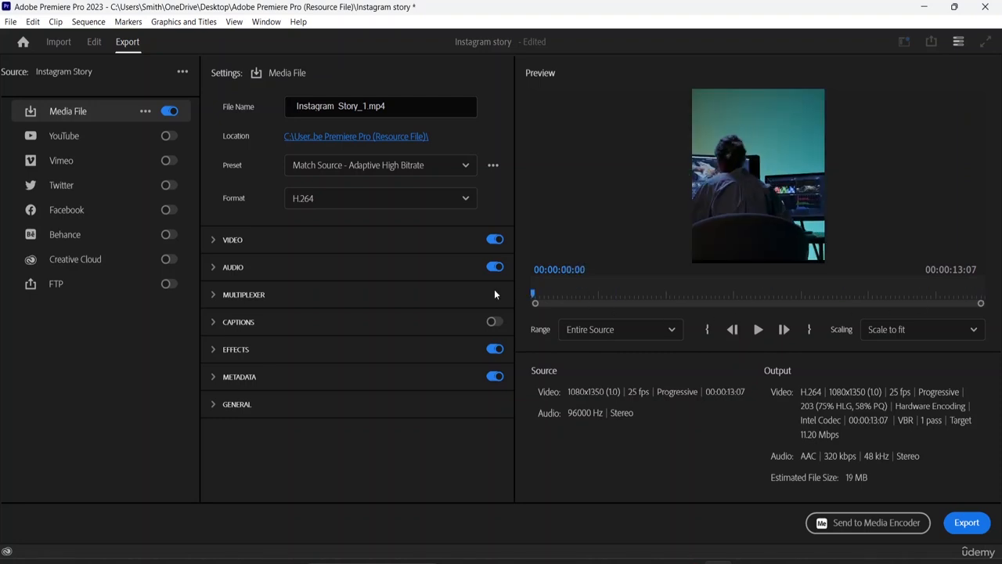
pyautogui.click(758, 330)
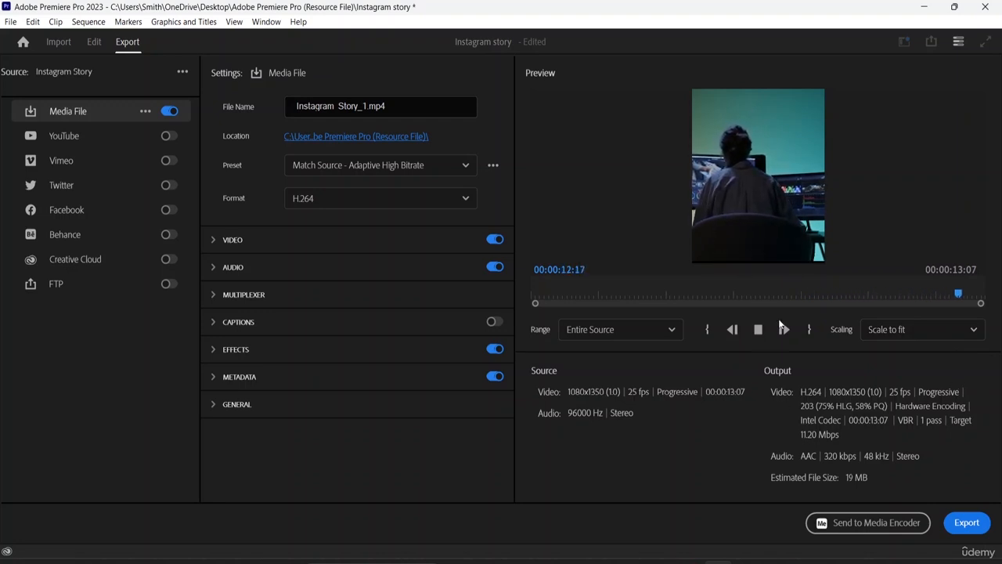
# Step: Keep the range at Entire Source and export Instagram Story_1.mp4 as H.264 with the Match Source - Adaptive High Bitrate preset
pyautogui.click(662, 324)
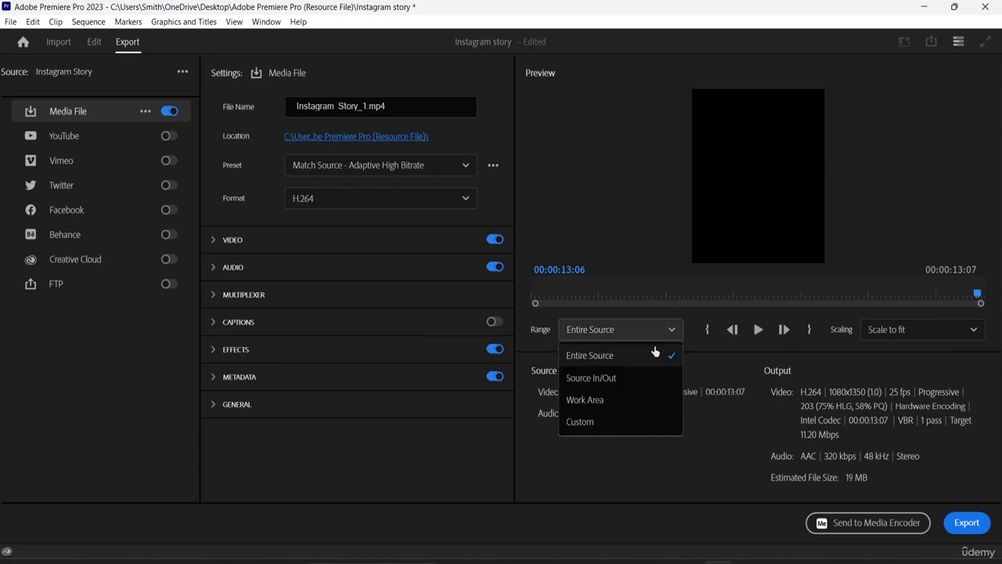
pyautogui.click(599, 355)
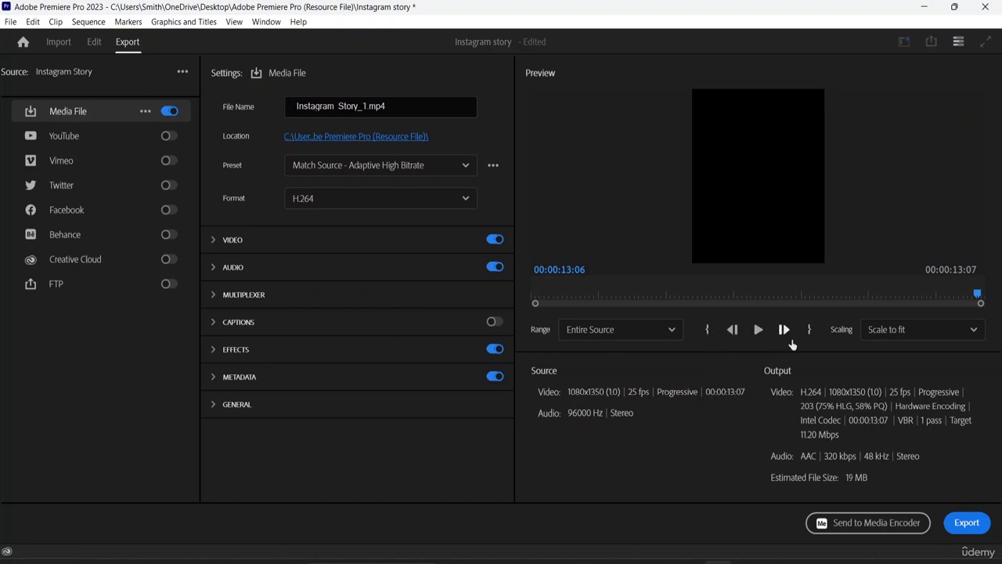
pyautogui.click(972, 533)
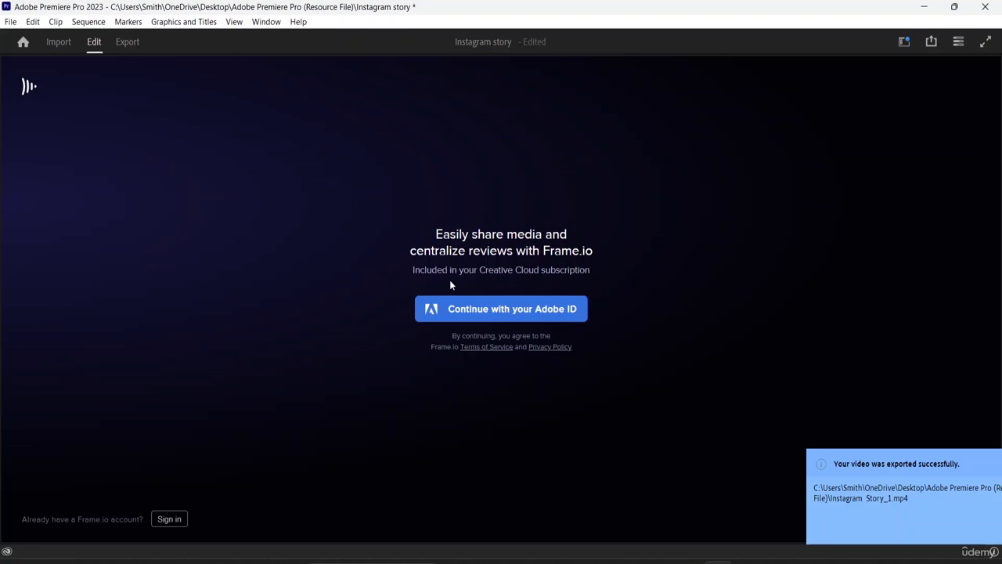
# Step: Enlarge the Events list, view the details of the export event, and close them
pyautogui.click(882, 513)
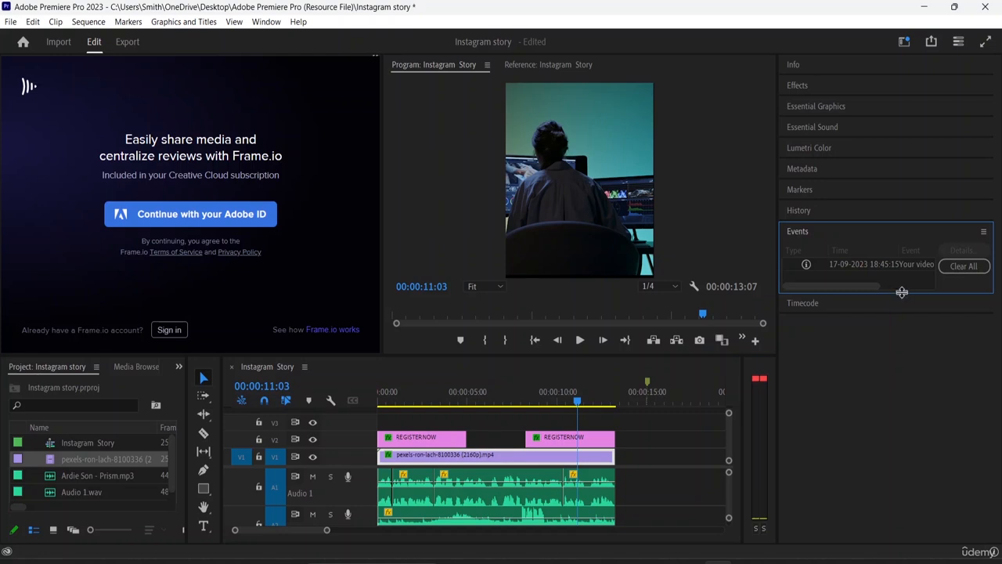
pyautogui.moveTo(901, 291); pyautogui.dragTo(915, 515)
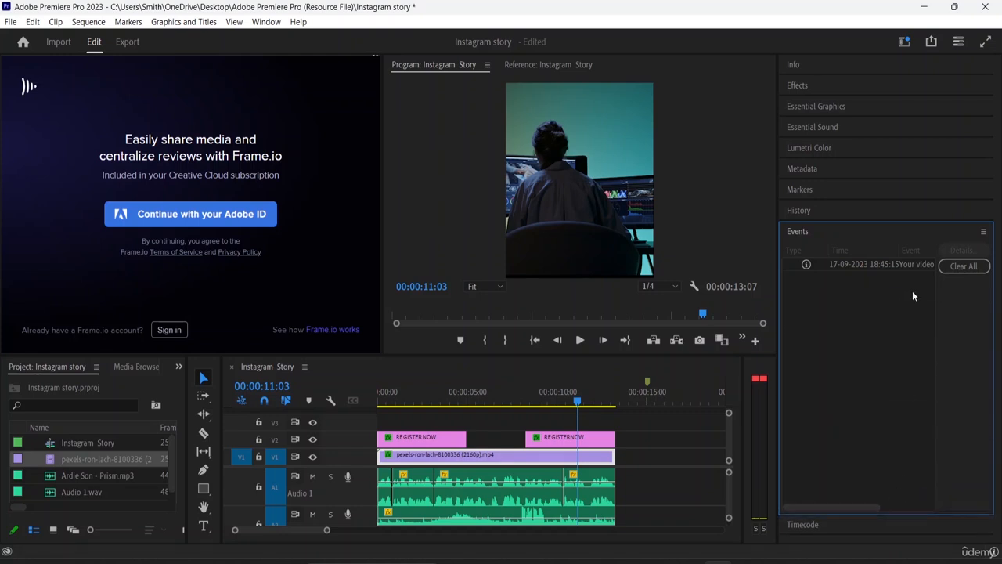
pyautogui.click(881, 265)
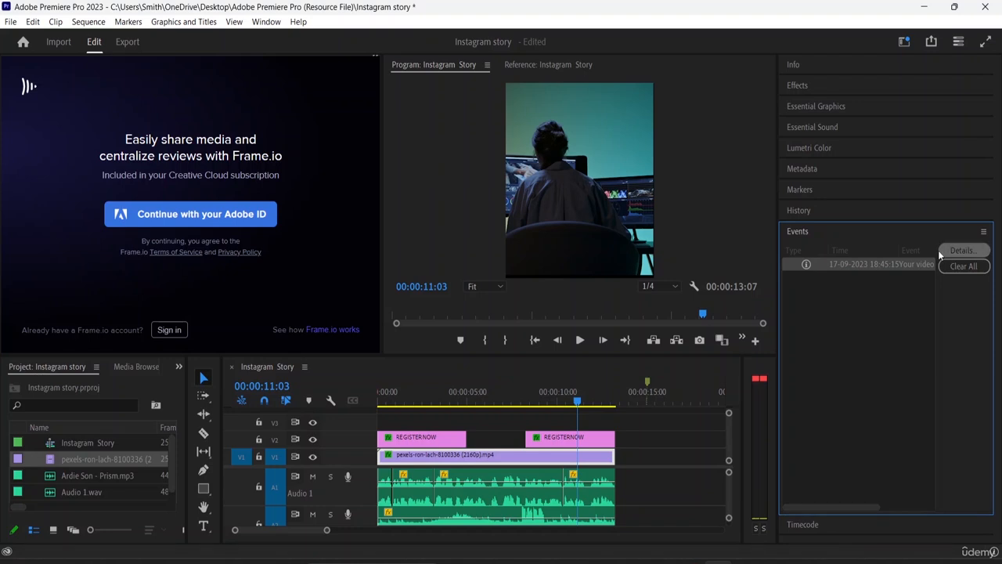
pyautogui.click(962, 250)
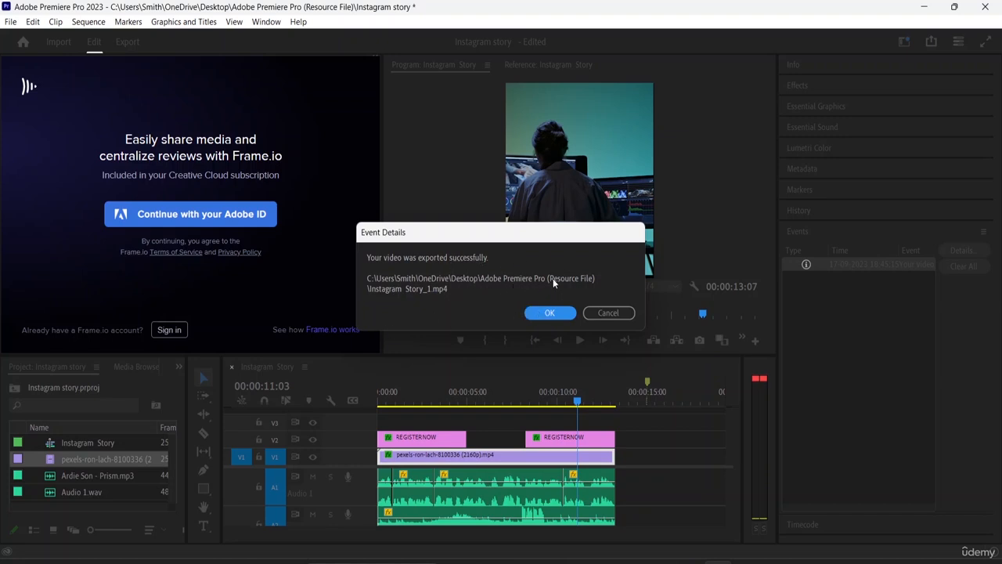
pyautogui.click(554, 315)
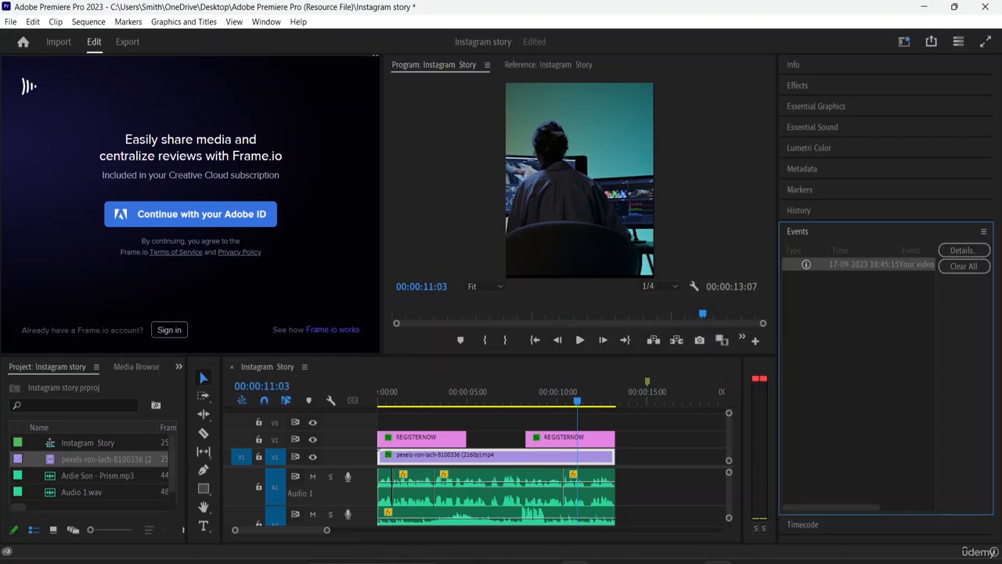
# Step: Switch to File Explorer and open the Adobe Premiere Pro (Resource File) folder to find the exported video
pyautogui.click(528, 547)
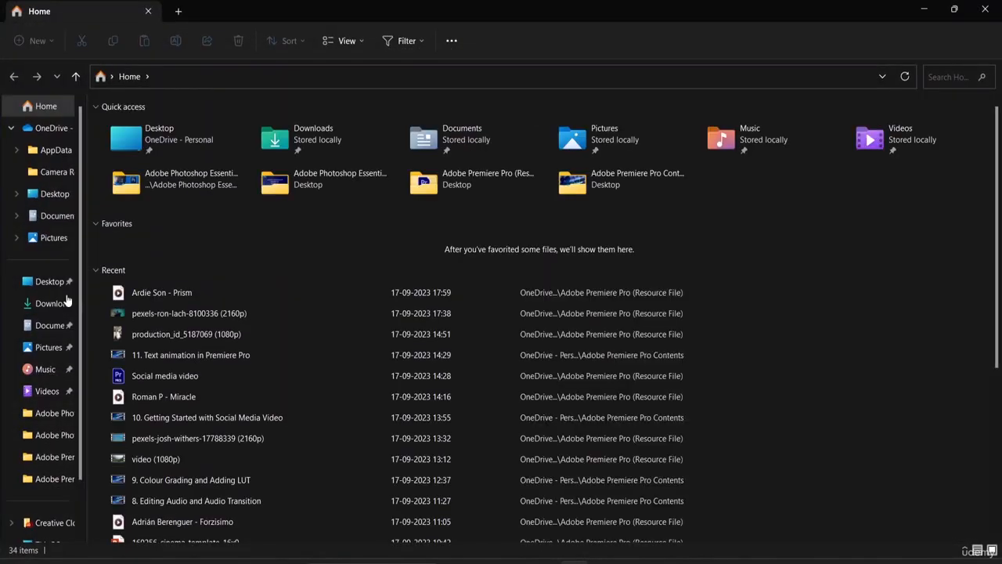
pyautogui.click(61, 457)
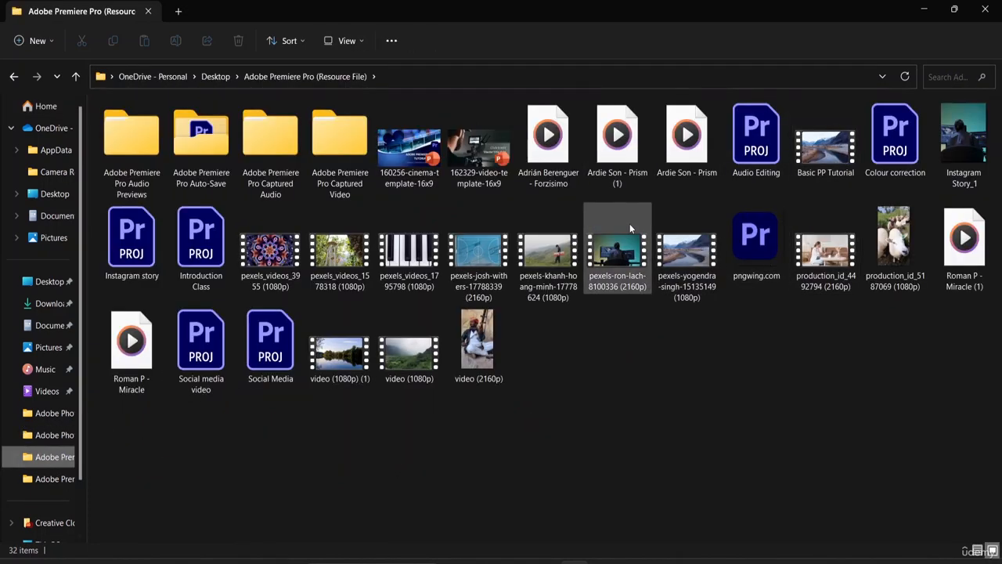